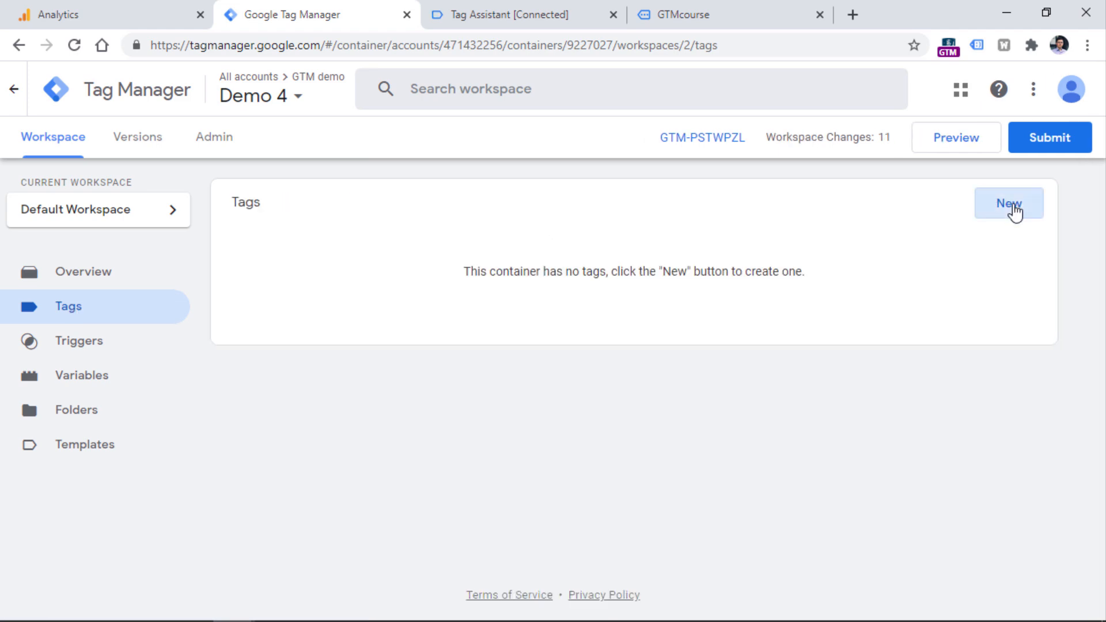
# Step: Create a new Google Analytics: GA4 Configuration tag with measurement ID G-RMZMET7SKM
pyautogui.click(1012, 213)
pyautogui.click(313, 271)
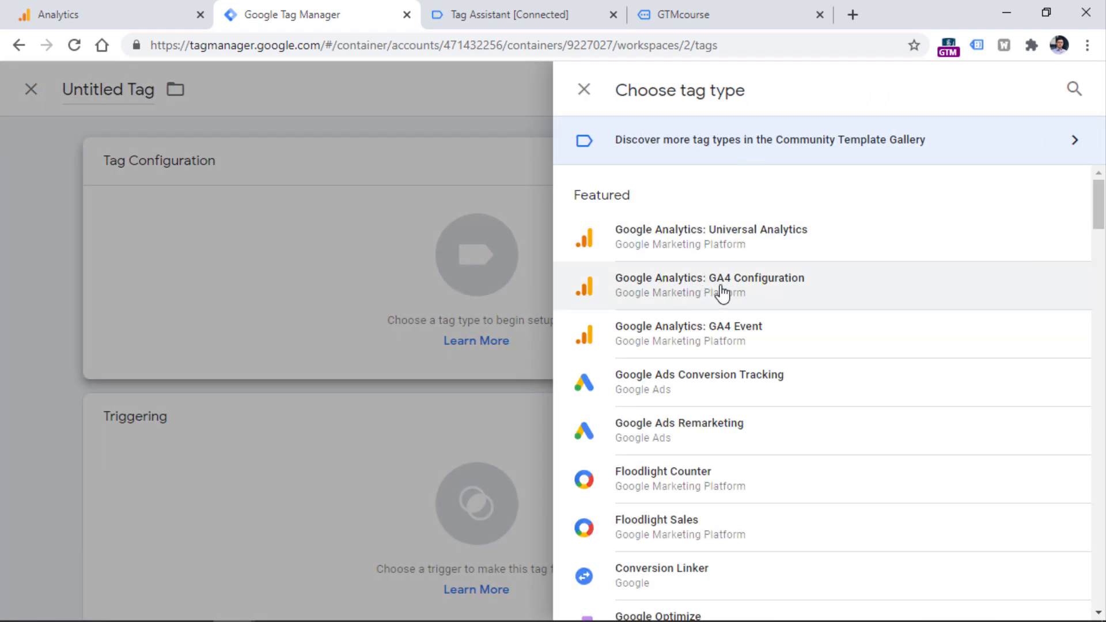
pyautogui.click(707, 293)
pyautogui.click(338, 341)
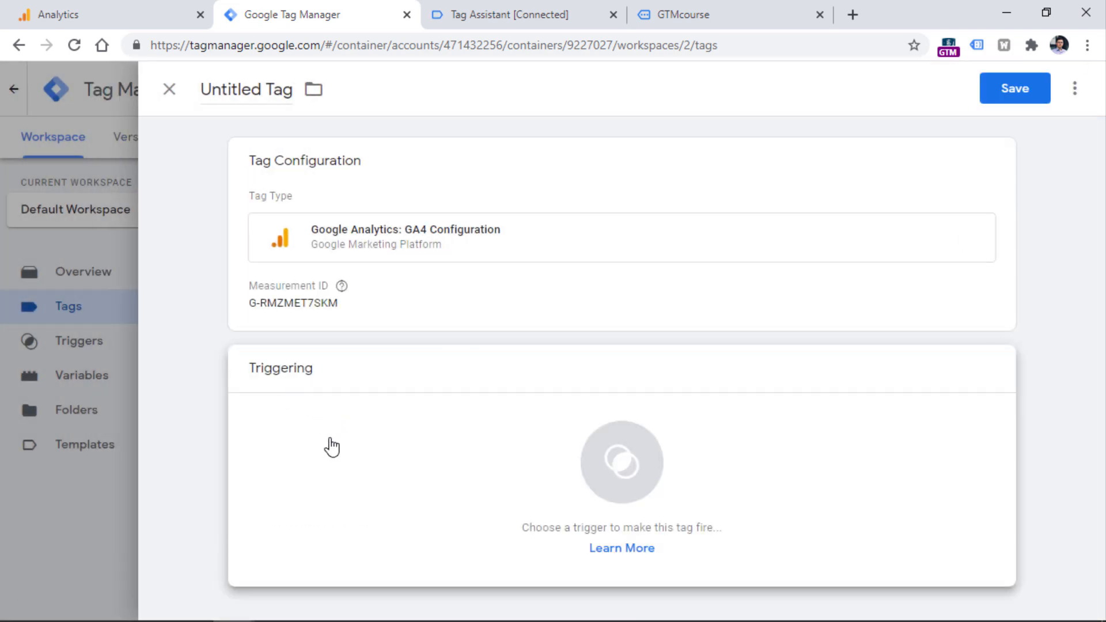
# Step: Set the tag to fire on the All Pages trigger and save it as "GA4 Config - G-RMZMET7SKM"
pyautogui.click(330, 441)
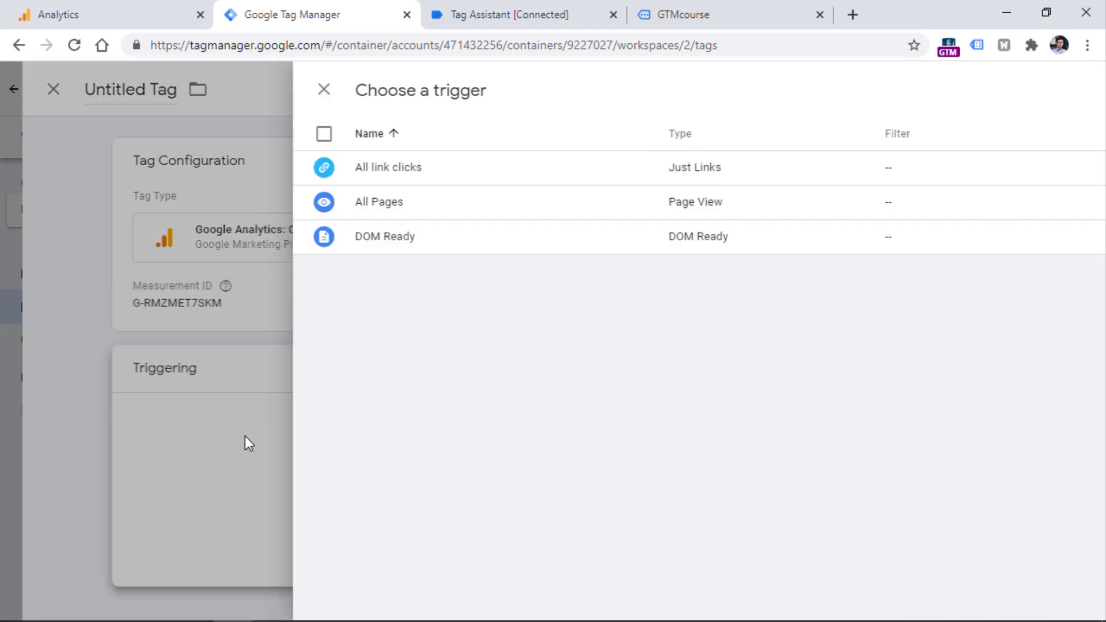
pyautogui.click(257, 201)
pyautogui.click(264, 93)
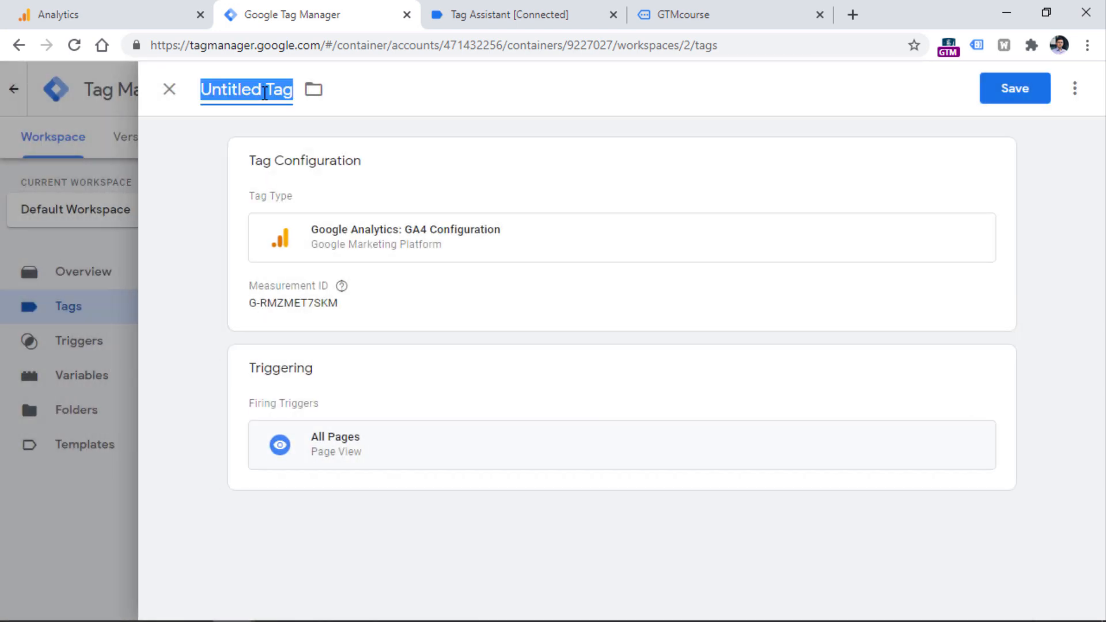
pyautogui.write('GA4 Config - G-RMZMET7SKM')
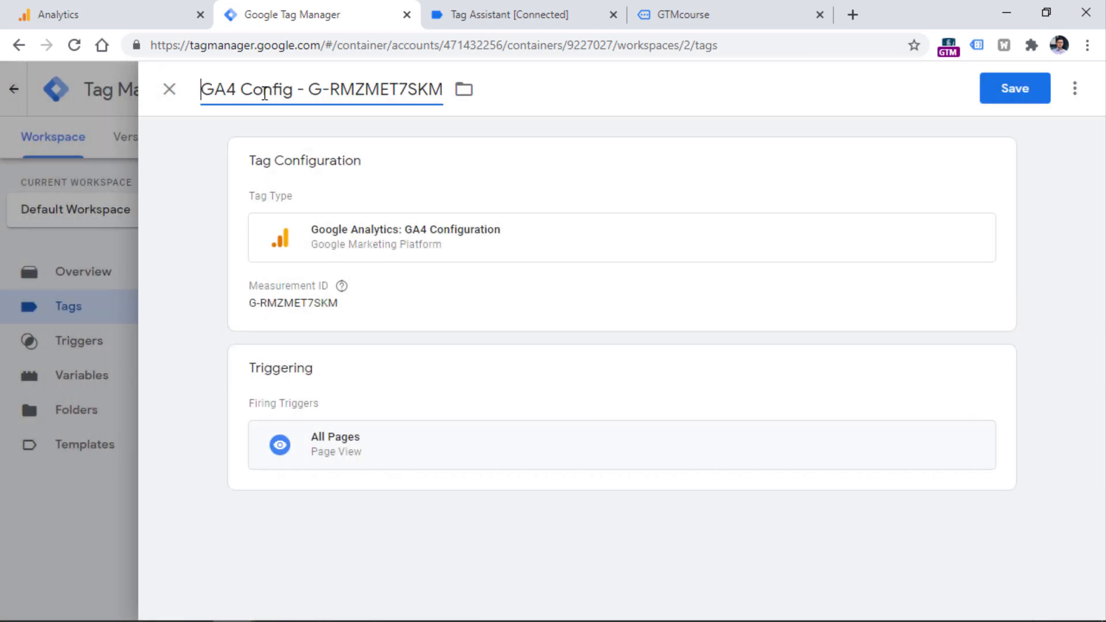
pyautogui.click(1012, 91)
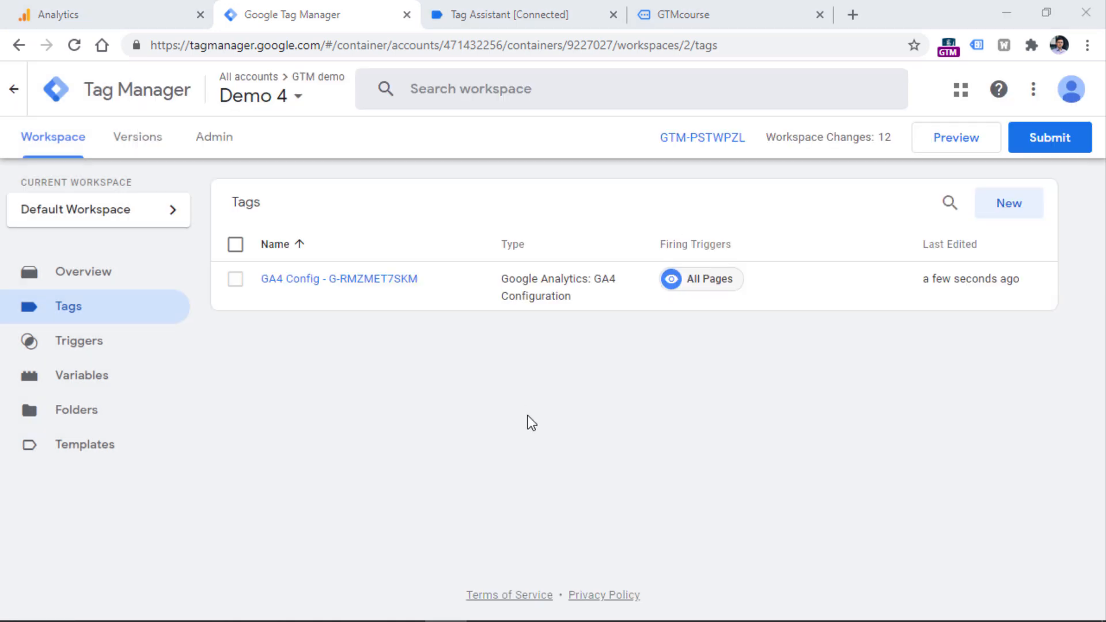
# Step: Switch to Google Analytics and review the web stream's enhanced measurement settings alongside the new tag in Tag Manager
pyautogui.click(126, 4)
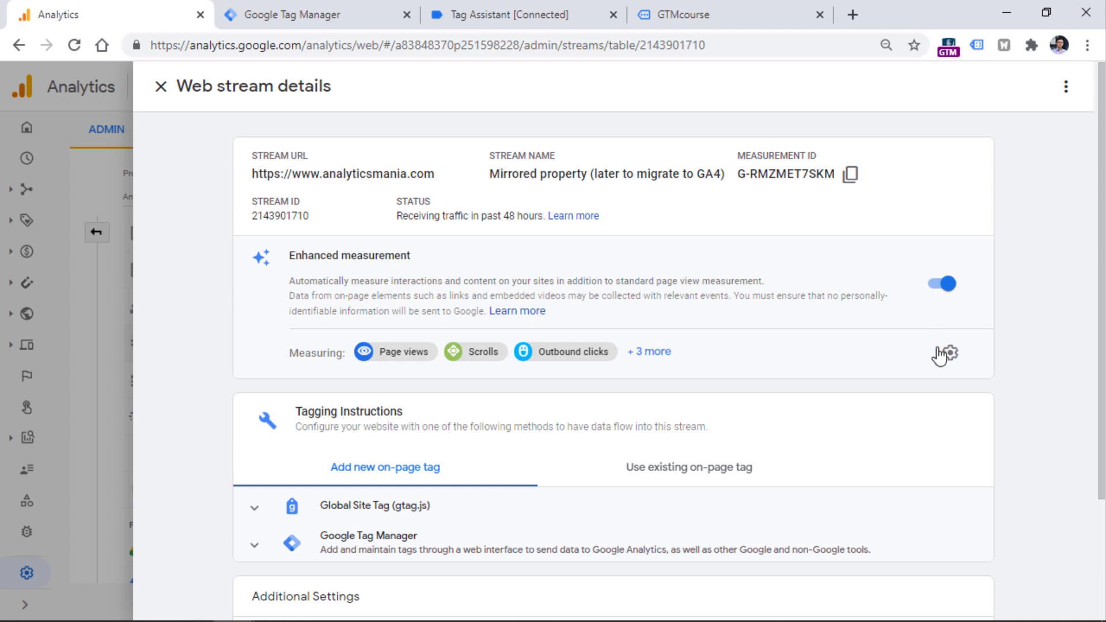
pyautogui.click(950, 353)
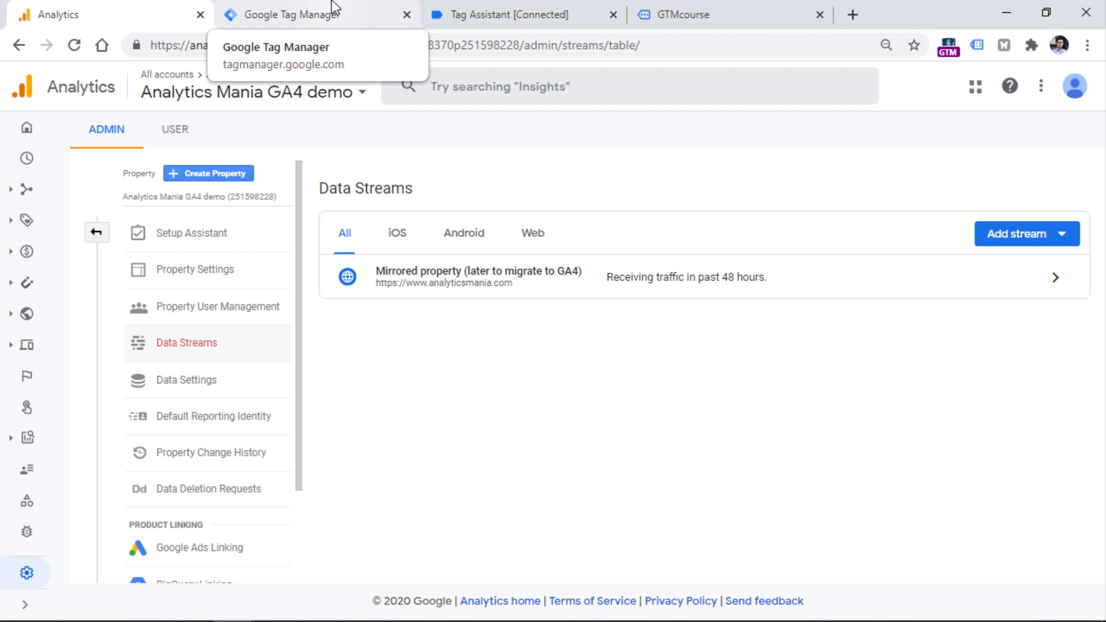
pyautogui.click(335, 8)
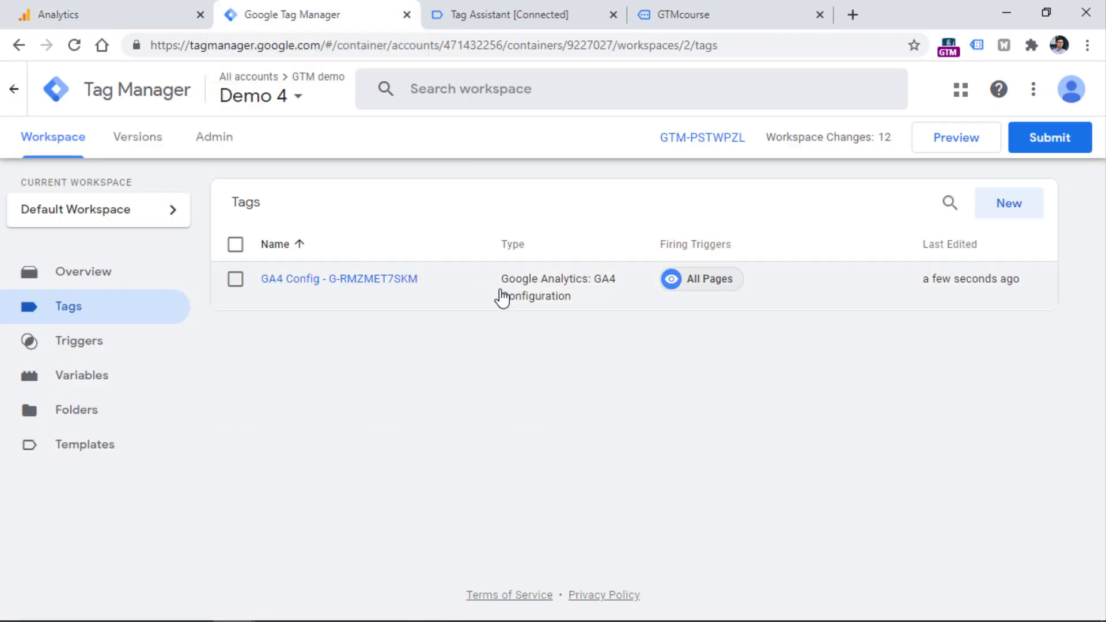
pyautogui.click(105, 13)
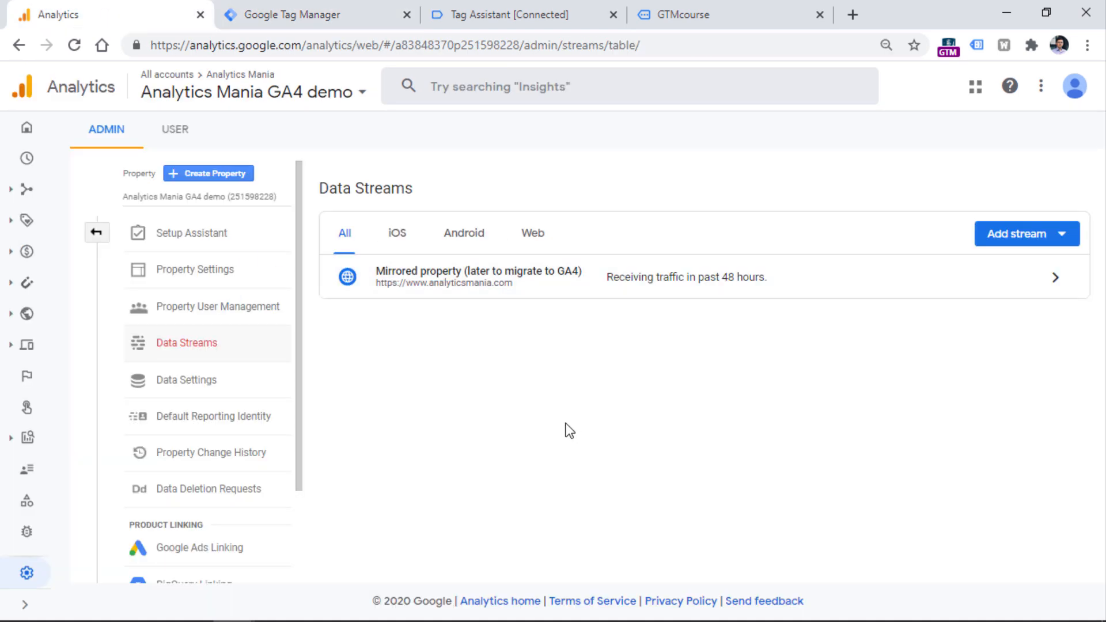
# Step: Start preview mode for the Tag Manager container and inspect the tags on the Container Loaded event in Tag Assistant
pyautogui.click(316, 6)
pyautogui.click(961, 137)
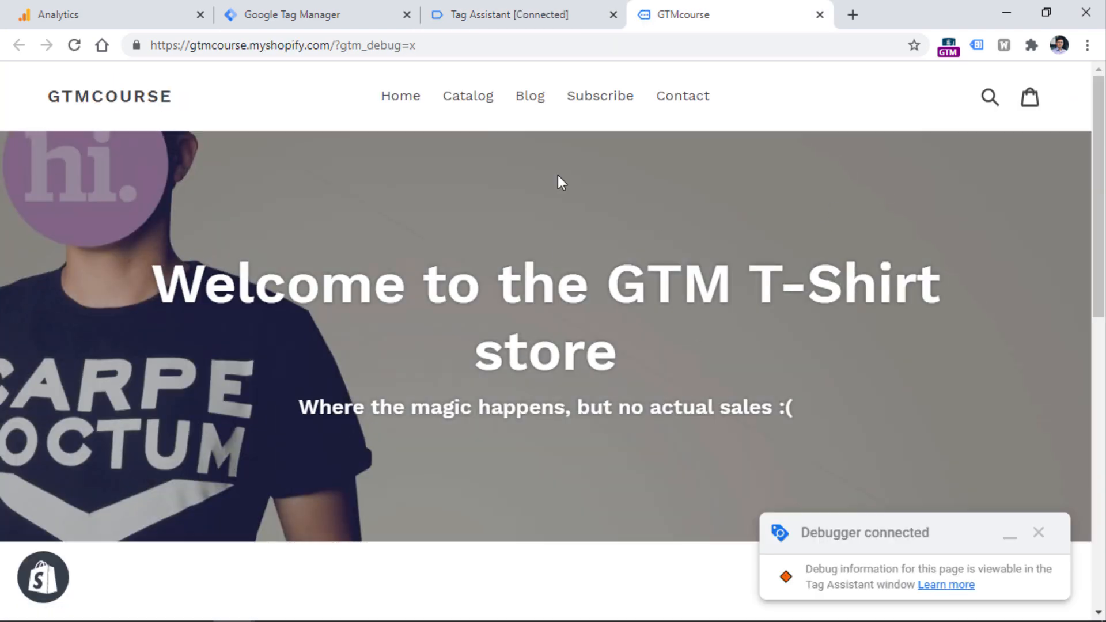
pyautogui.click(508, 5)
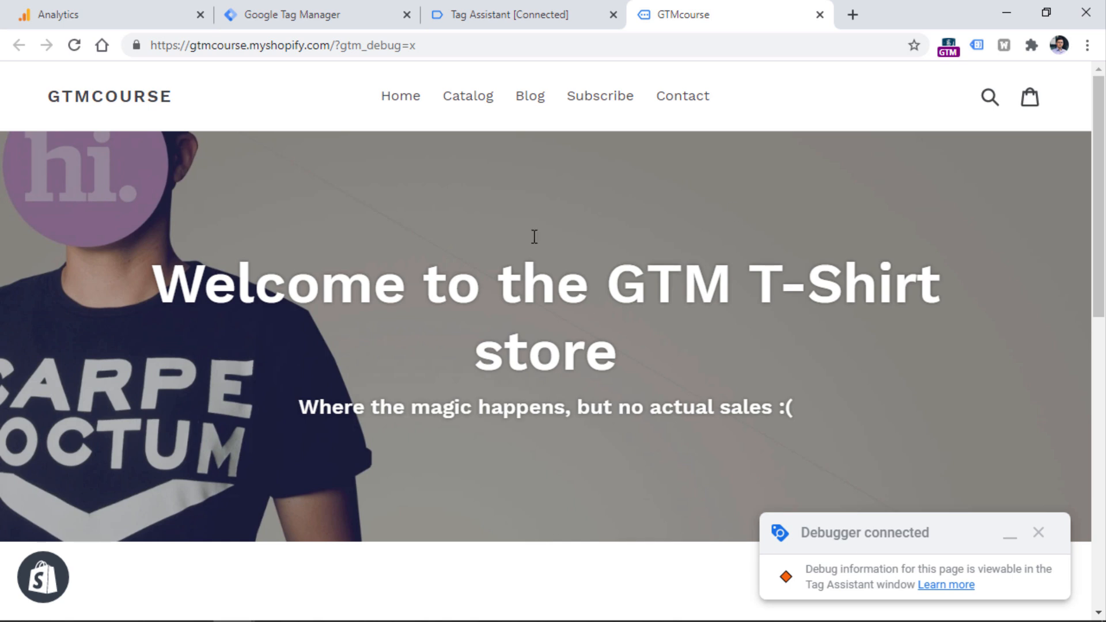
pyautogui.click(538, 10)
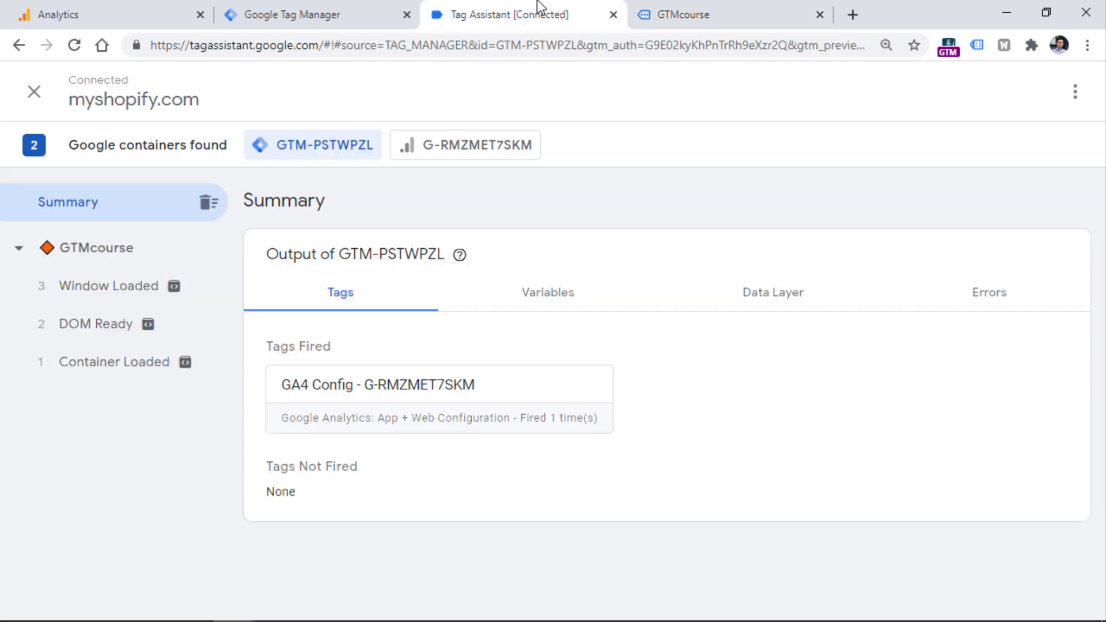
pyautogui.click(108, 363)
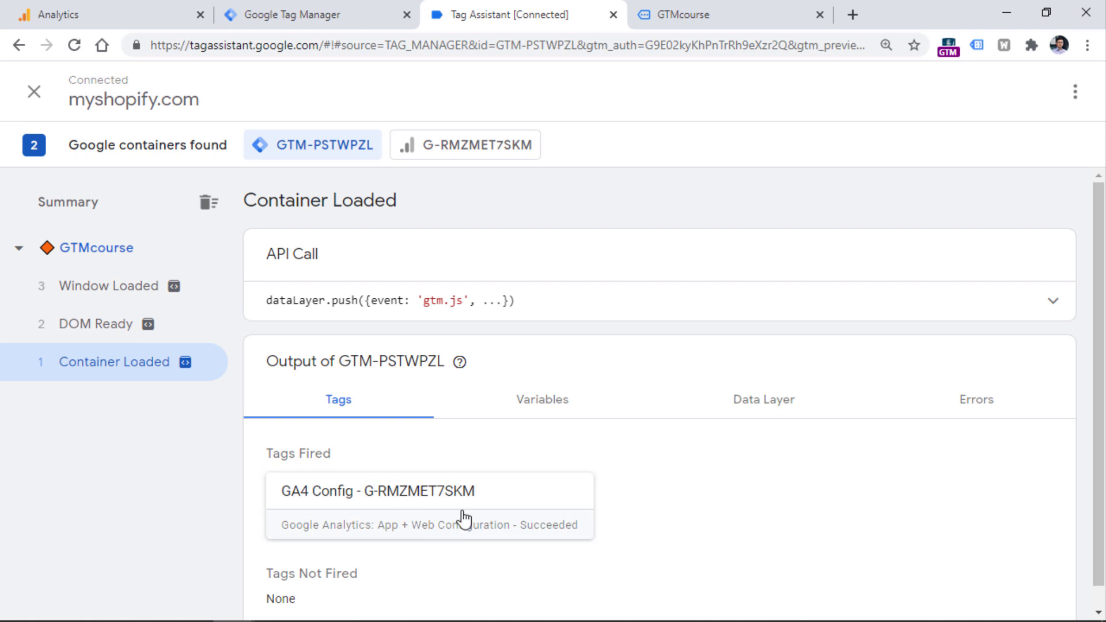
# Step: Open DebugView in Google Analytics and scroll to the end of the GTMcourse home page to generate a scroll event
pyautogui.click(95, 14)
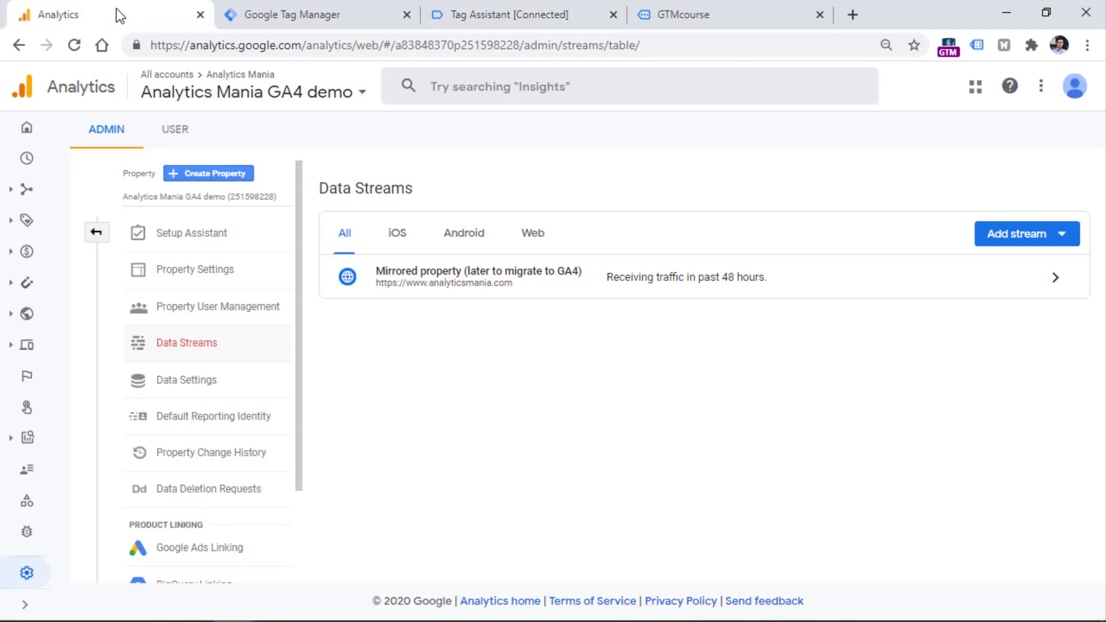
pyautogui.click(27, 539)
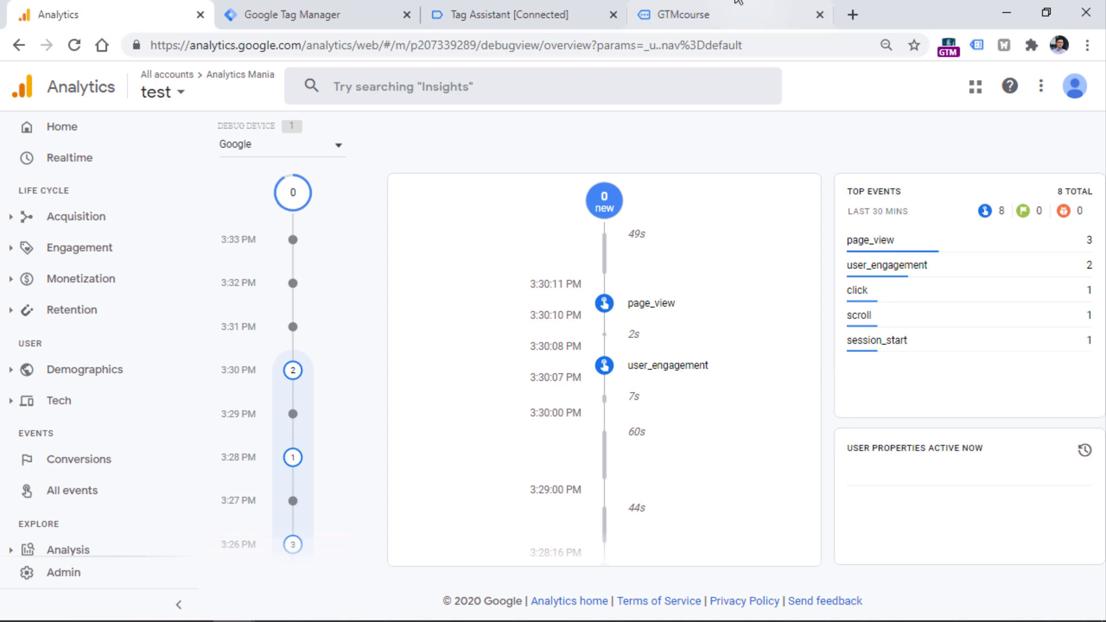
pyautogui.click(760, 14)
pyautogui.scroll(-10, 524, 213)
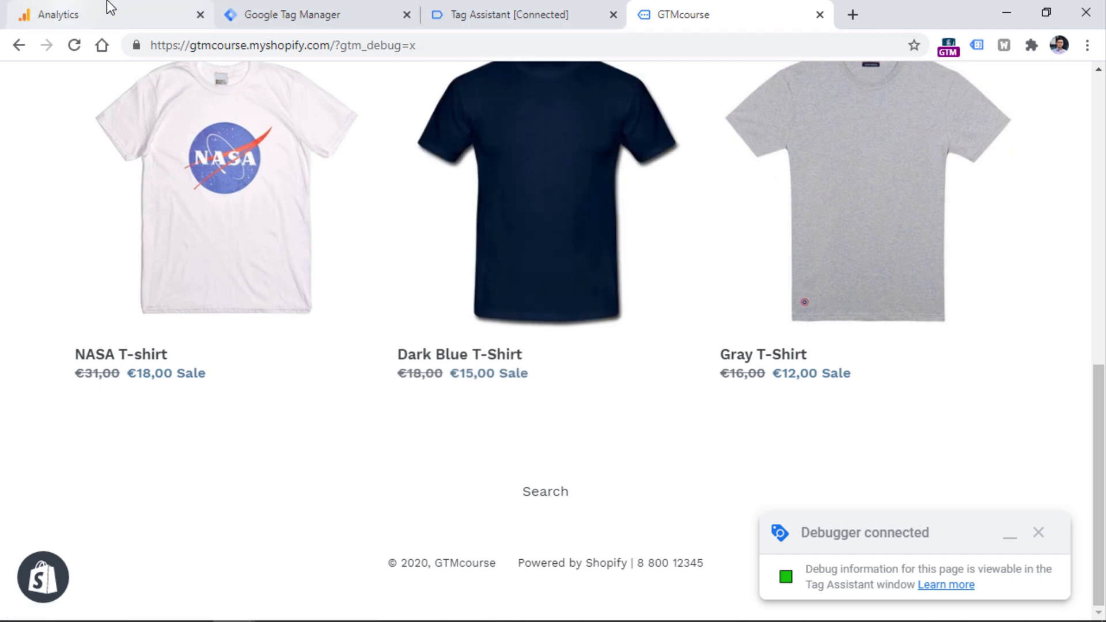
# Step: Return to DebugView in Google Analytics and examine the scroll event in the timeline
pyautogui.click(84, 12)
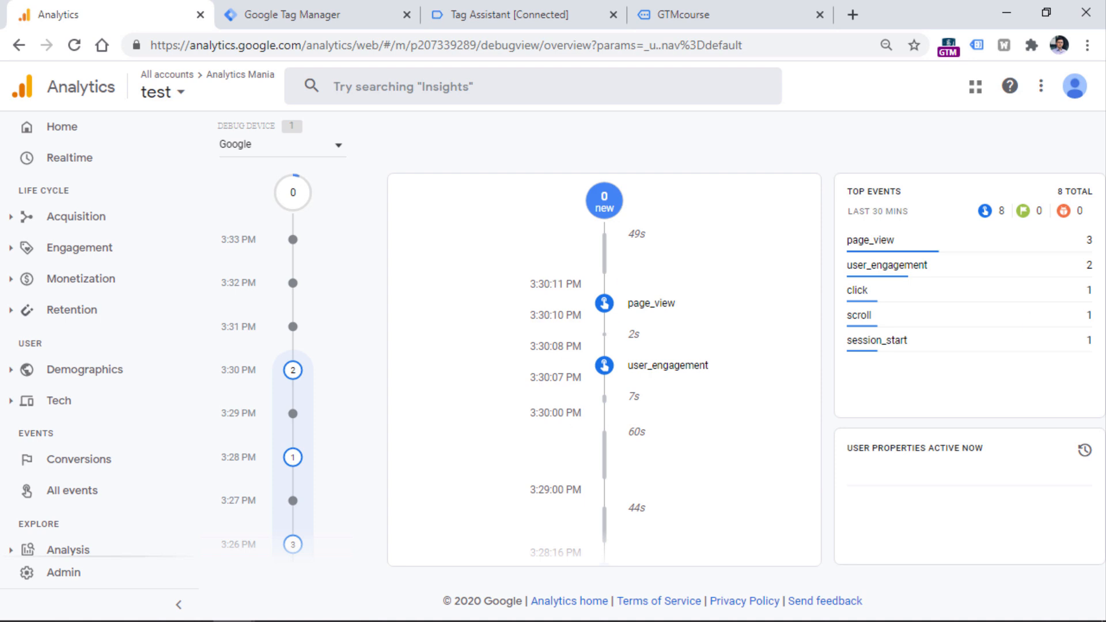
pyautogui.scroll(-5, 725, 268)
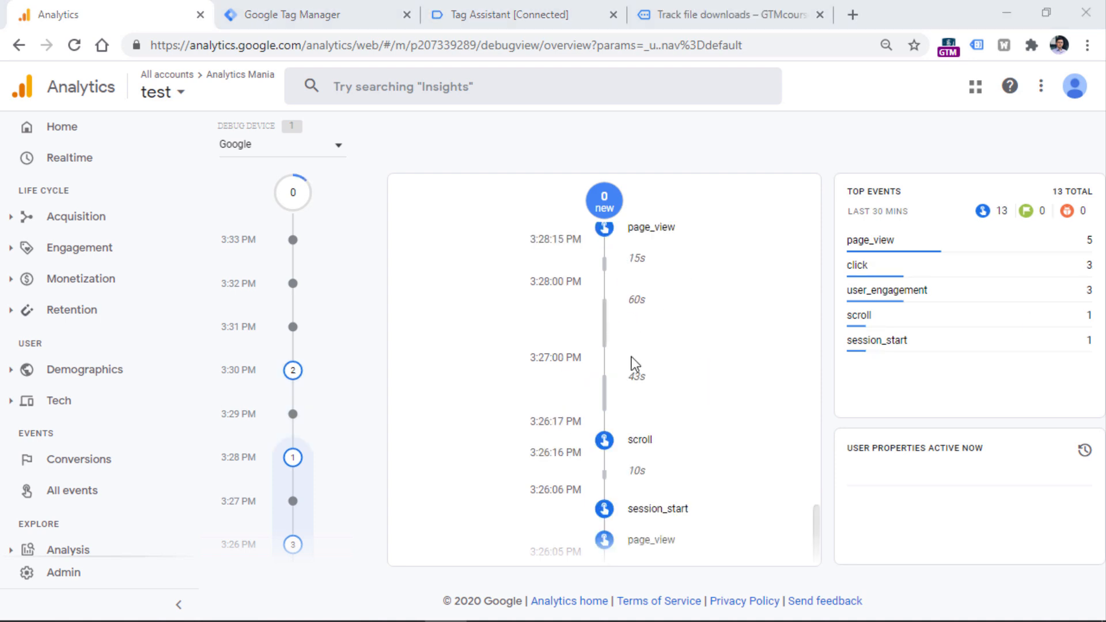
pyautogui.click(636, 441)
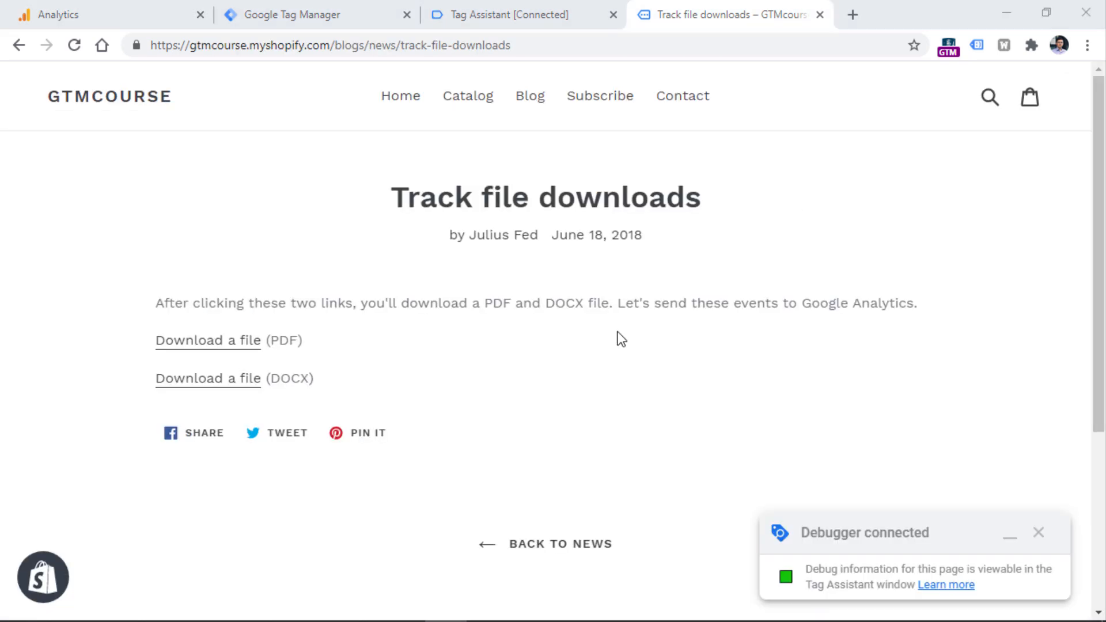
# Step: Open the Shopify footer link of the Track file downloads page in a separate tab, and close that tab again
pyautogui.scroll(-5, 600, 341)
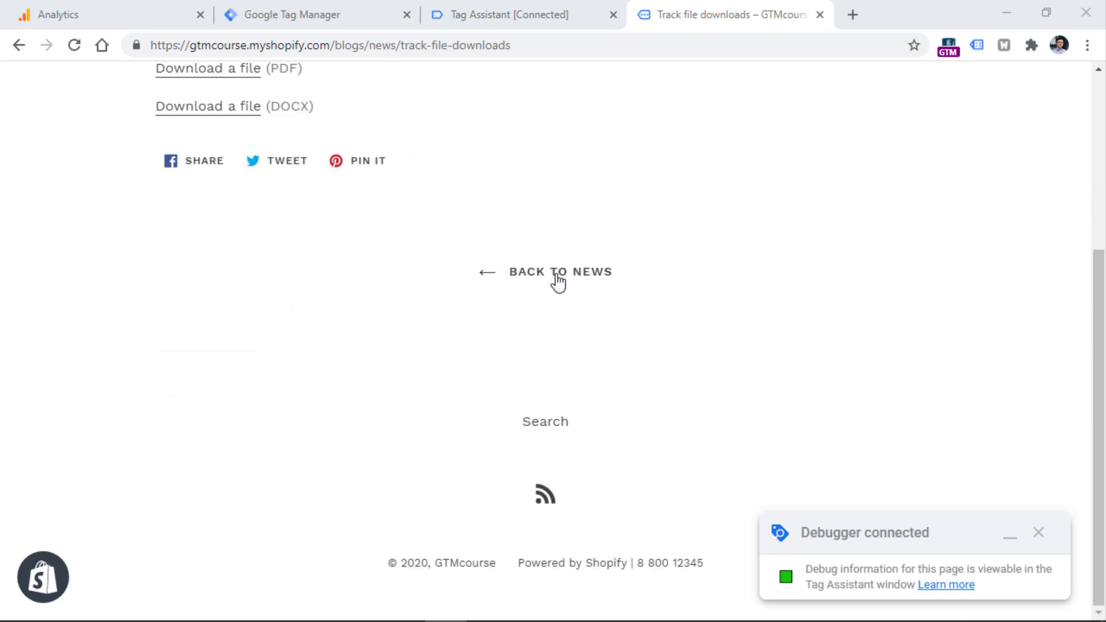
pyautogui.keyDown('ctrl'); pyautogui.click(608, 570); pyautogui.keyUp('ctrl')
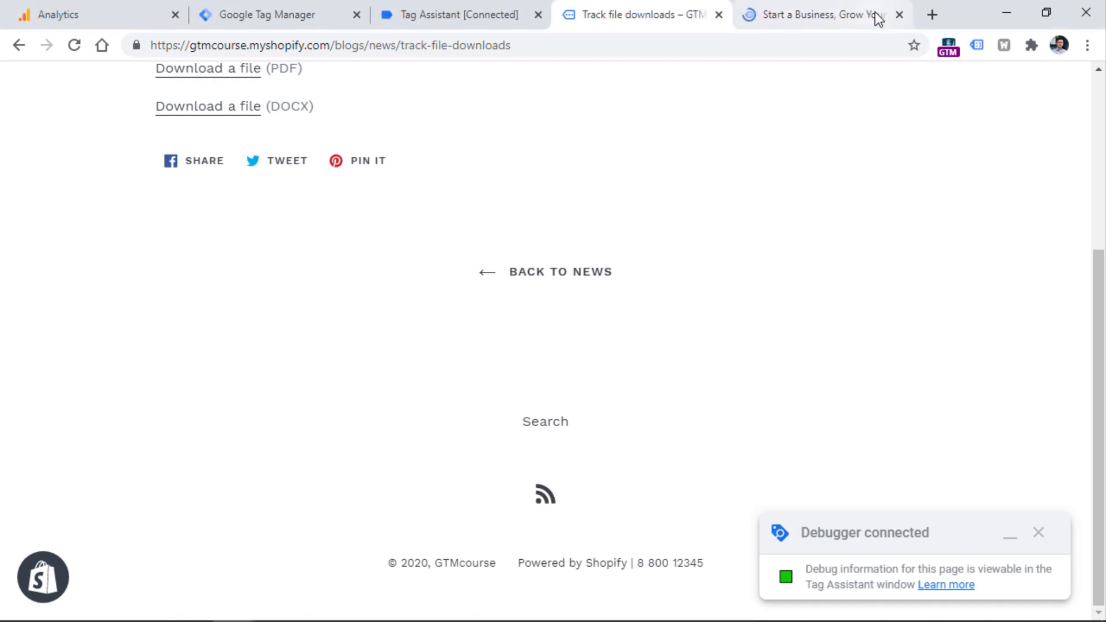
pyautogui.click(899, 14)
pyautogui.scroll(5, 491, 427)
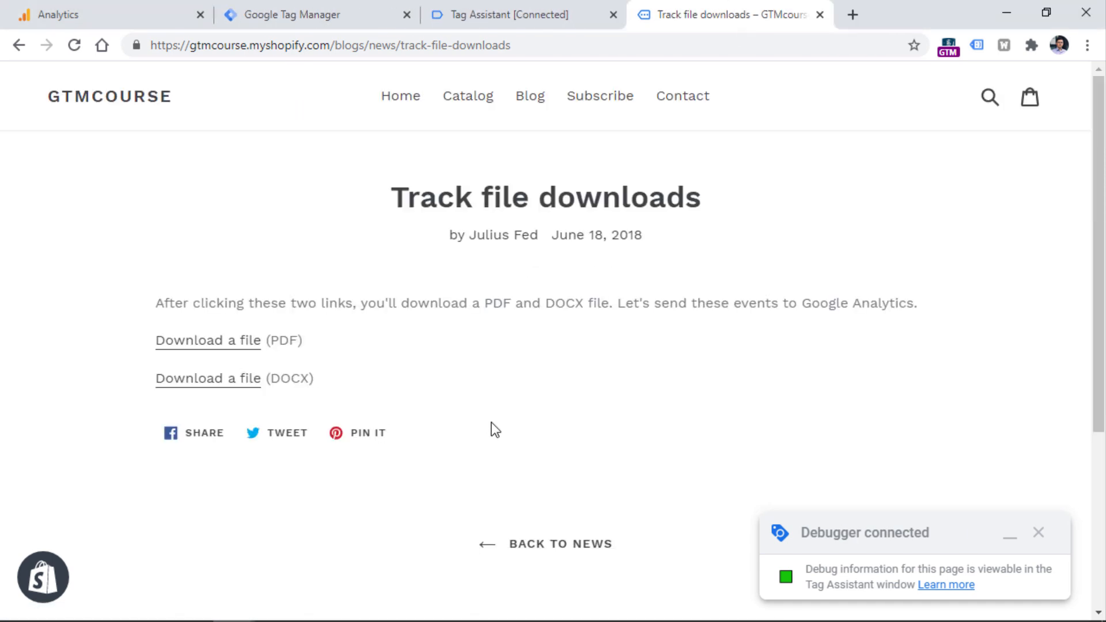
# Step: Download the PDF and DOCX sample files from the Track file downloads page and dismiss the download bar
pyautogui.click(242, 344)
pyautogui.click(252, 378)
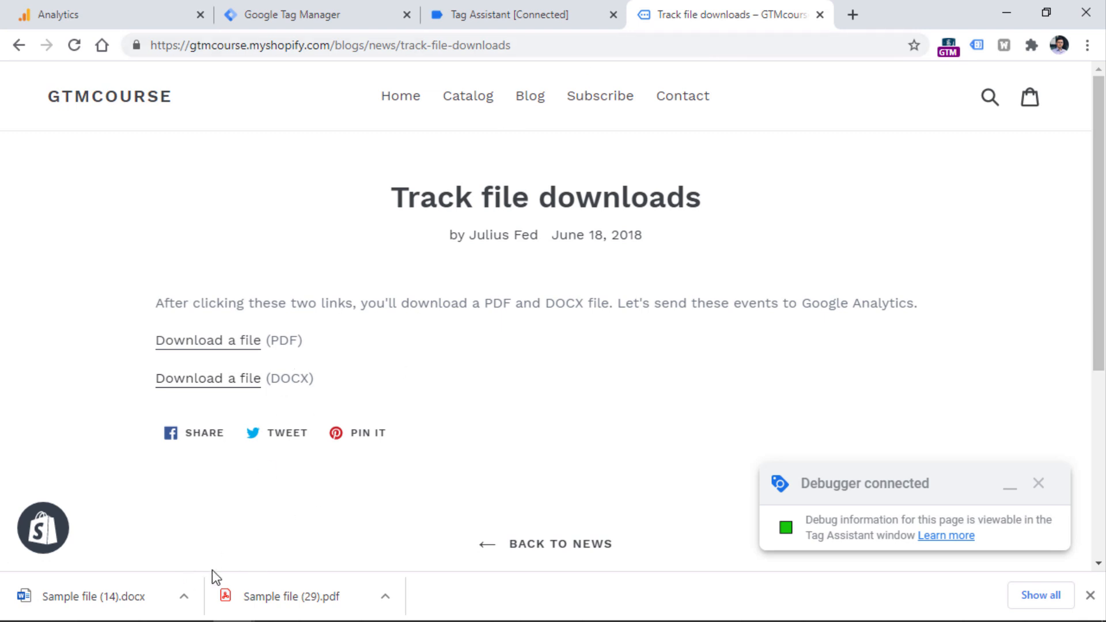
pyautogui.click(1090, 596)
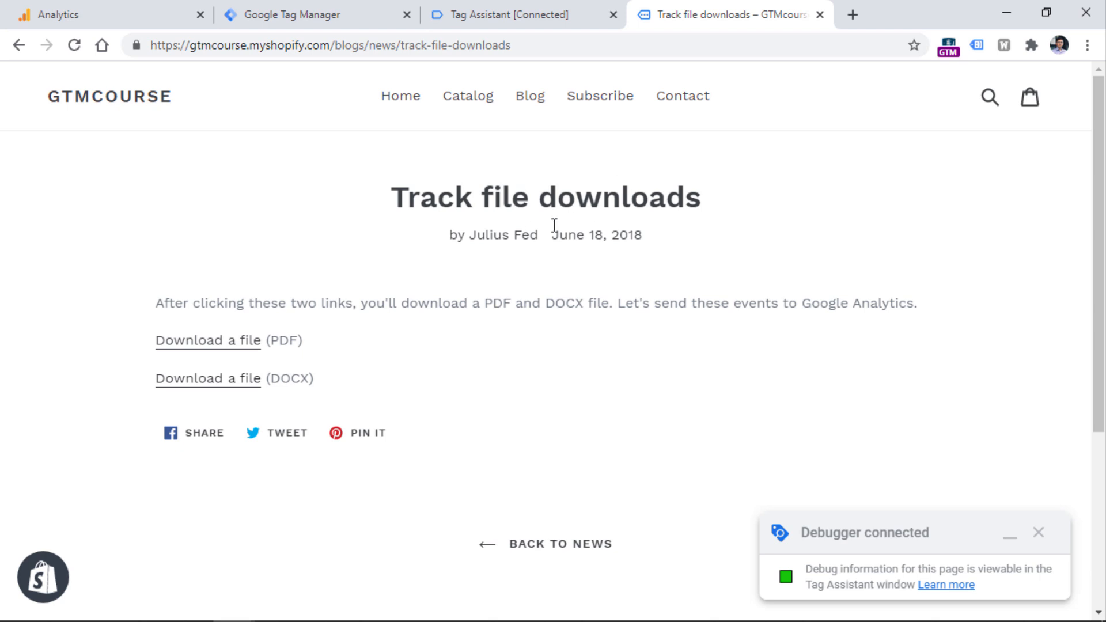
# Step: Switch to Tag Assistant and examine the hit details of the latest click event sent to G-ZHSJ8HHVWT
pyautogui.click(522, 19)
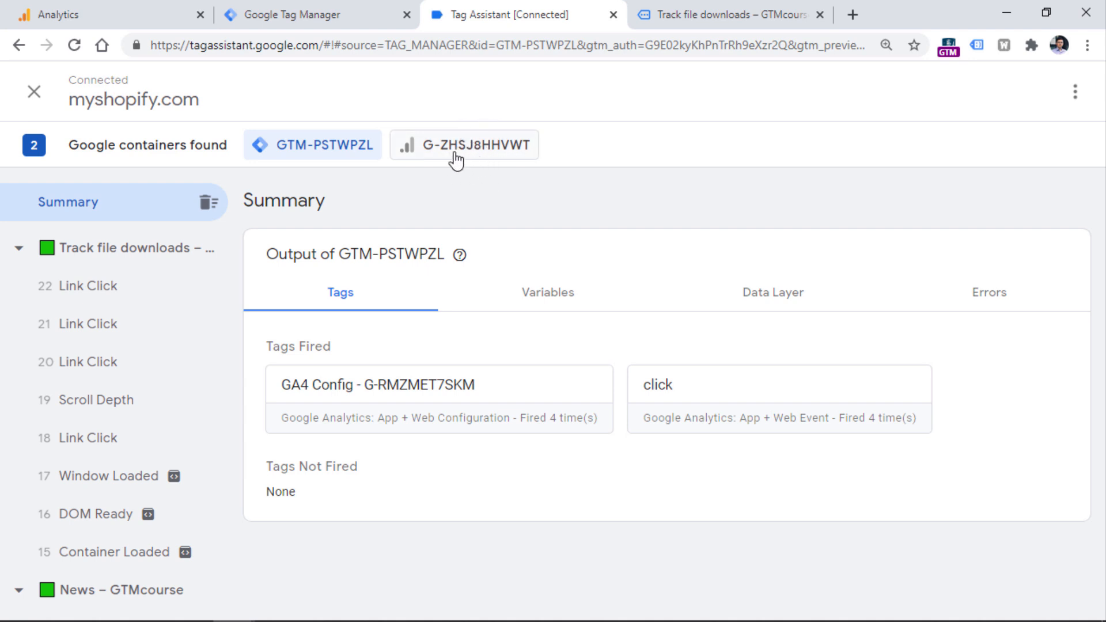
pyautogui.click(476, 155)
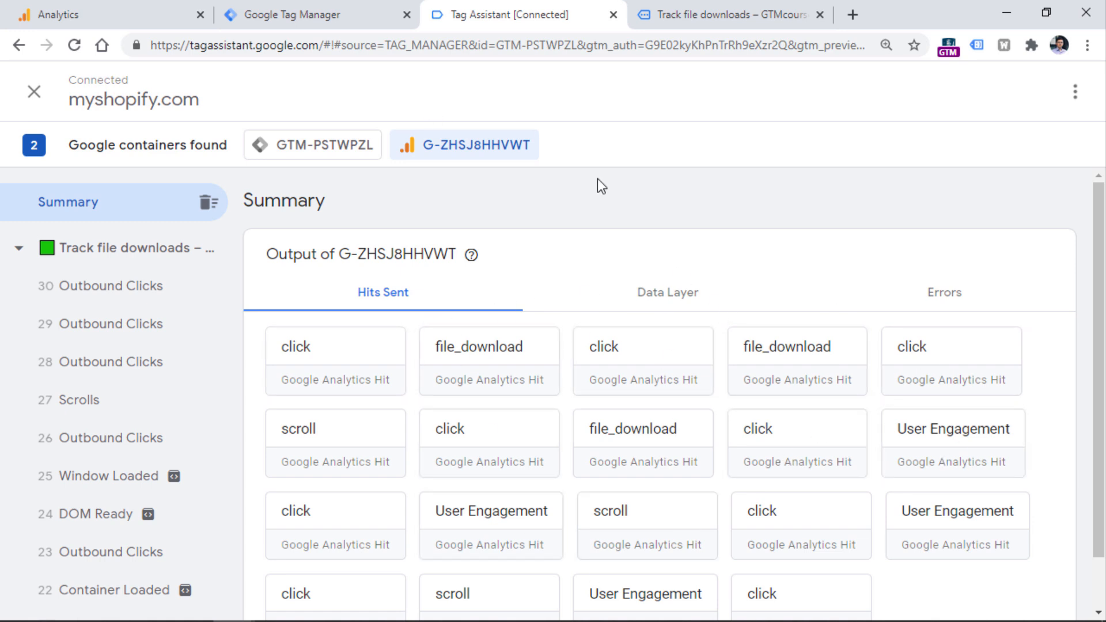
pyautogui.click(321, 363)
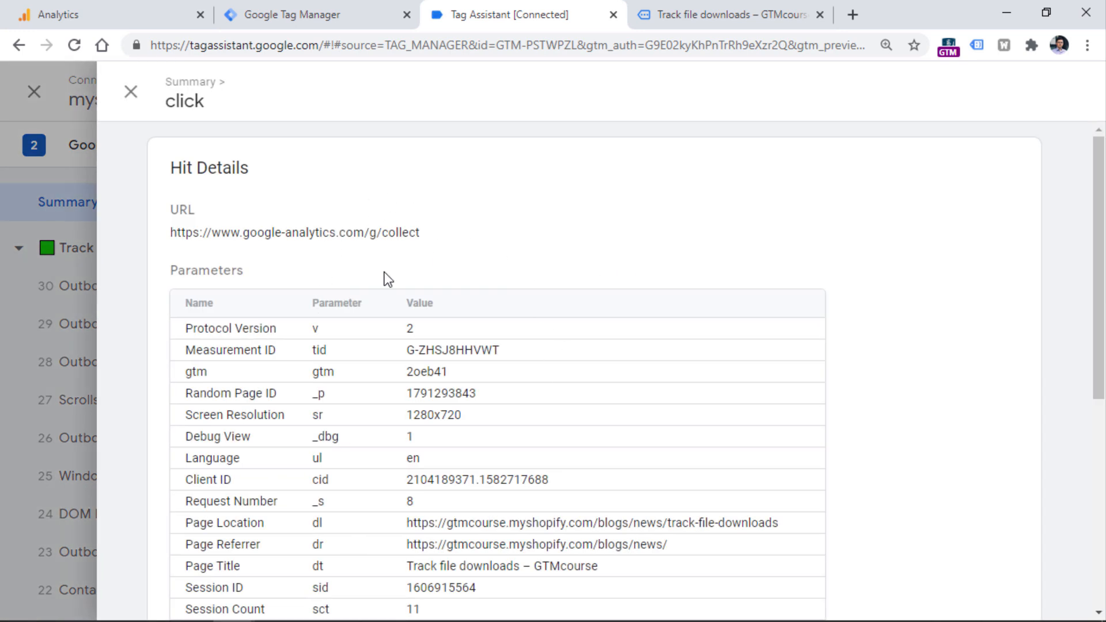
# Step: Switch to DebugView in Google Analytics and find the click event in the timeline
pyautogui.hotkey('ctrl', '1')
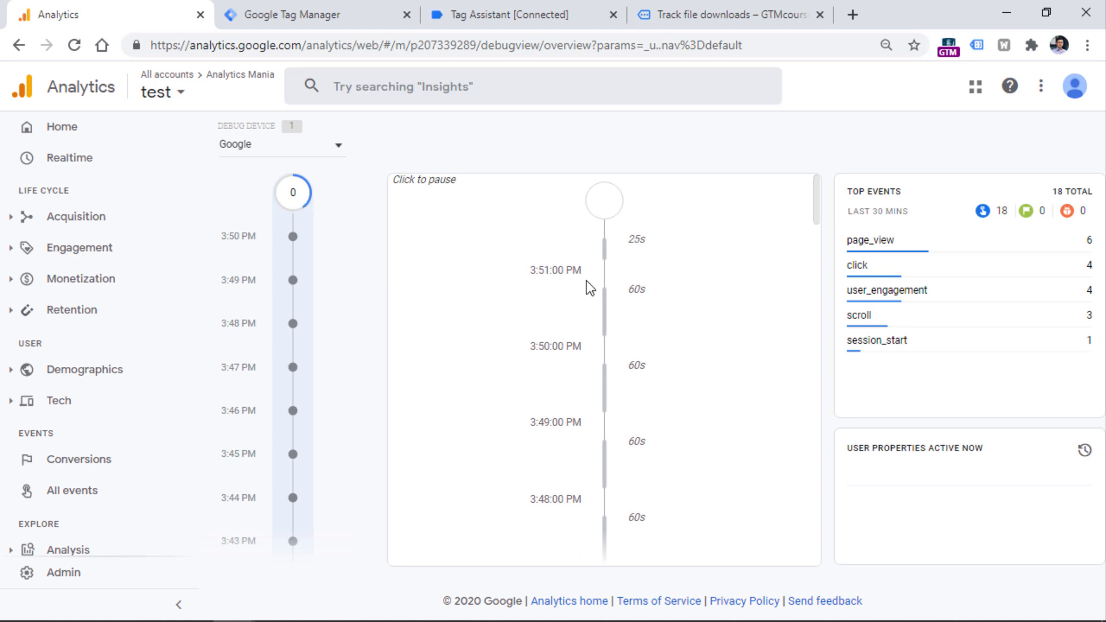
pyautogui.moveTo(814, 198); pyautogui.dragTo(801, 349)
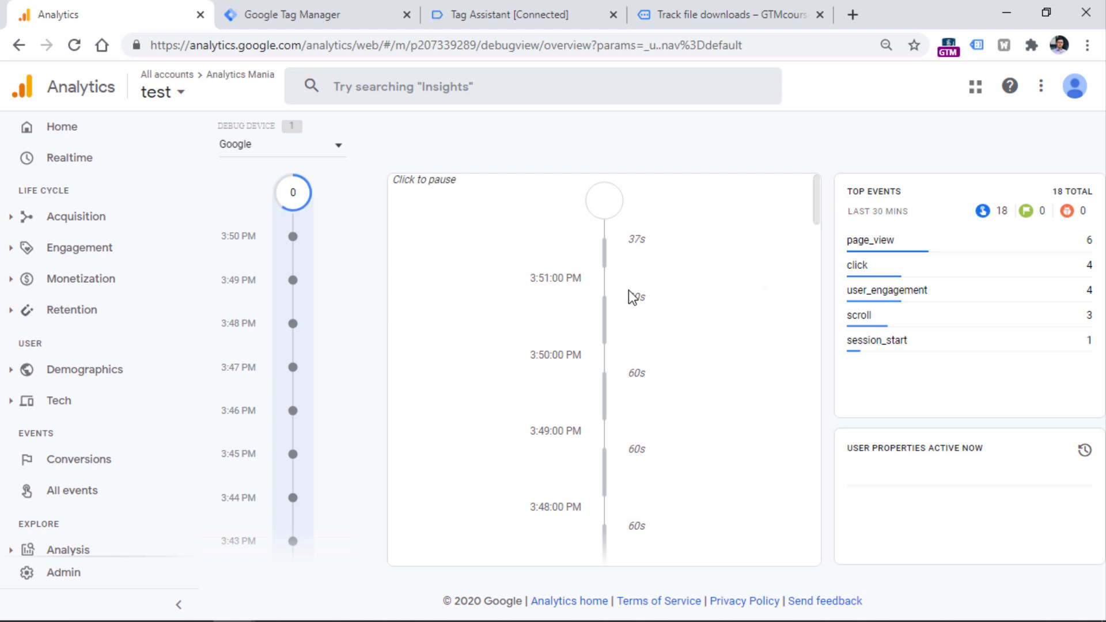
pyautogui.scroll(-5, 596, 340)
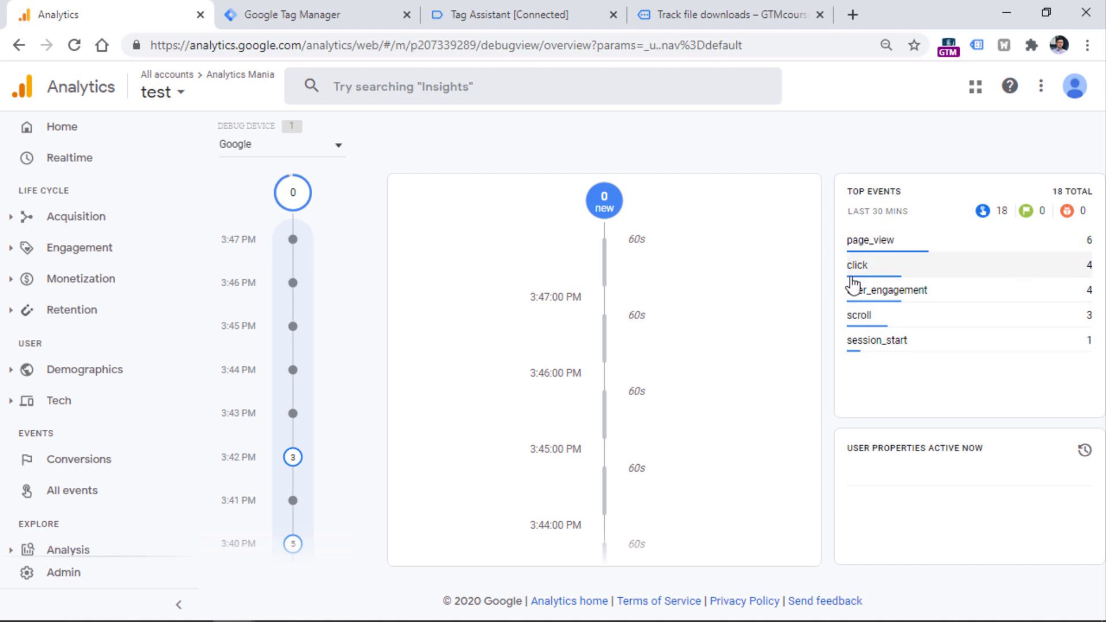
pyautogui.scroll(-5, 676, 281)
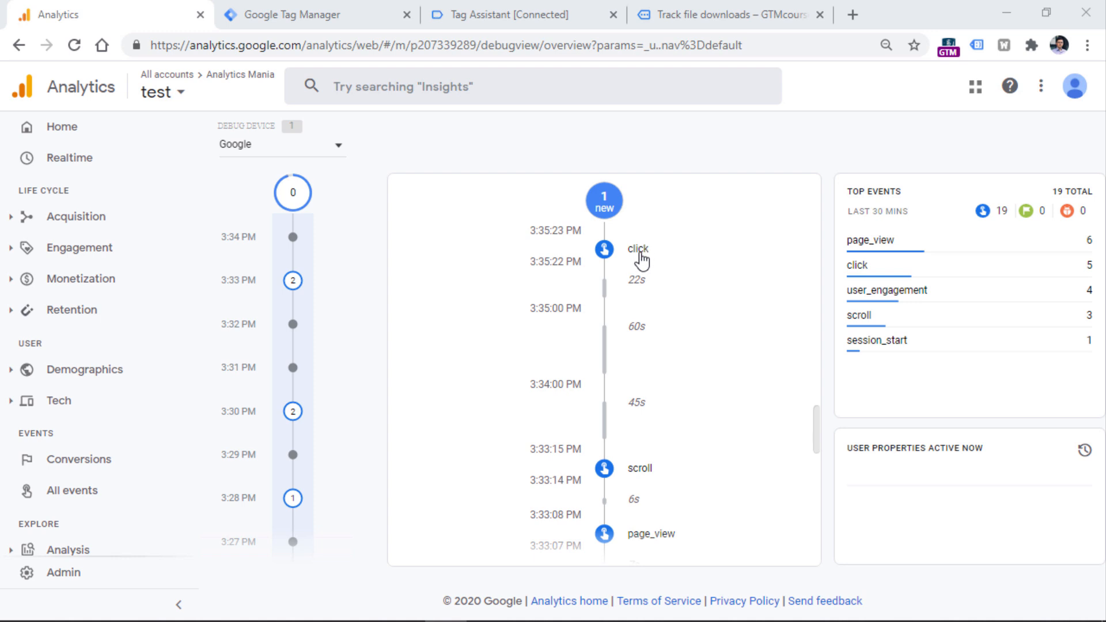
# Step: Check the outbound Shopify link in the footer of the Track file downloads page and return to DebugView
pyautogui.click(726, 13)
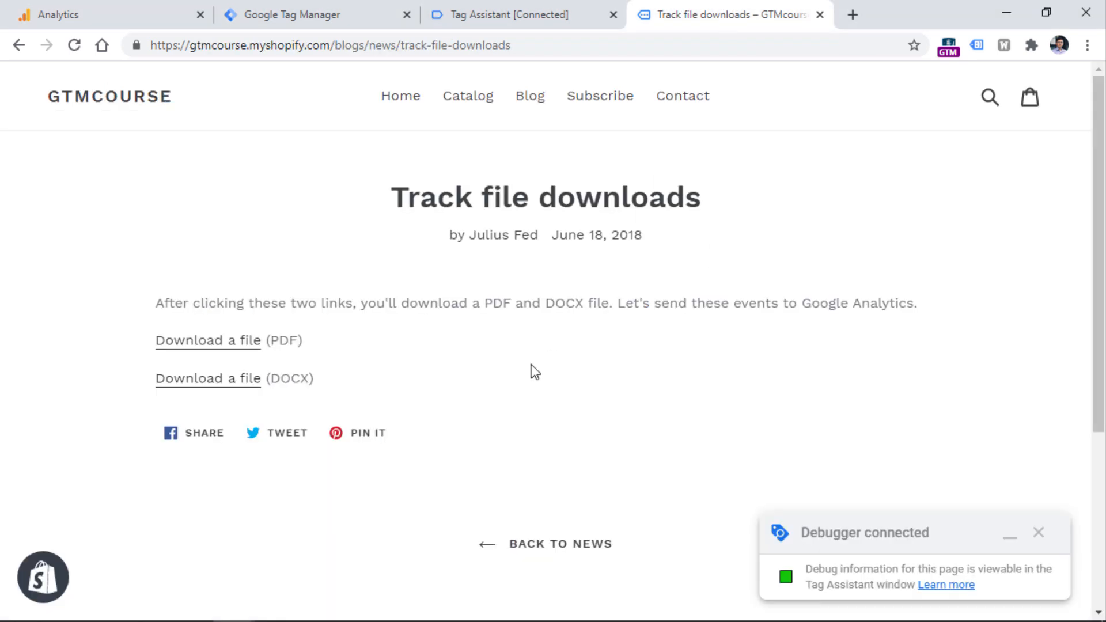
pyautogui.scroll(-5, 597, 524)
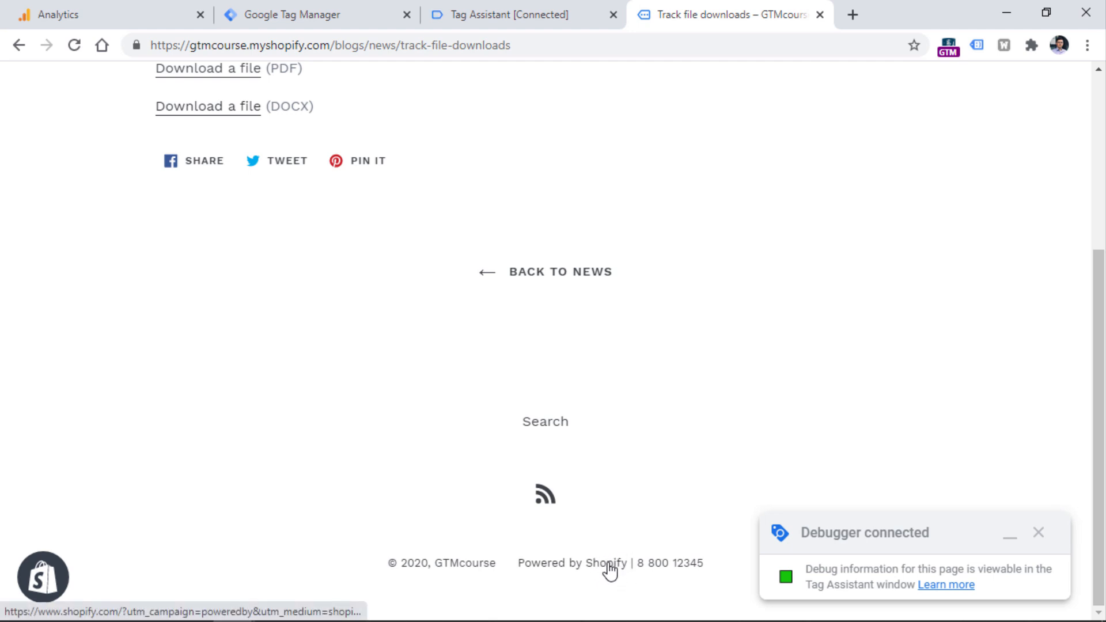
pyautogui.click(150, 15)
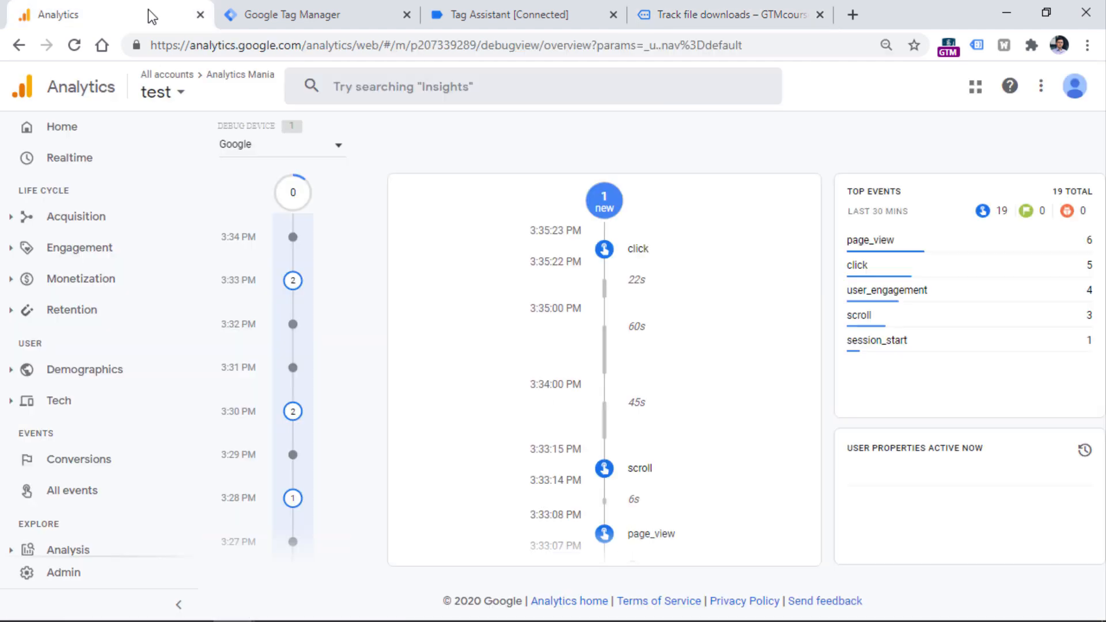
# Step: Open the latest click event in DebugView and examine its outbound, link_url and link_domain parameters
pyautogui.click(638, 251)
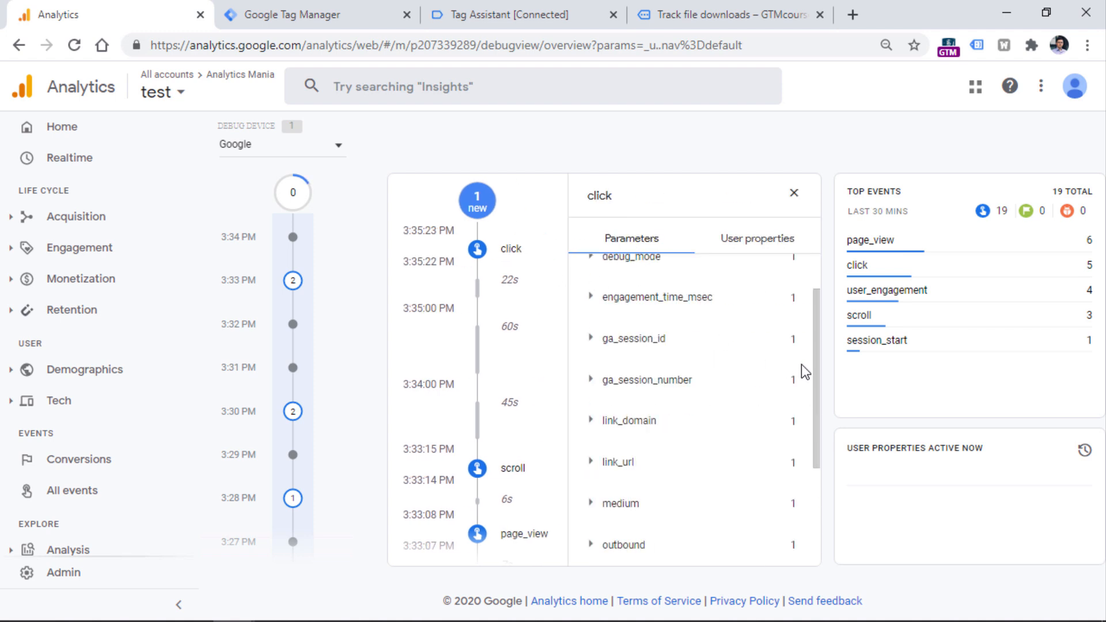
pyautogui.moveTo(809, 365); pyautogui.dragTo(813, 398)
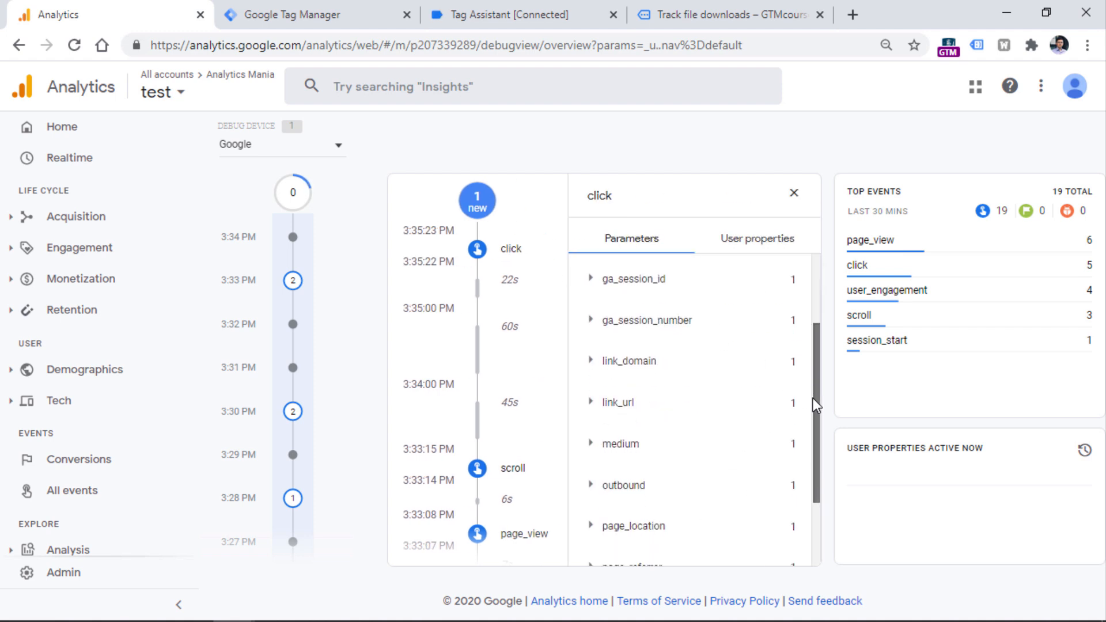
pyautogui.click(620, 487)
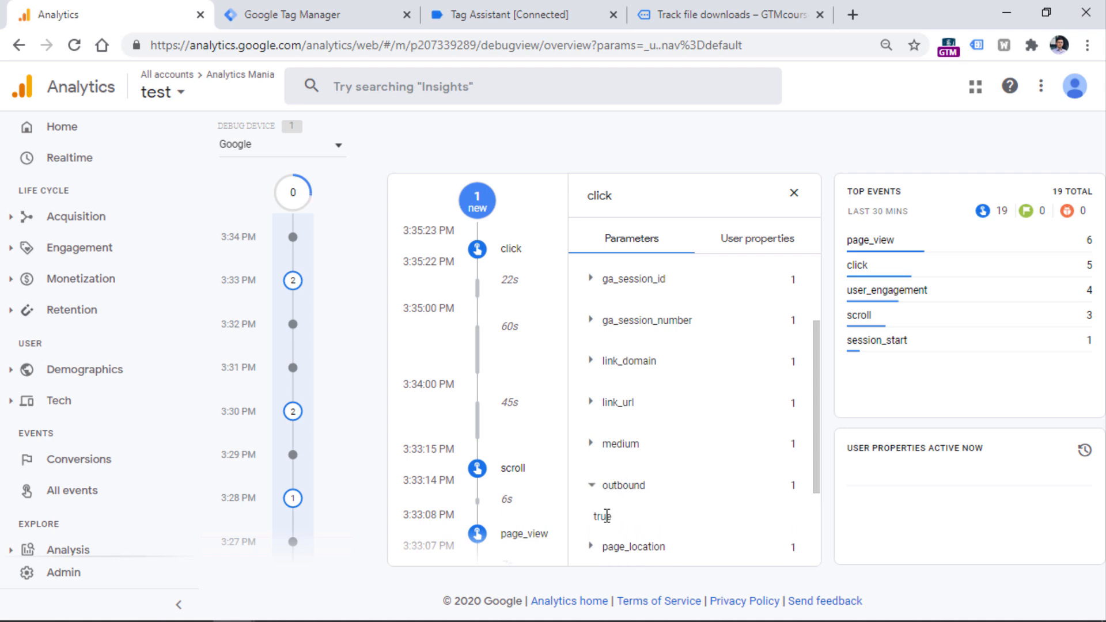
pyautogui.click(614, 404)
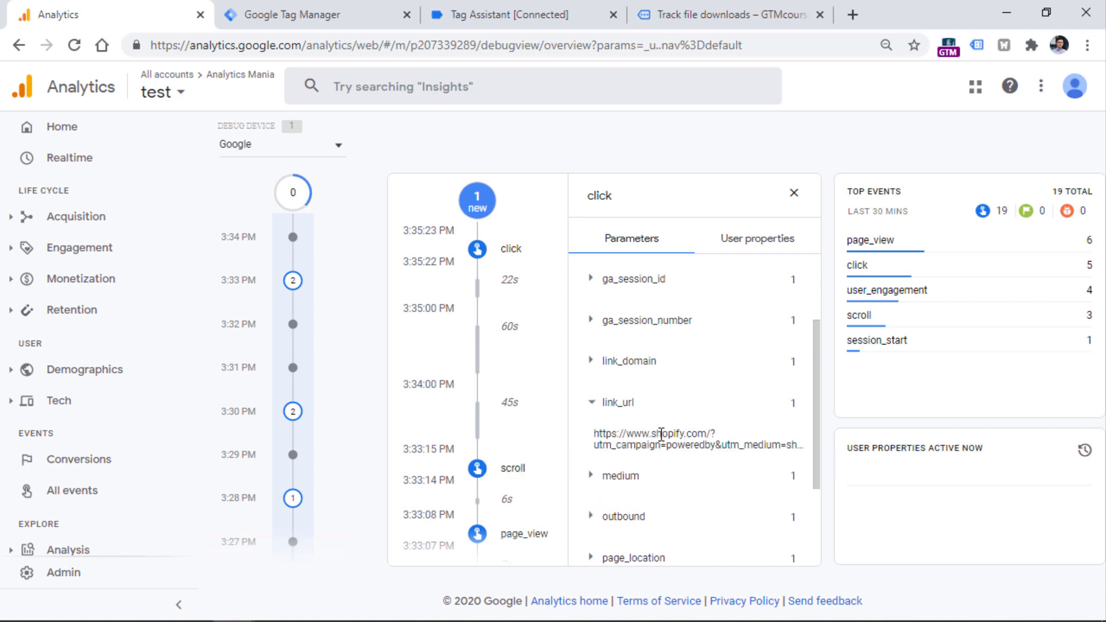
pyautogui.click(598, 402)
pyautogui.click(631, 359)
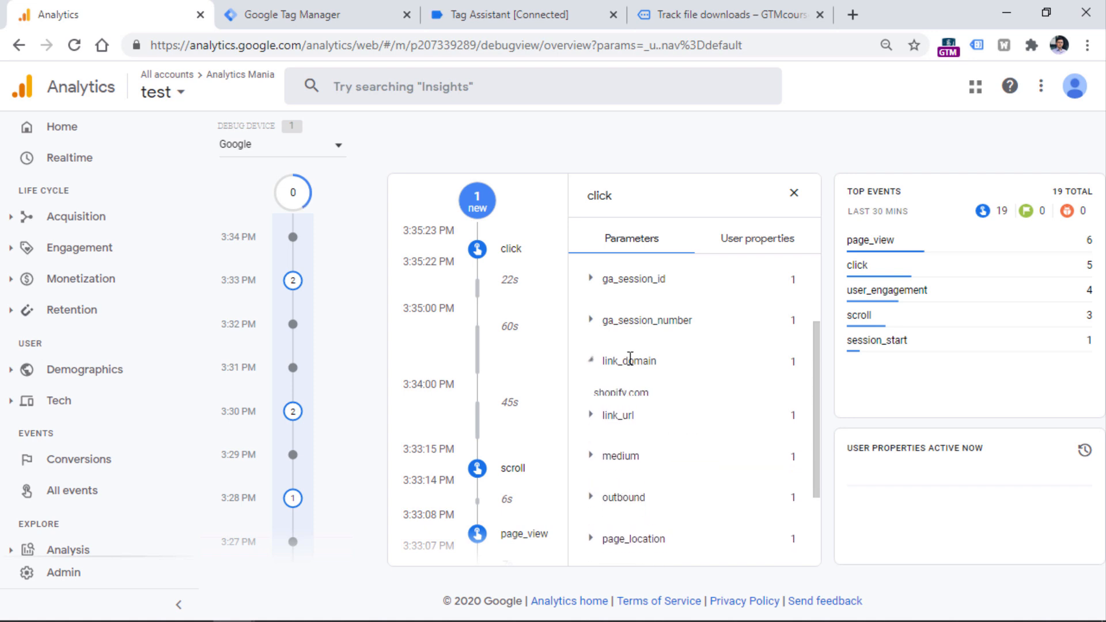
pyautogui.click(631, 359)
pyautogui.scroll(-1, 644, 361)
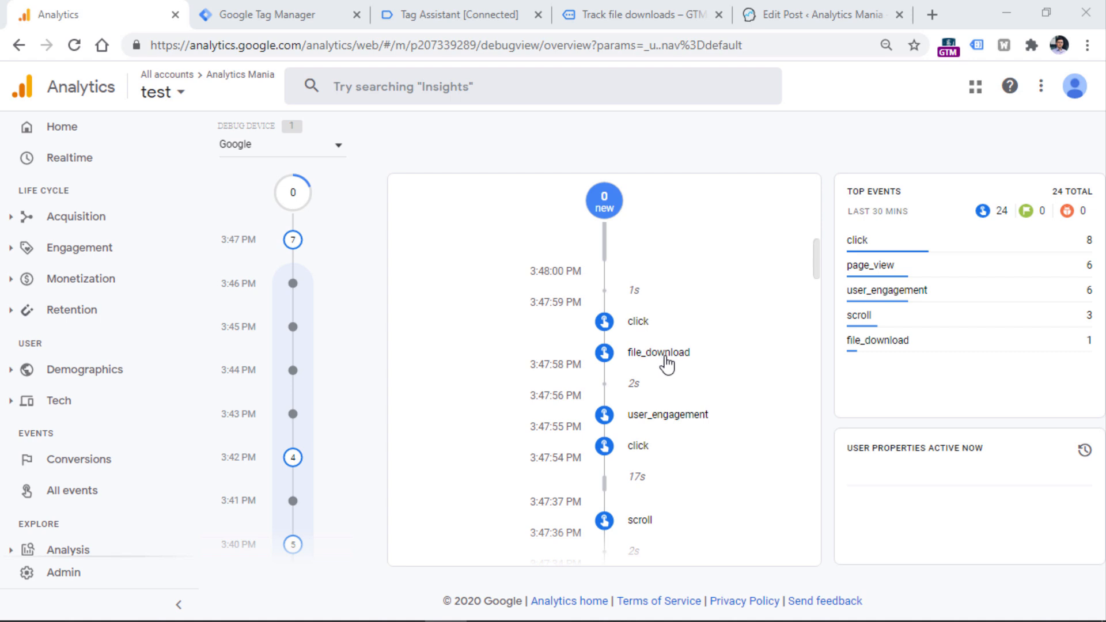
# Step: Review the PDF and DOCX download links on the Track file downloads page and return to DebugView
pyautogui.click(637, 12)
pyautogui.scroll(5, 450, 224)
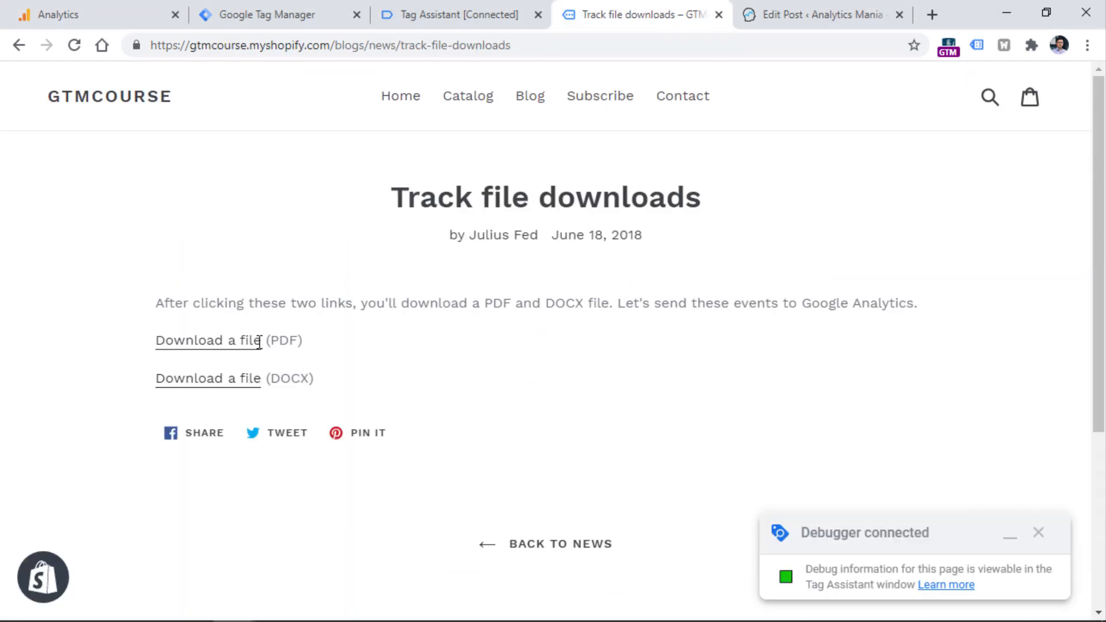
pyautogui.click(94, 8)
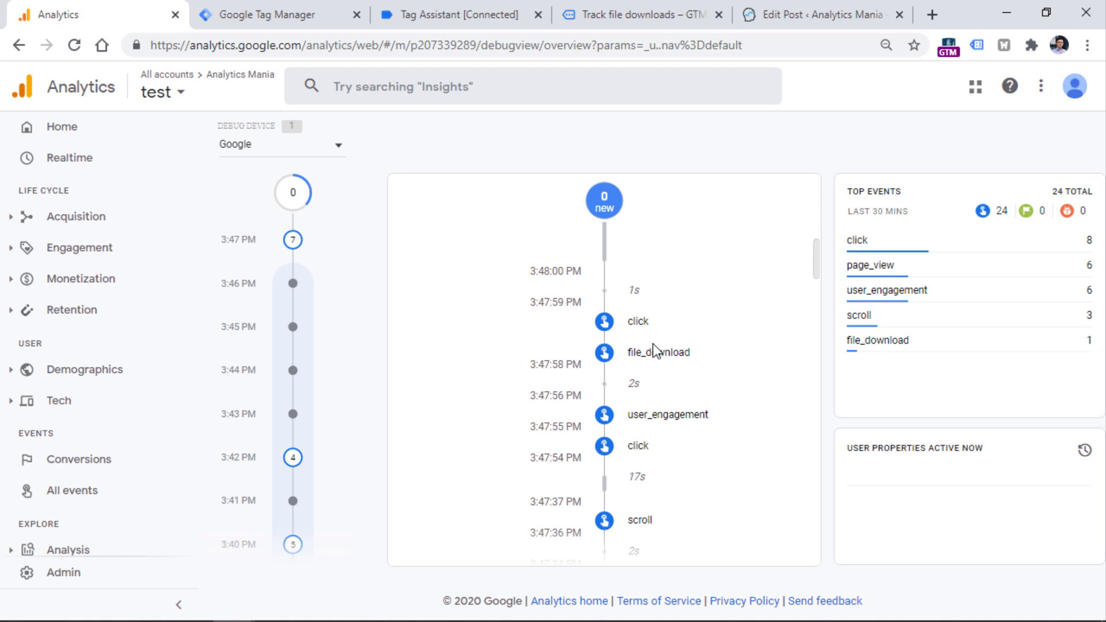
# Step: Open the click event sent alongside file_download, look at its outbound parameter, and check the PDF link on the Track file downloads page
pyautogui.click(637, 324)
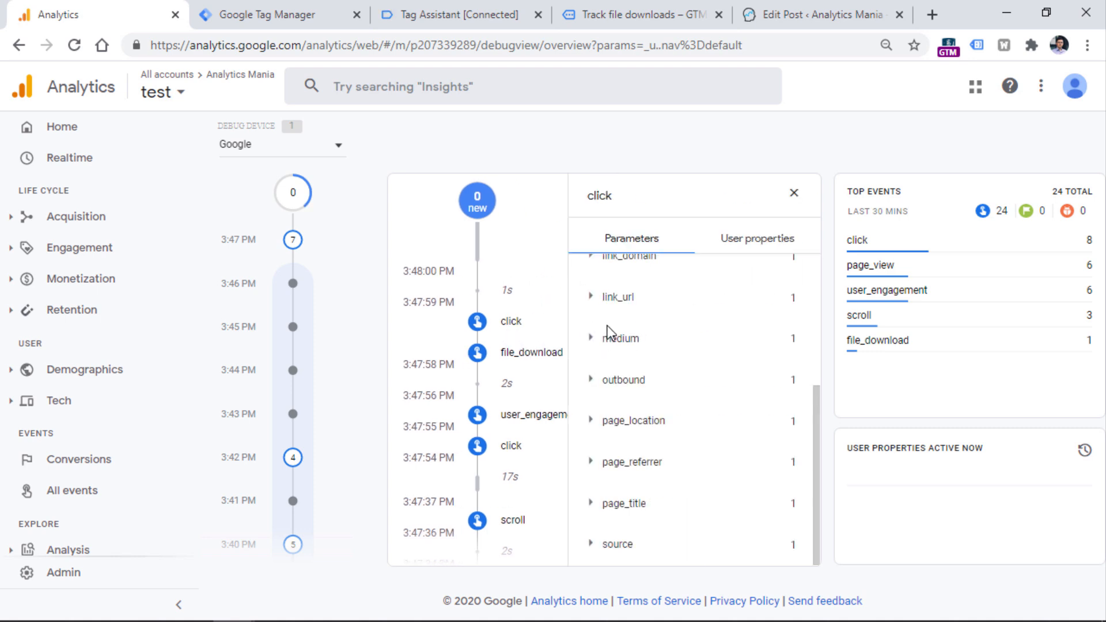
pyautogui.click(627, 378)
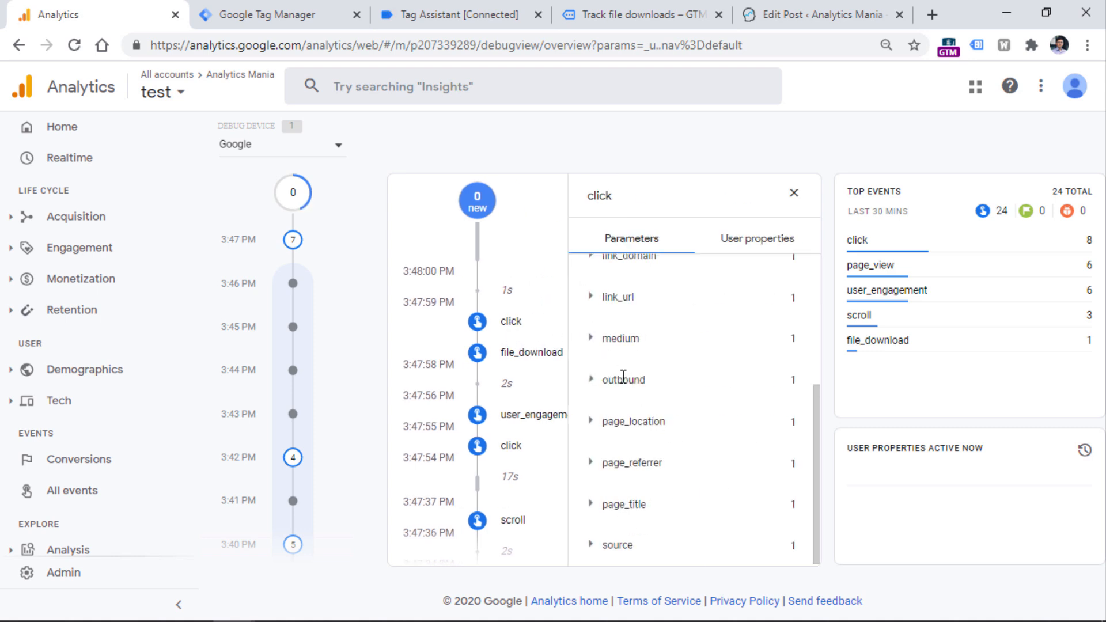
pyautogui.click(612, 387)
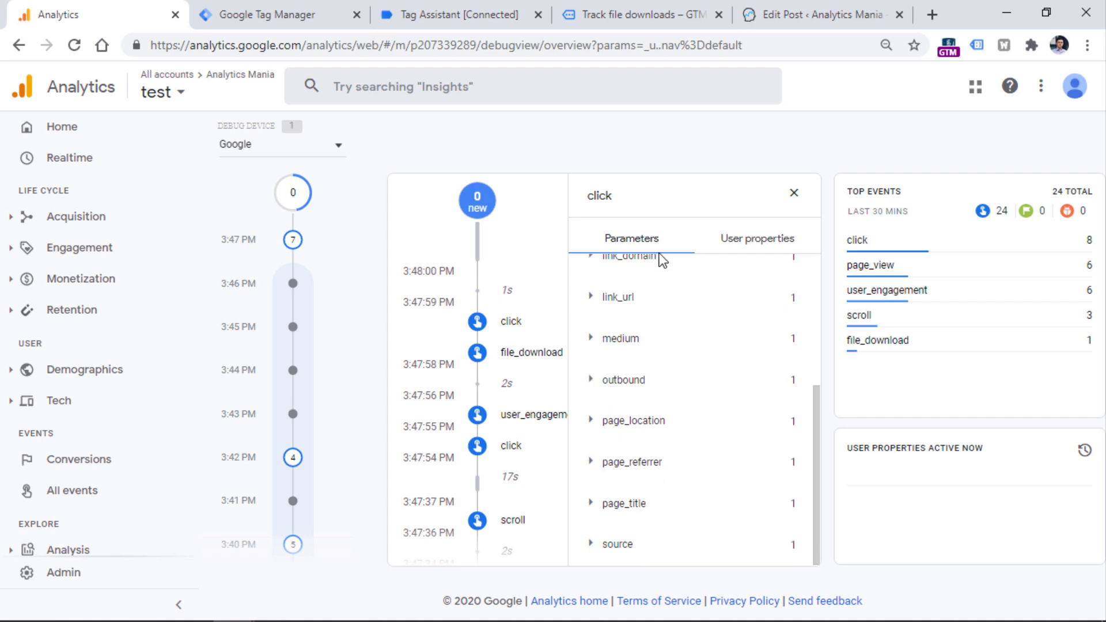
pyautogui.click(631, 9)
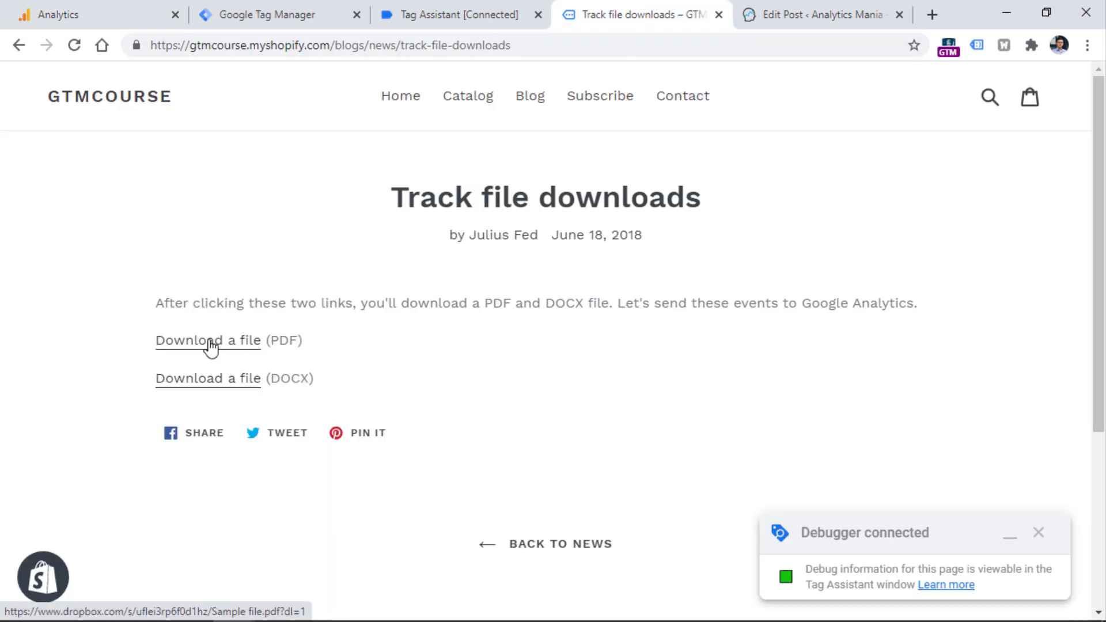
pyautogui.click(132, 6)
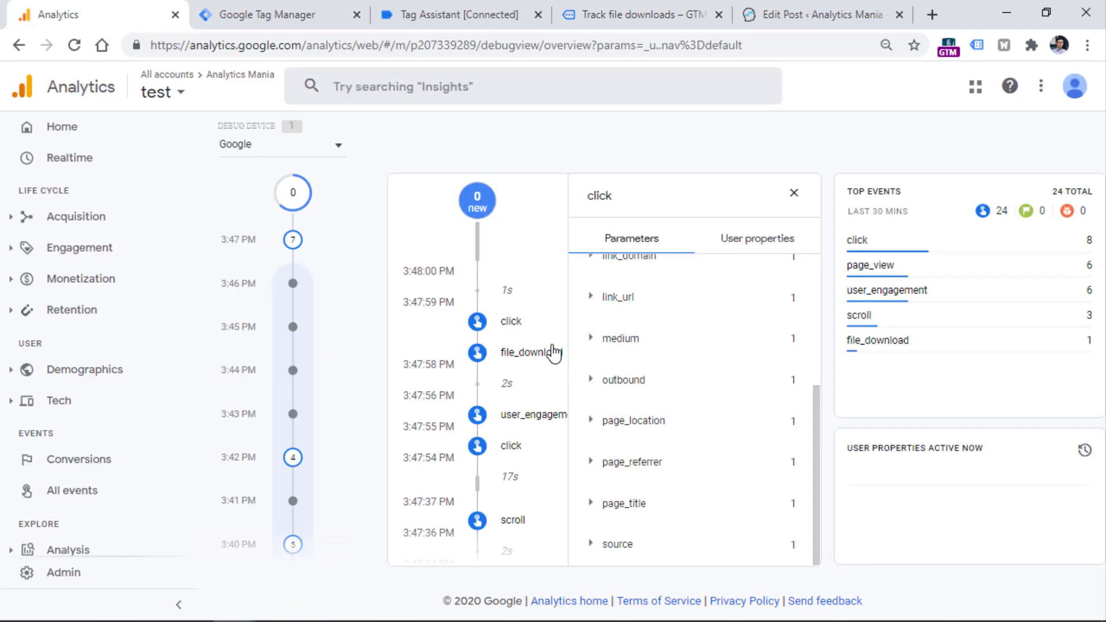
# Step: Examine the link_url parameter of the click event, close its details, and inspect link_url of the file_download event
pyautogui.click(618, 296)
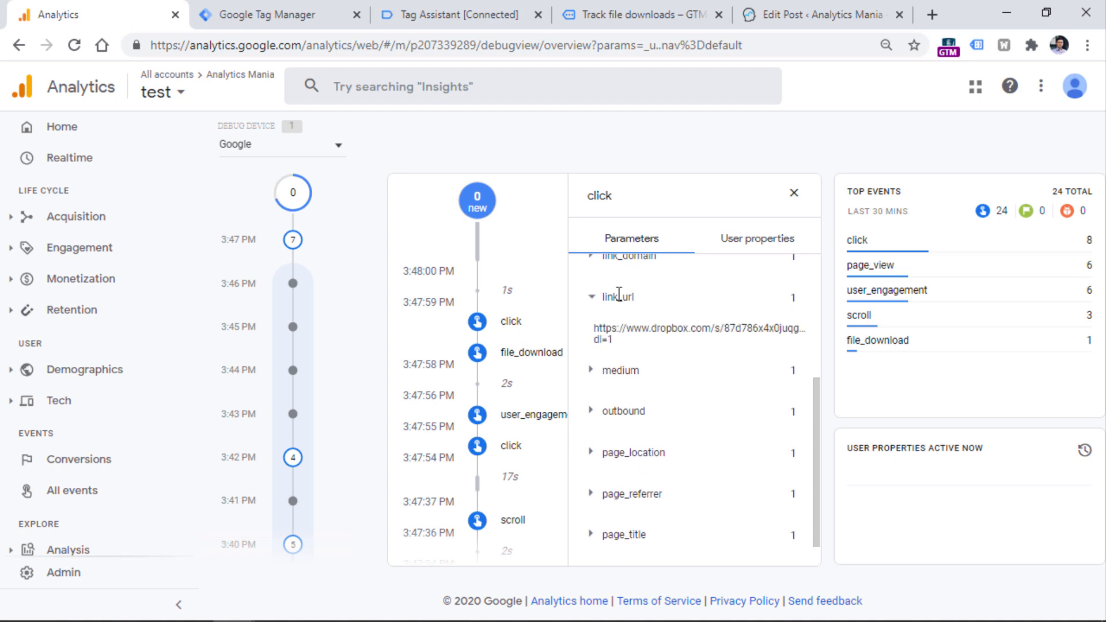
pyautogui.tripleClick(610, 339)
pyautogui.click(611, 339)
pyautogui.click(793, 193)
pyautogui.click(649, 357)
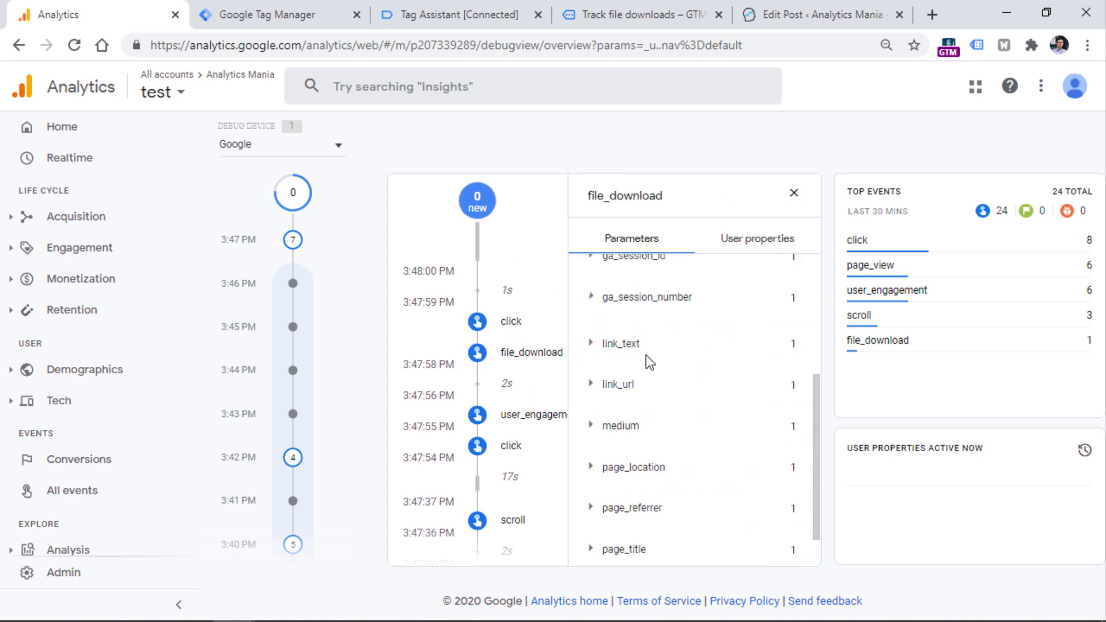
pyautogui.click(594, 382)
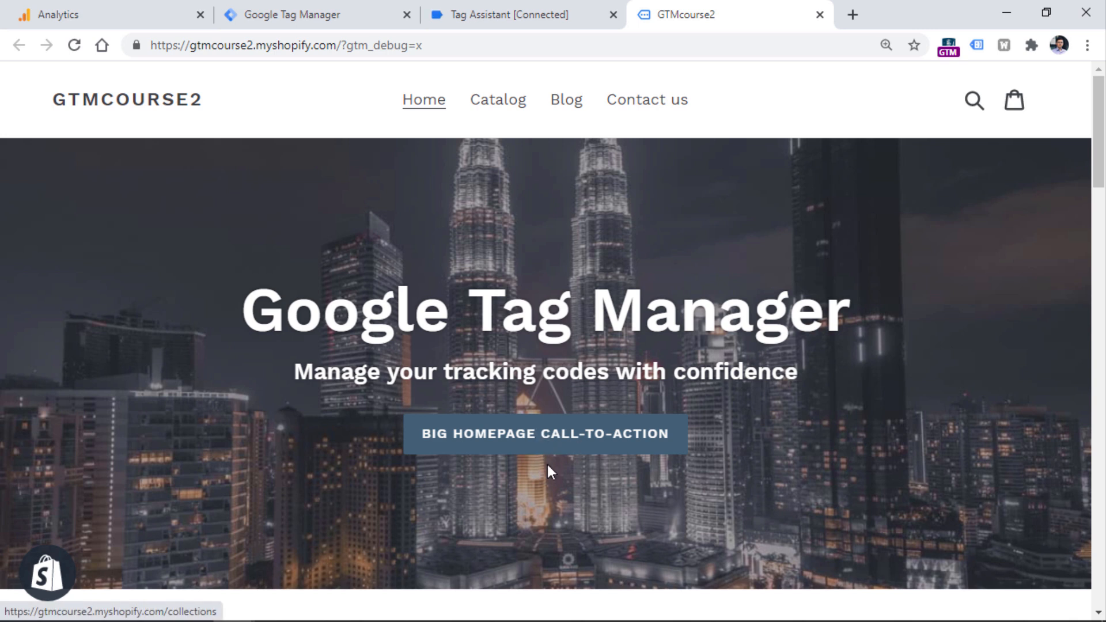
# Step: Follow the Big Homepage Call-to-Action link on the GTMcourse2 homepage and inspect the Link Click event in Tag Assistant
pyautogui.click(553, 446)
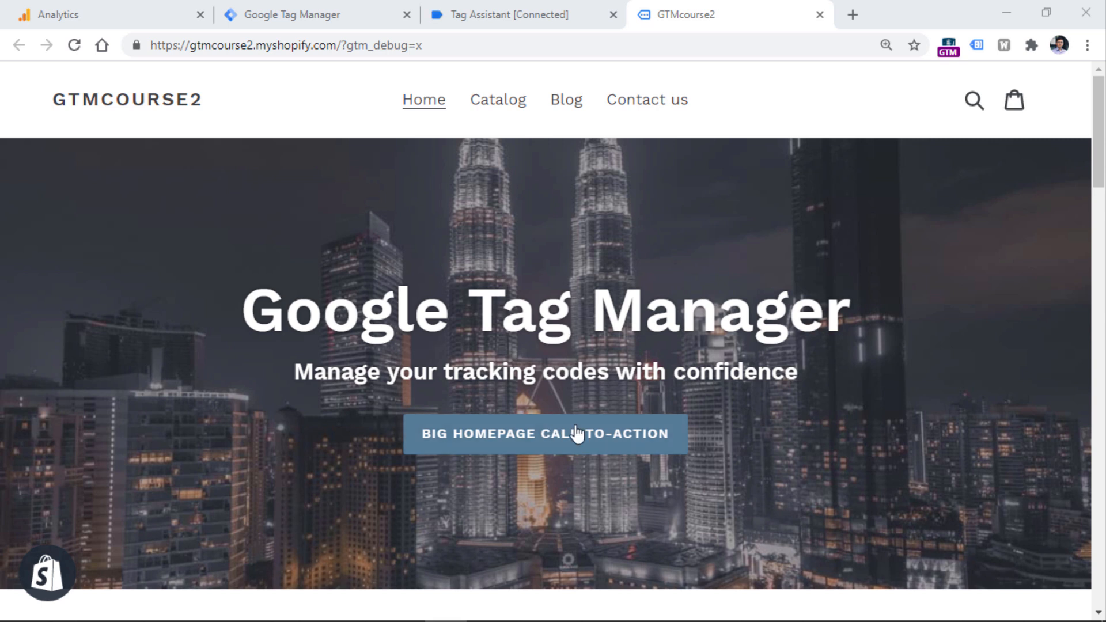
pyautogui.click(548, 443)
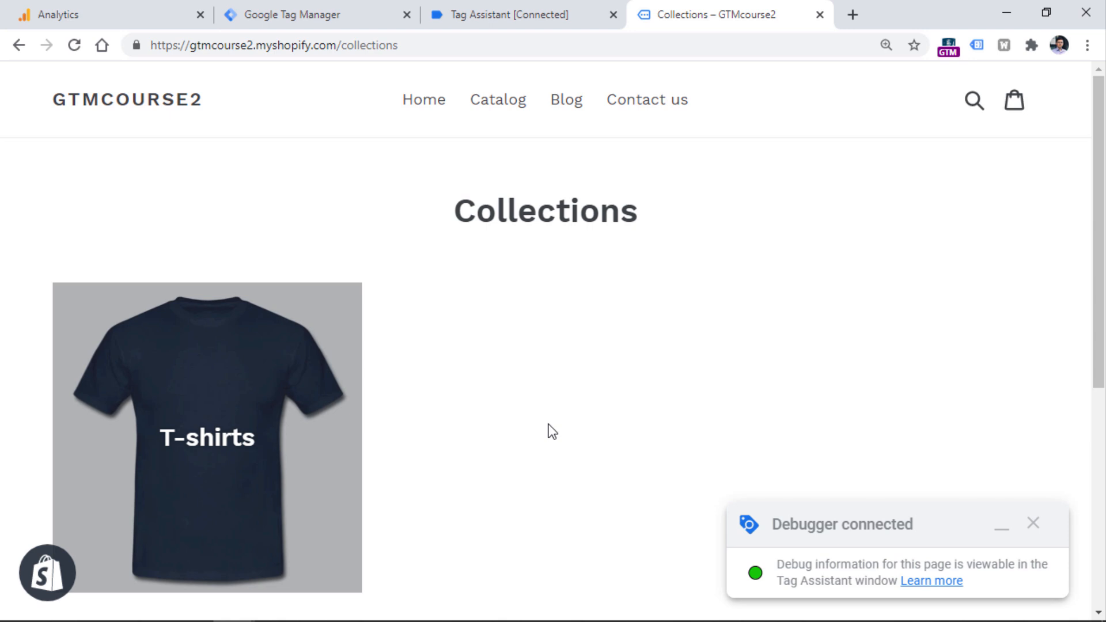
pyautogui.click(521, 17)
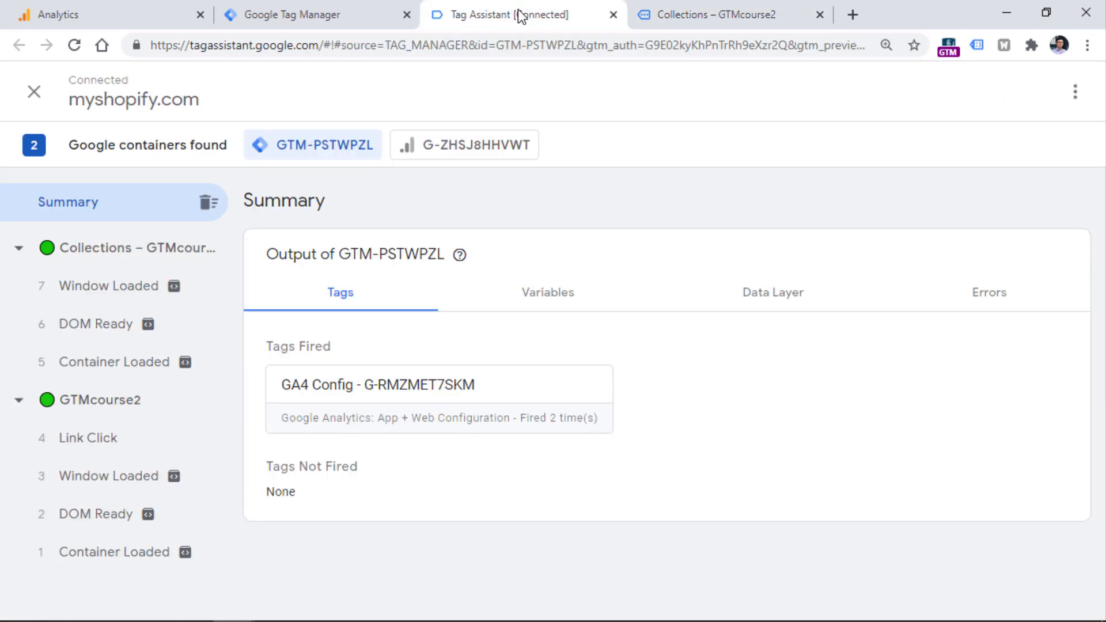
pyautogui.click(132, 442)
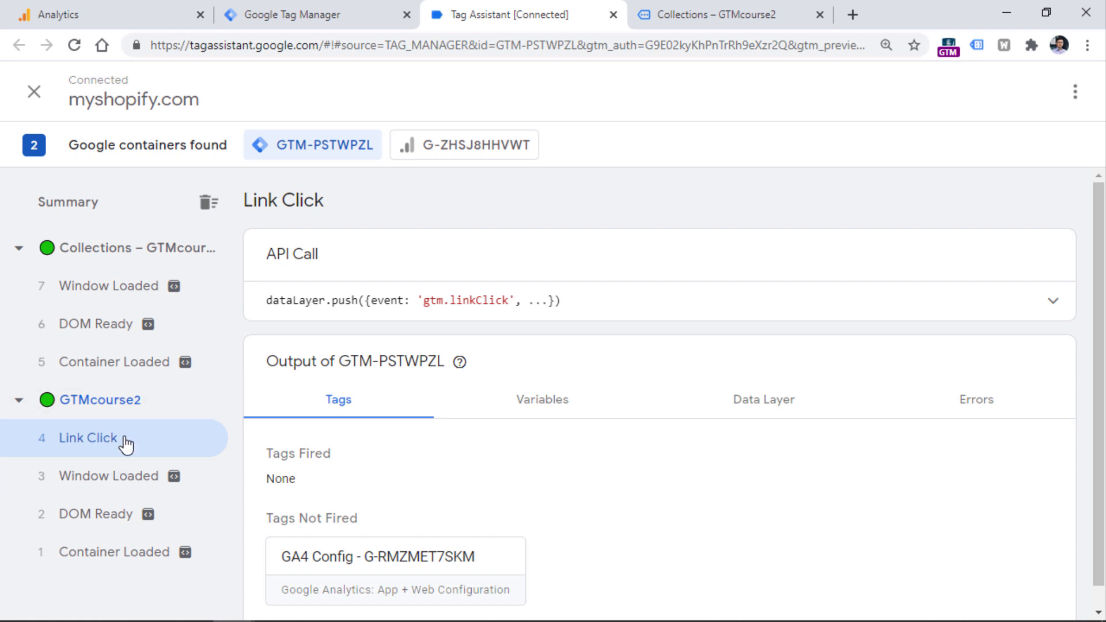
# Step: Switch to Google Analytics and open the enhanced measurement settings of the My shopify web data stream
pyautogui.click(123, 11)
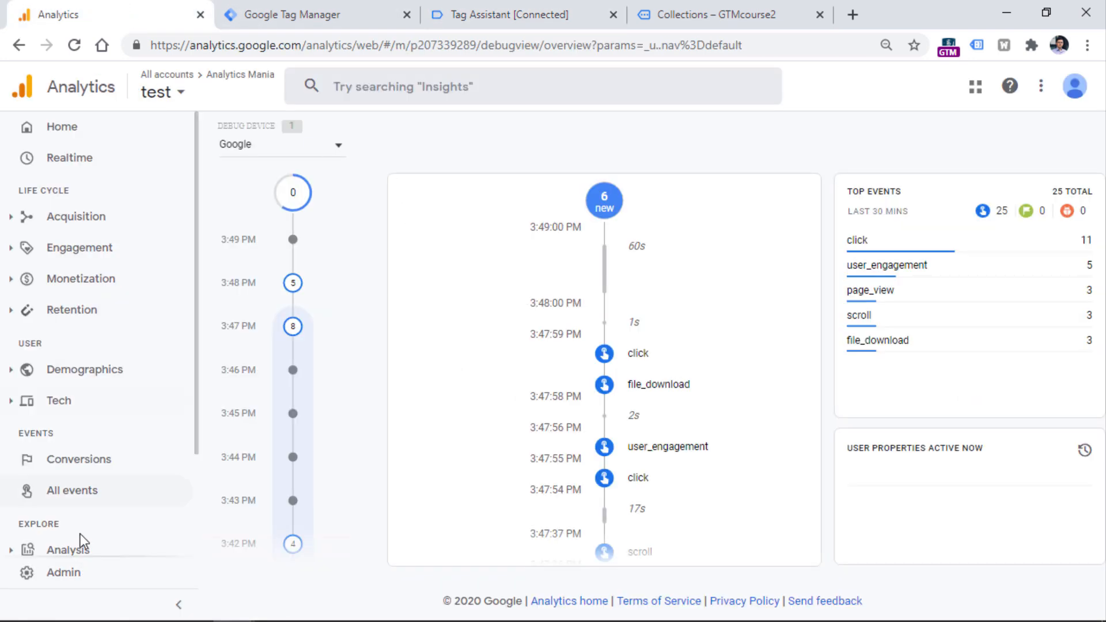
pyautogui.click(64, 572)
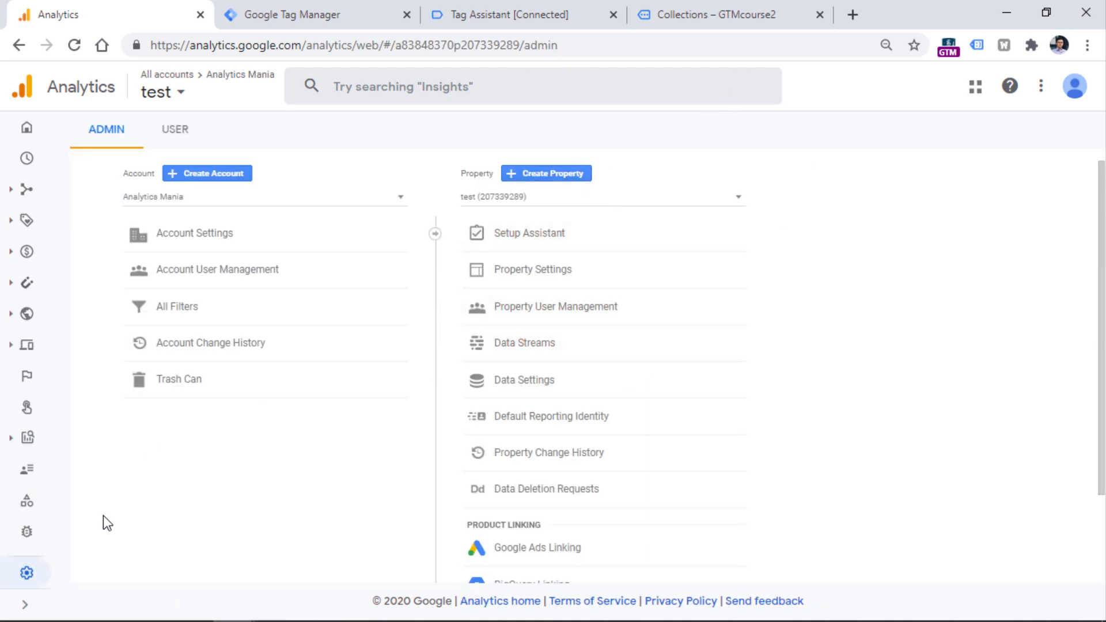
pyautogui.click(520, 344)
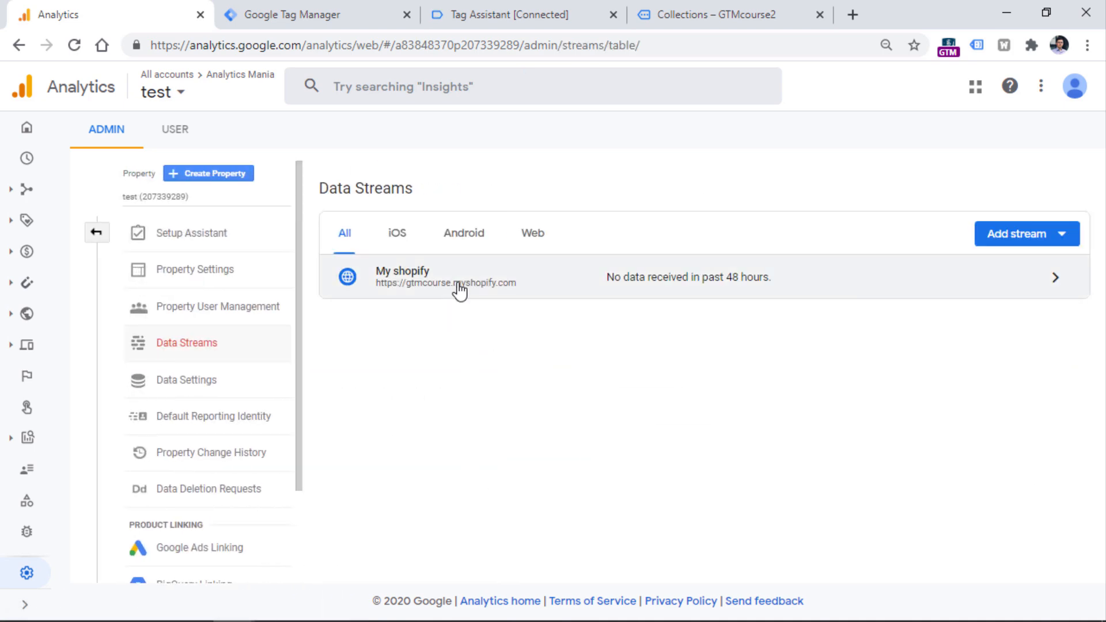
pyautogui.click(457, 291)
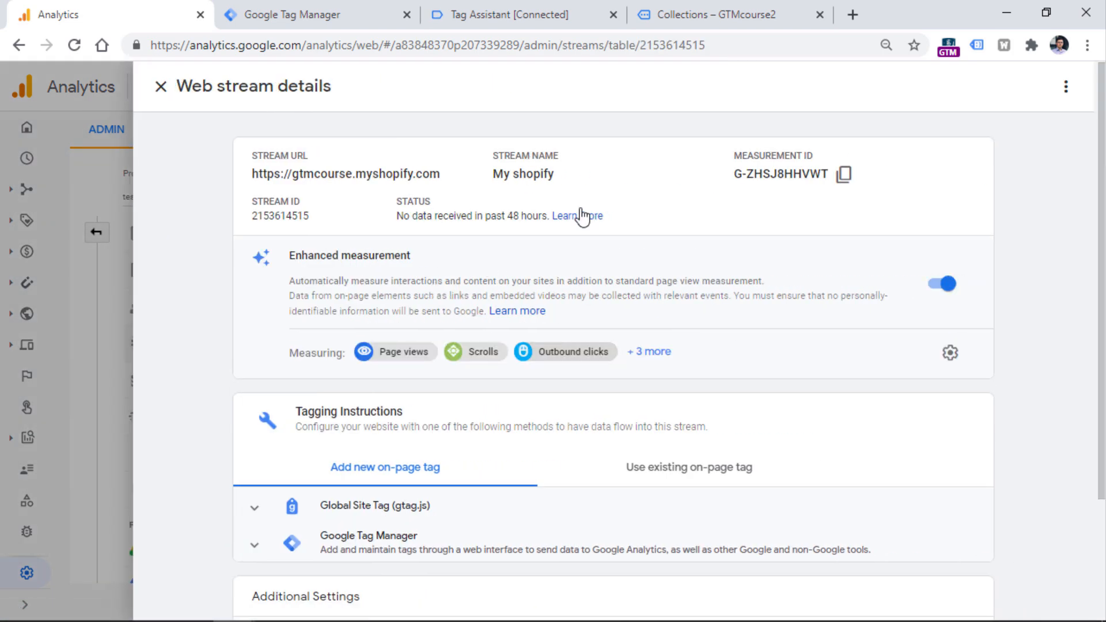
pyautogui.click(949, 353)
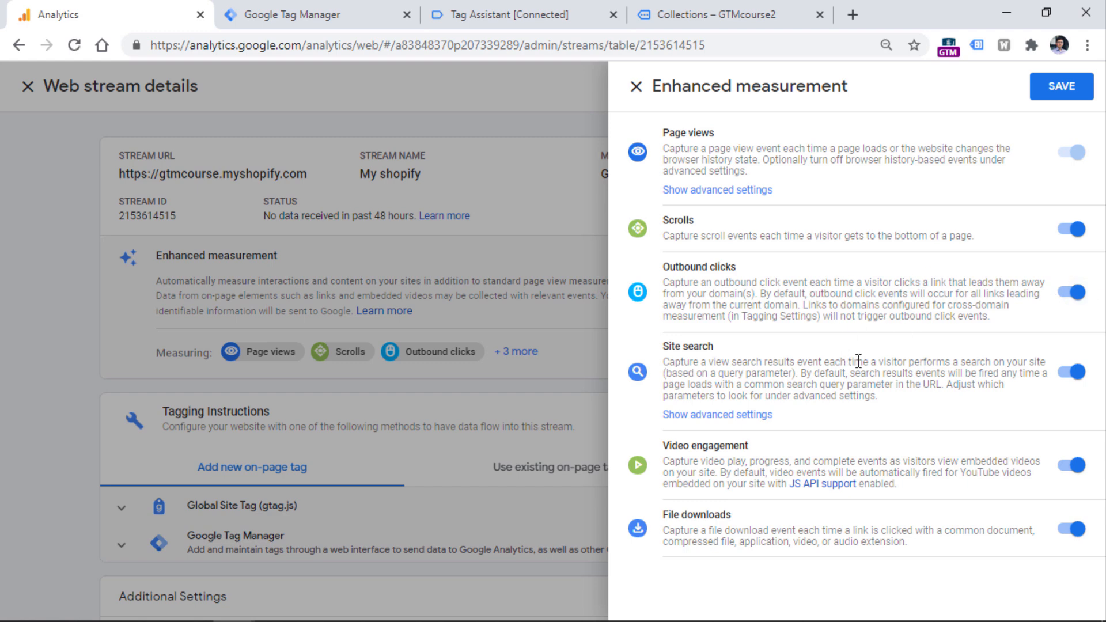
# Step: Check the Link Click event in Tag Assistant and the tag list in Google Tag Manager, and close the enhanced measurement settings without saving
pyautogui.click(521, 12)
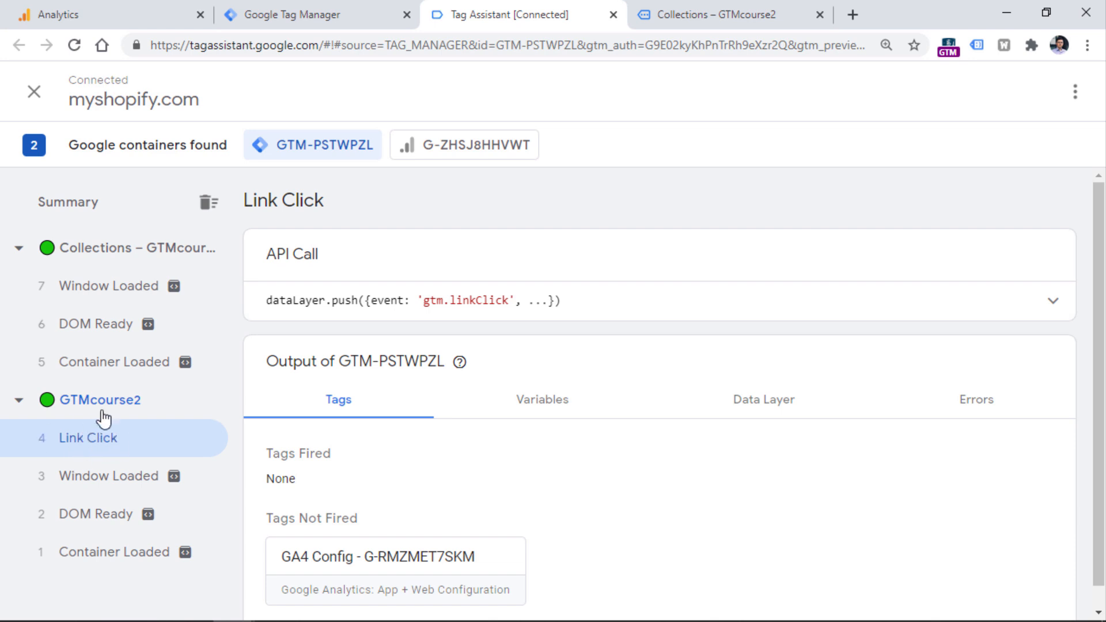
pyautogui.click(296, 13)
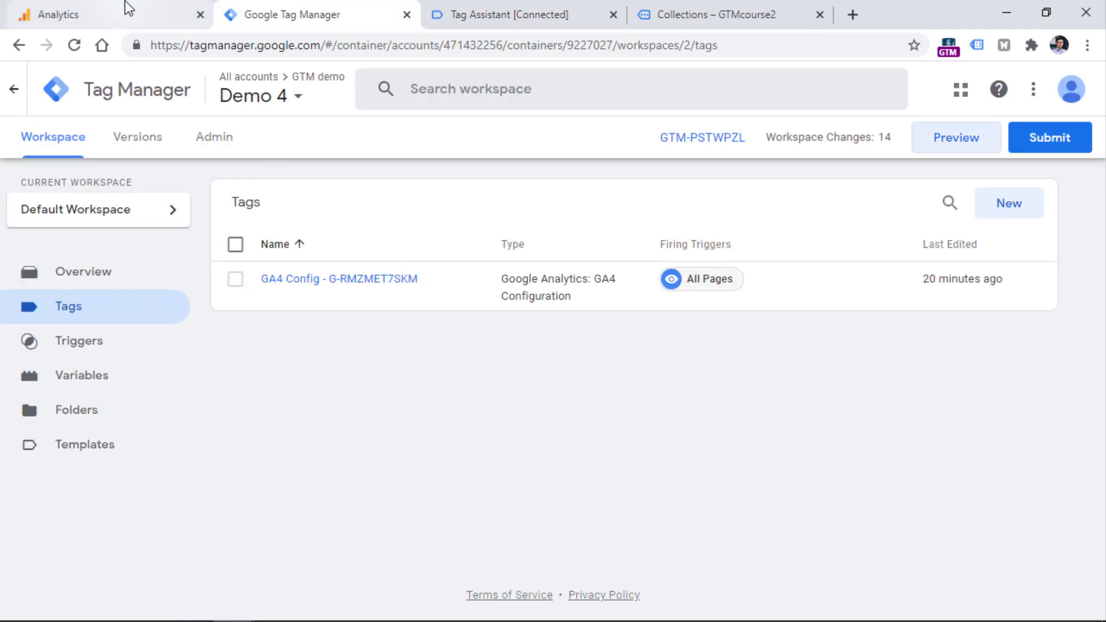
pyautogui.click(128, 8)
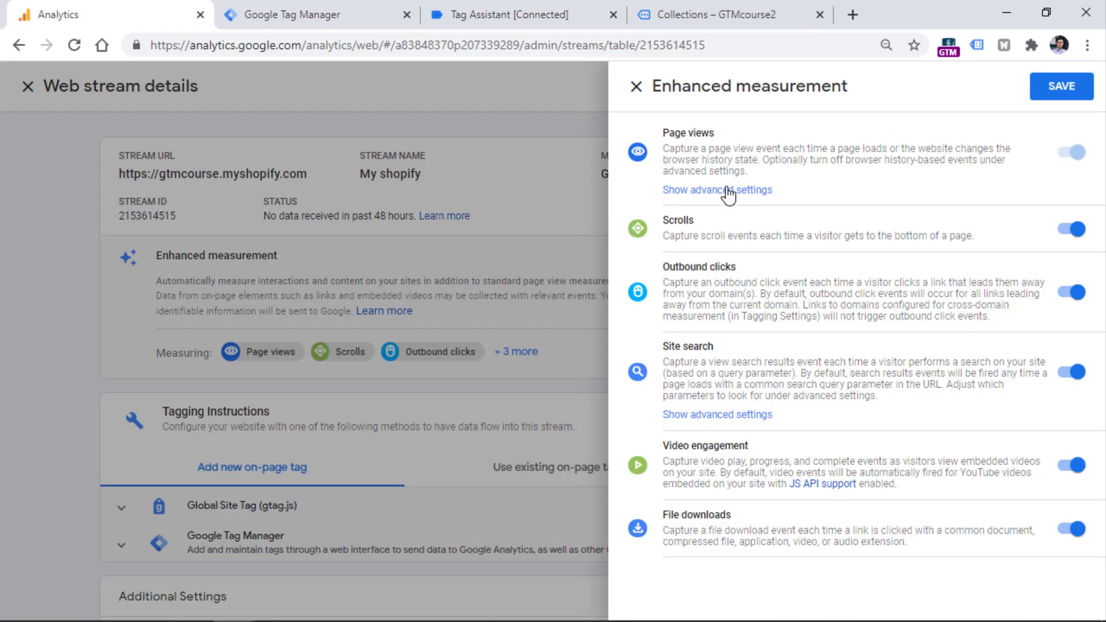
pyautogui.click(636, 86)
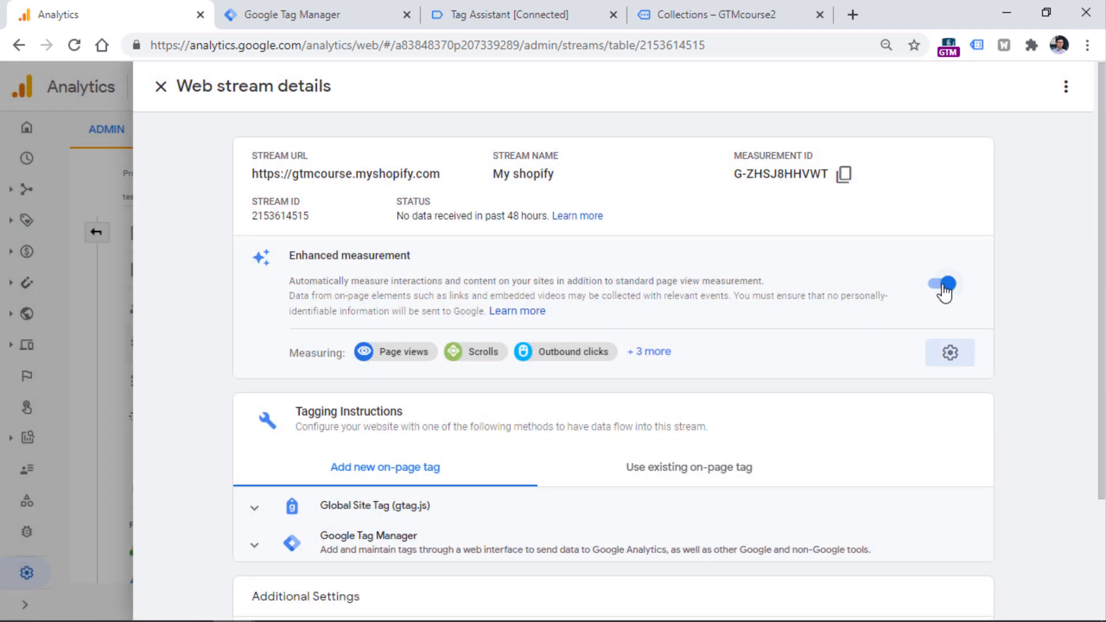
# Step: Switch to Google Tag Manager and start a new trigger of type Click - Just Links
pyautogui.click(363, 7)
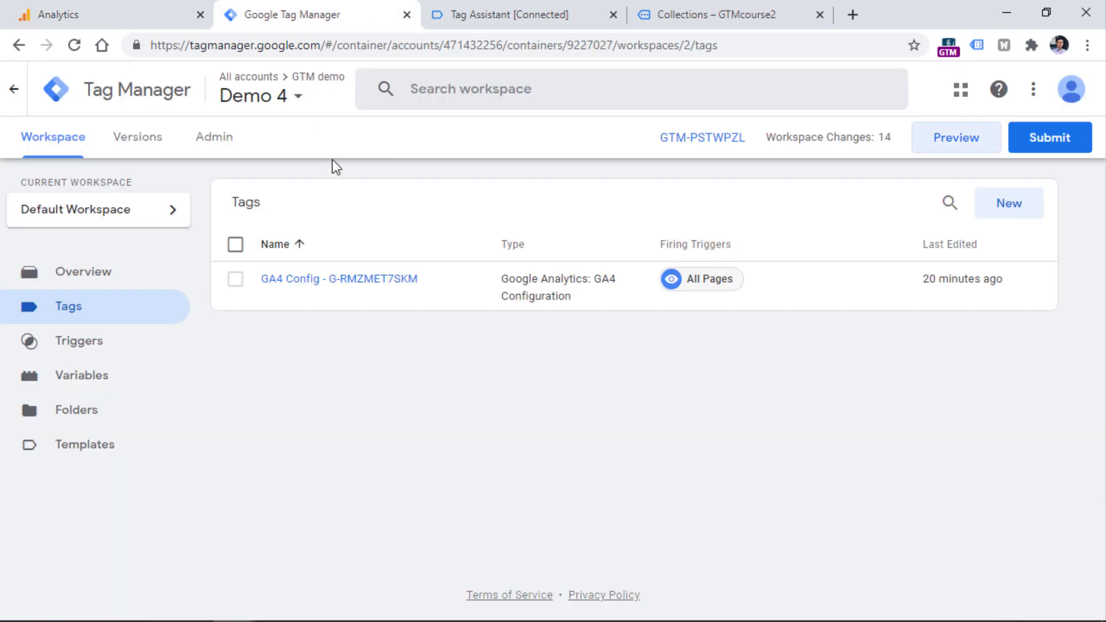
pyautogui.click(80, 345)
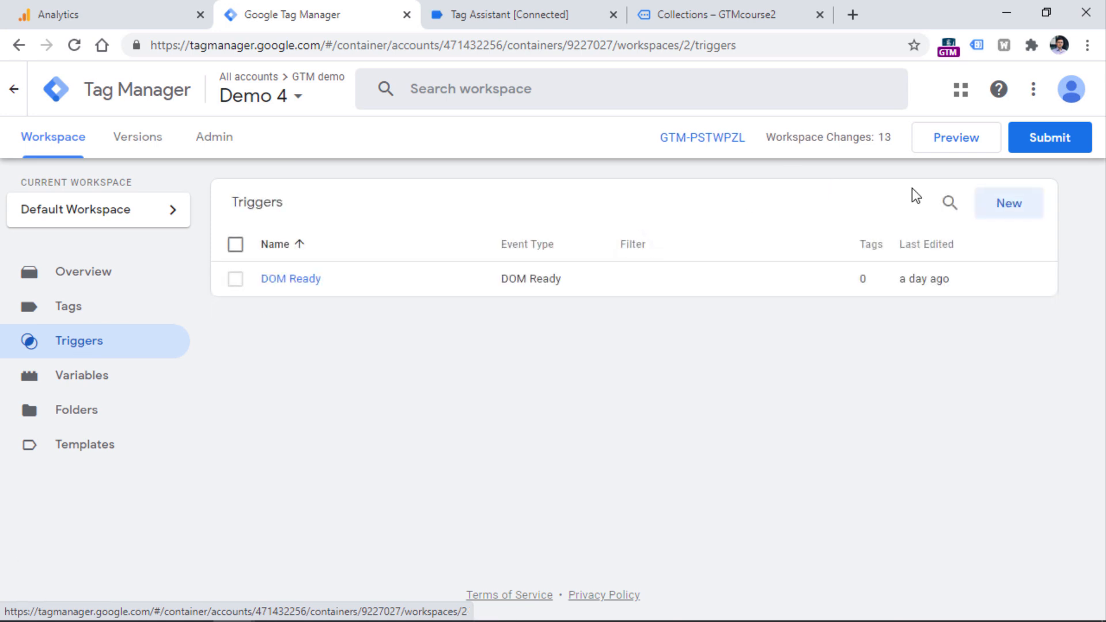
pyautogui.click(1014, 213)
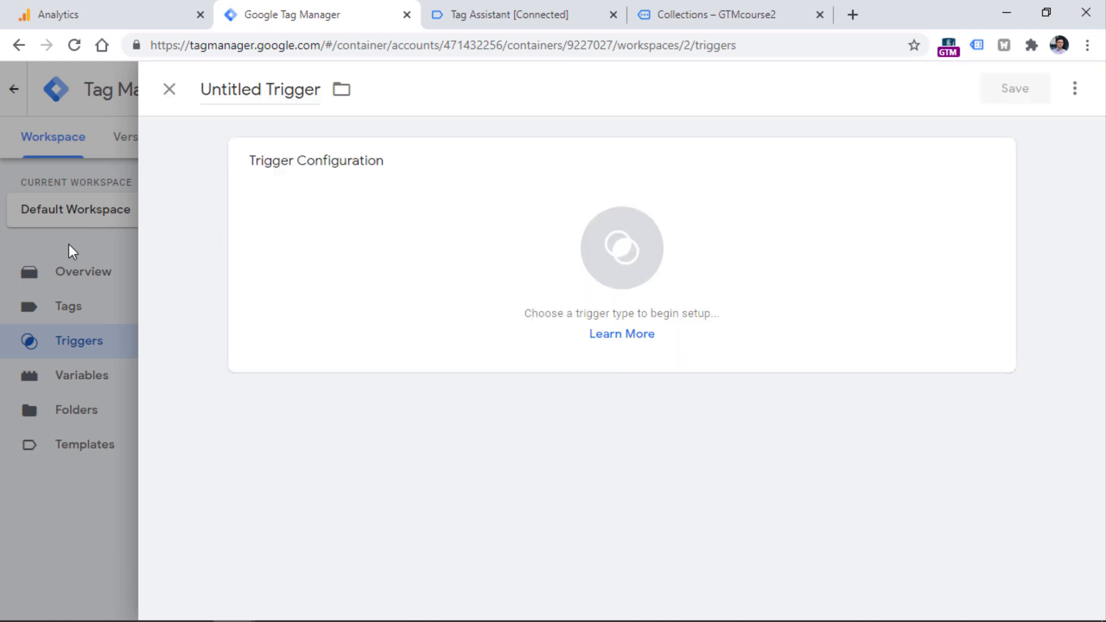
pyautogui.click(72, 247)
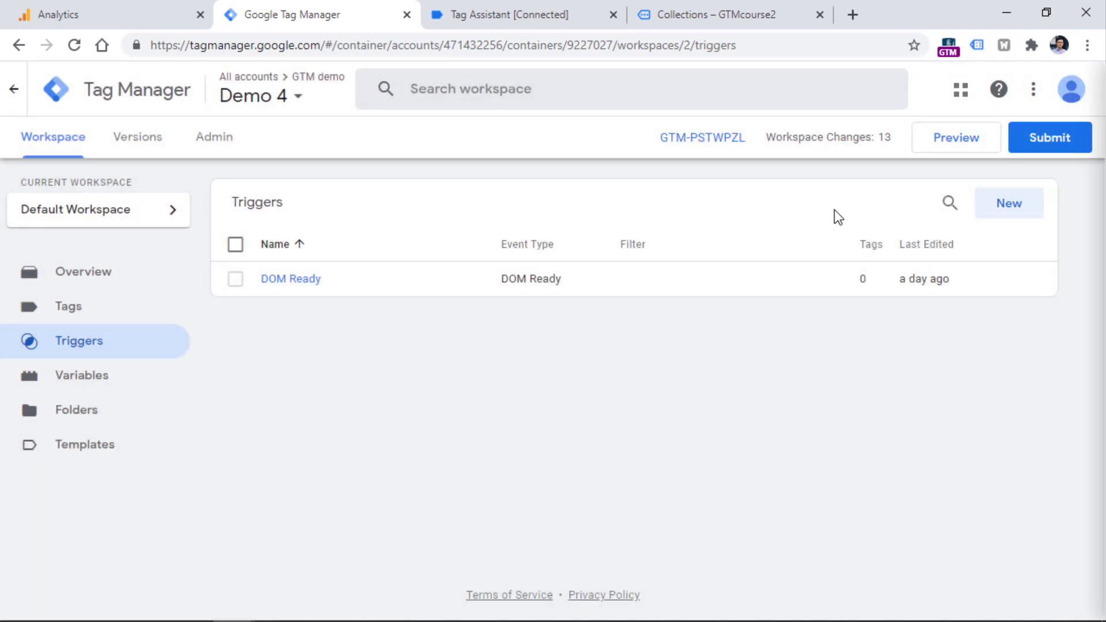
pyautogui.click(1015, 209)
pyautogui.click(516, 232)
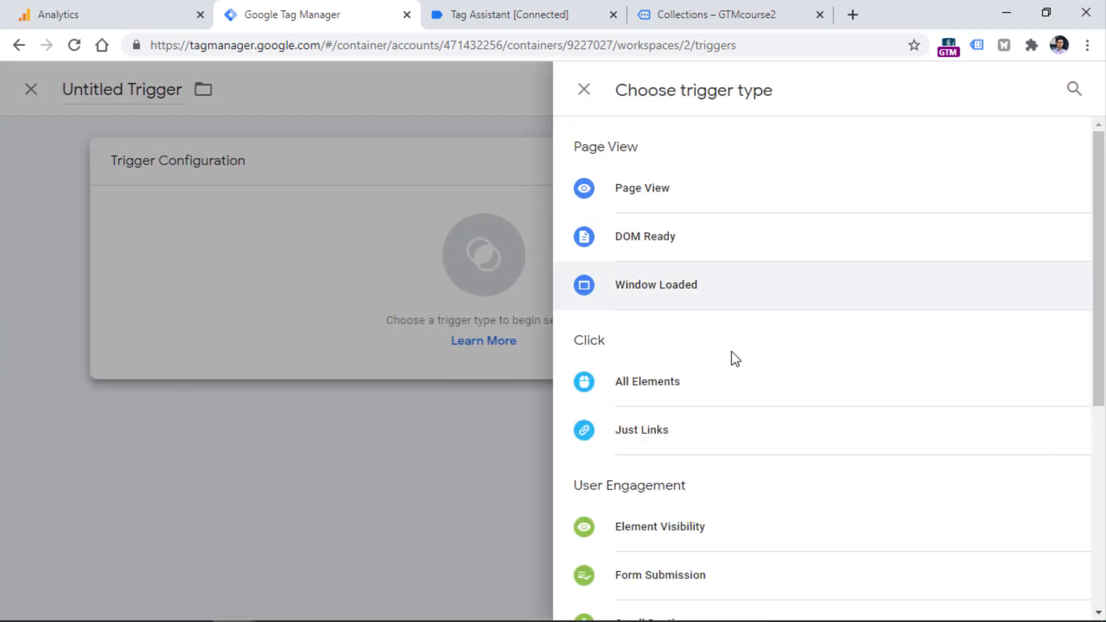
pyautogui.click(686, 424)
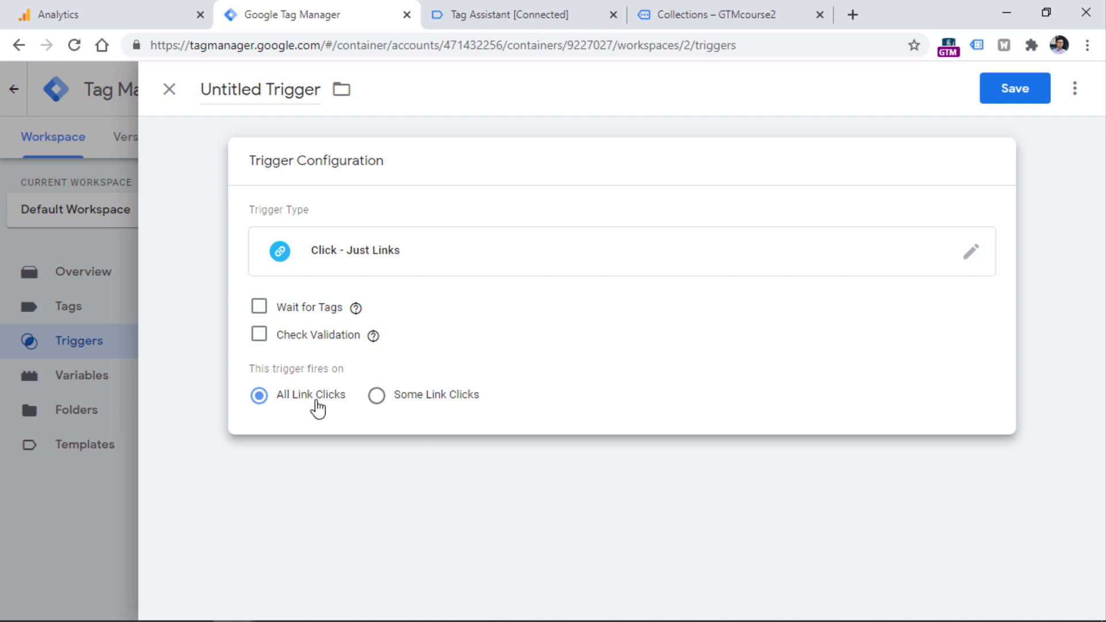
# Step: Name the new Just Links trigger "All link clicks", save it, and return to Google Tag Manager from Google Analytics
pyautogui.click(245, 98)
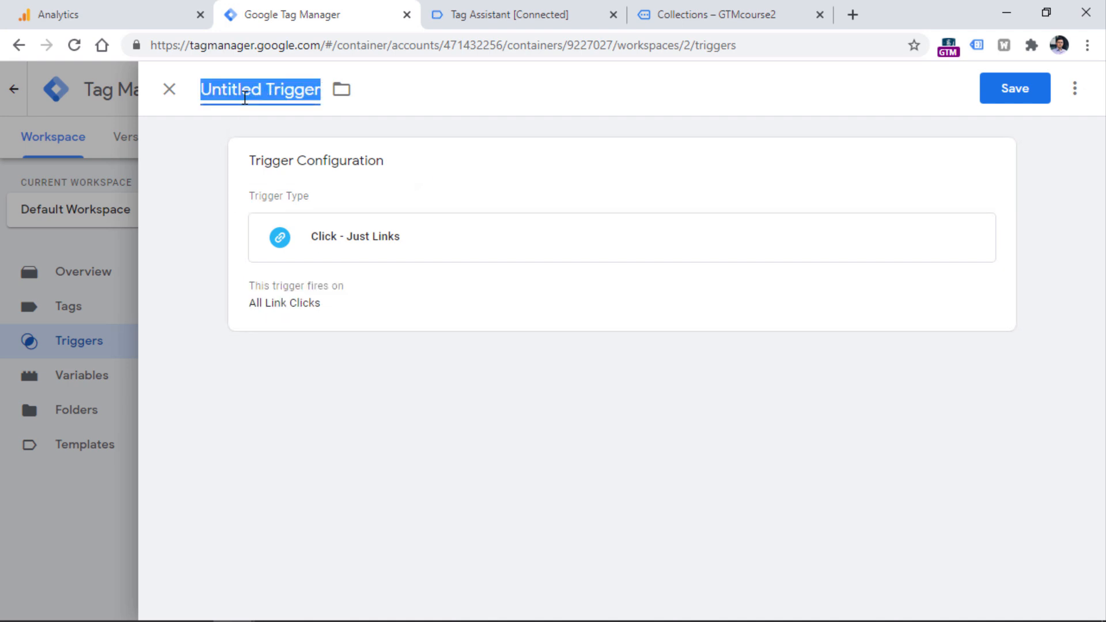
pyautogui.write('All link clicks')
pyautogui.press('Return')
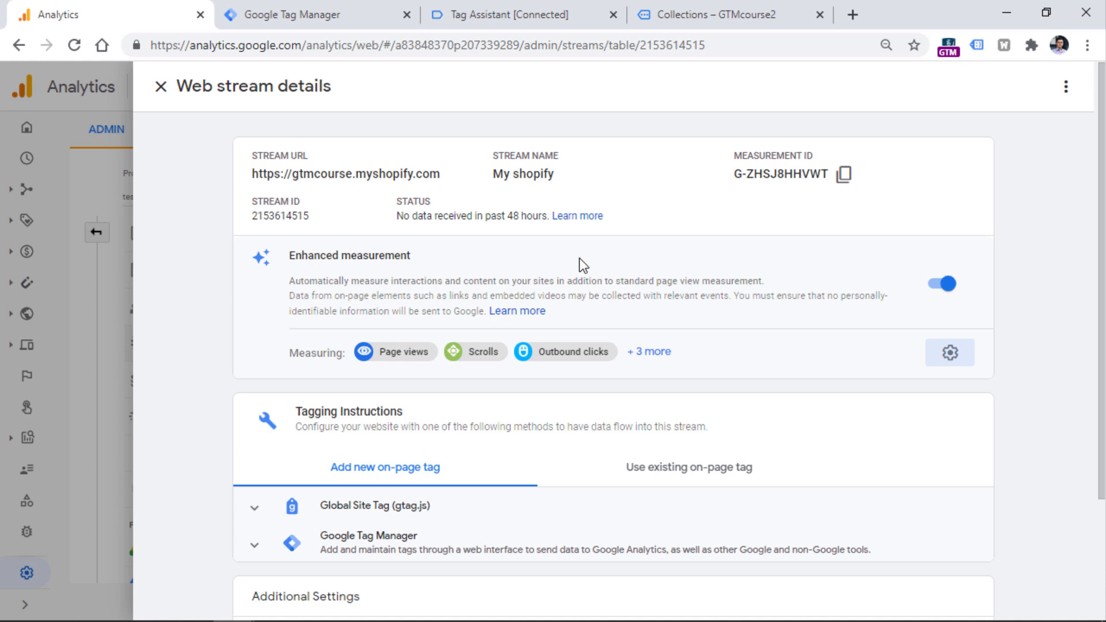
pyautogui.click(311, 15)
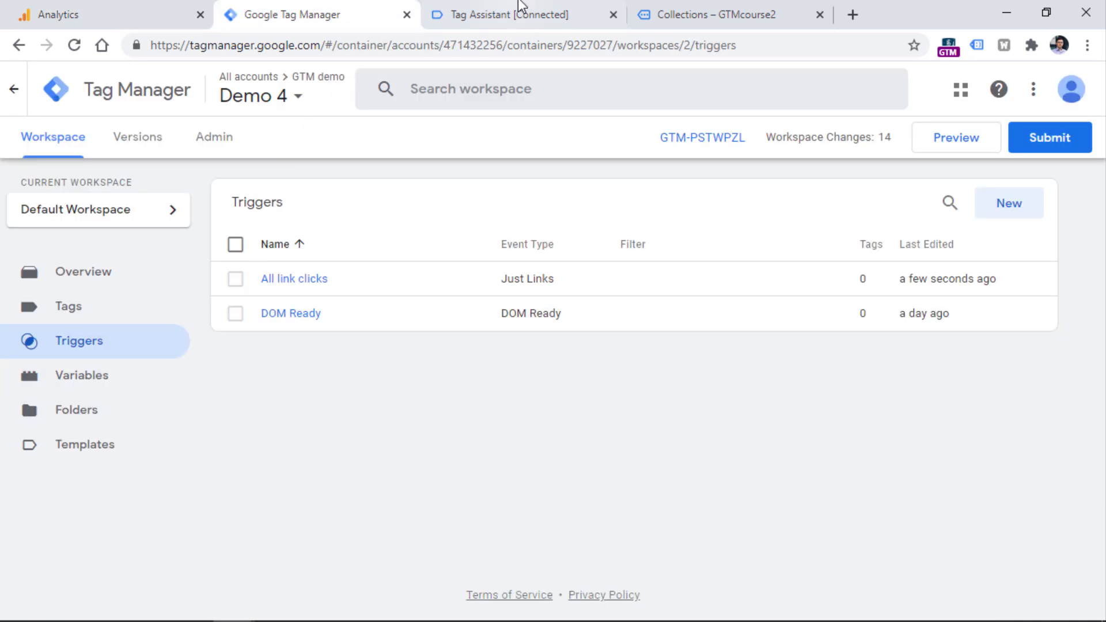
# Step: Switch to Tag Assistant and examine the variables of the Link Click event on the GTMcourse2 page
pyautogui.click(511, 12)
pyautogui.click(519, 398)
pyautogui.click(391, 389)
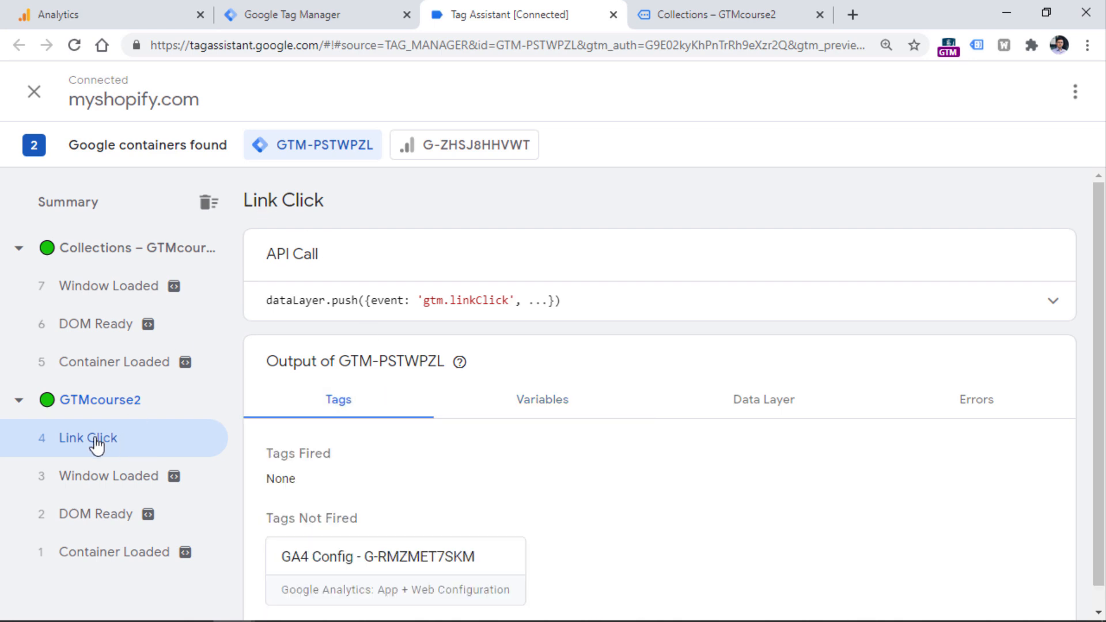
pyautogui.click(543, 412)
pyautogui.scroll(-1, 1087, 343)
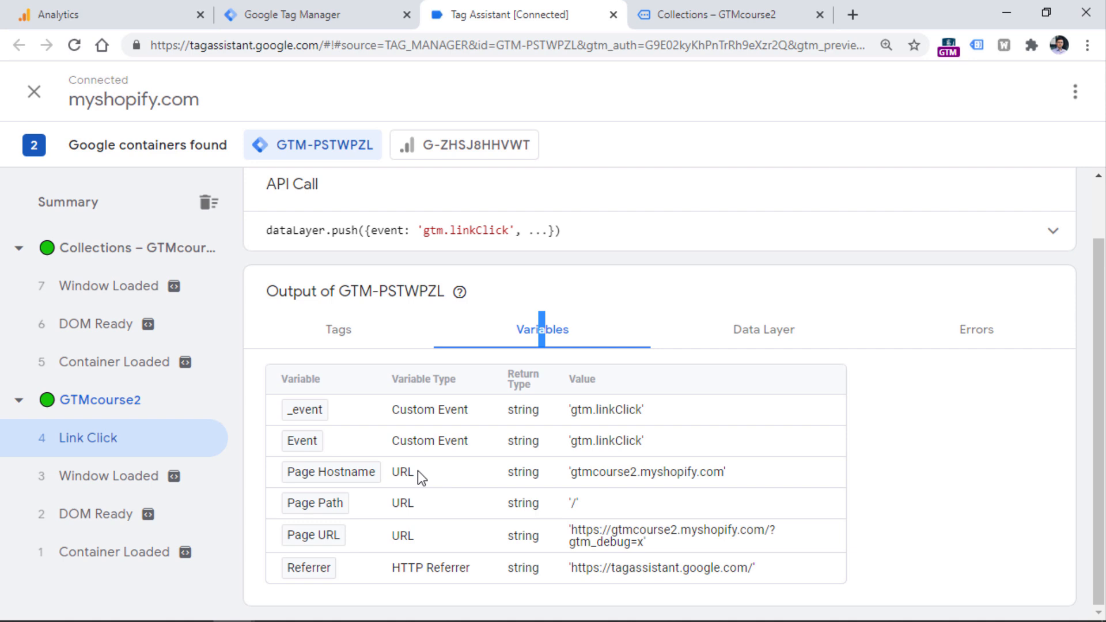
# Step: In Google Tag Manager, enable the built-in variables Click Element, Click Classes, Click ID, Click Target, Click URL and Click Text
pyautogui.click(310, 12)
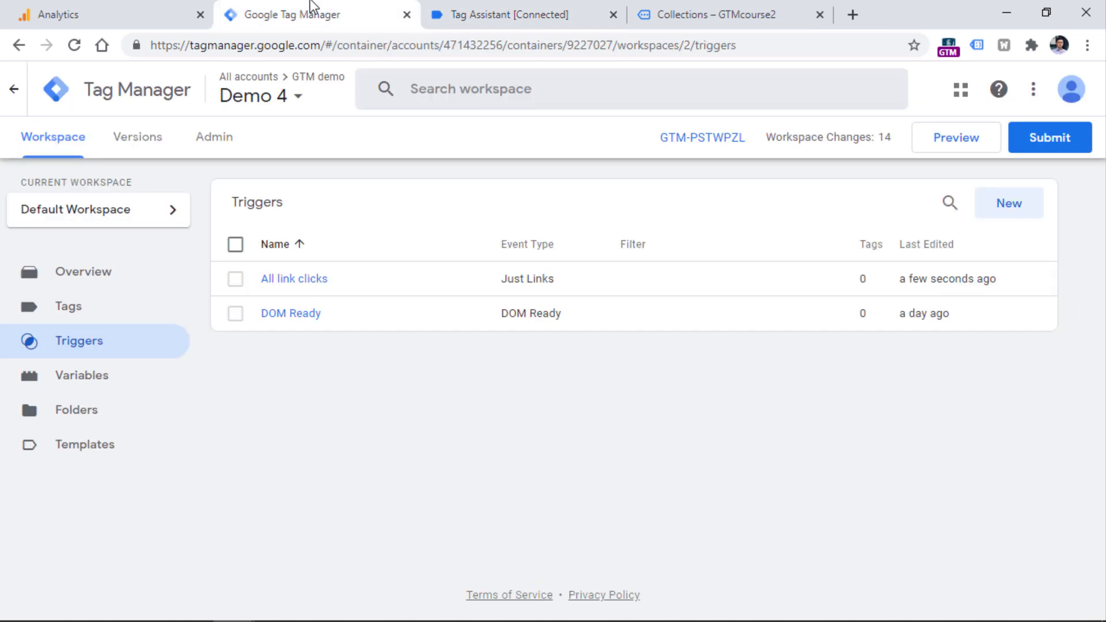
pyautogui.click(84, 376)
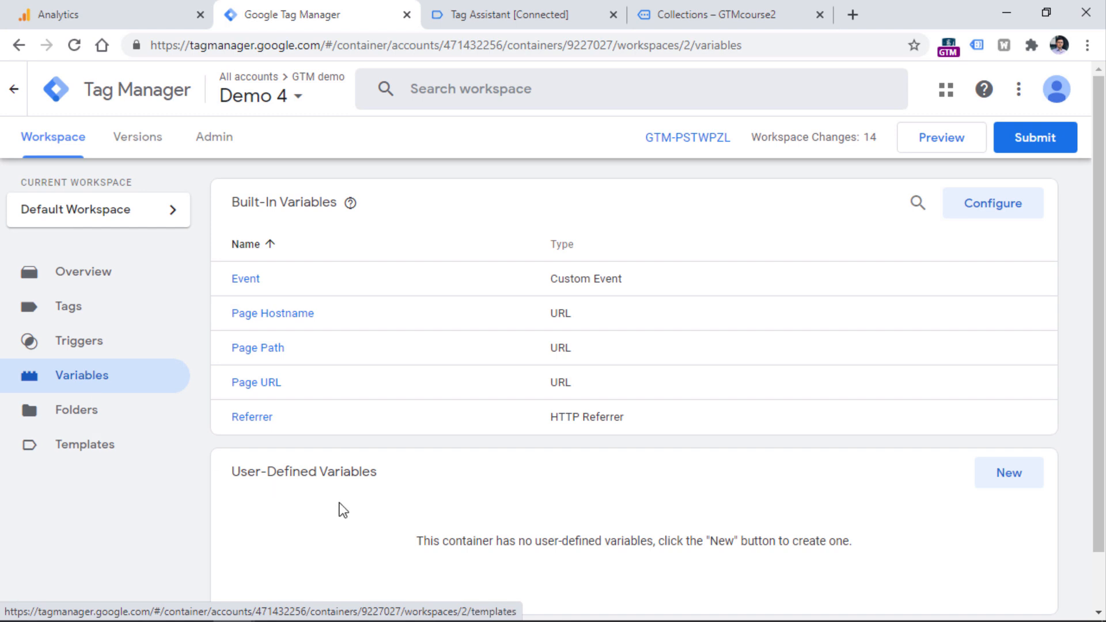
pyautogui.click(993, 203)
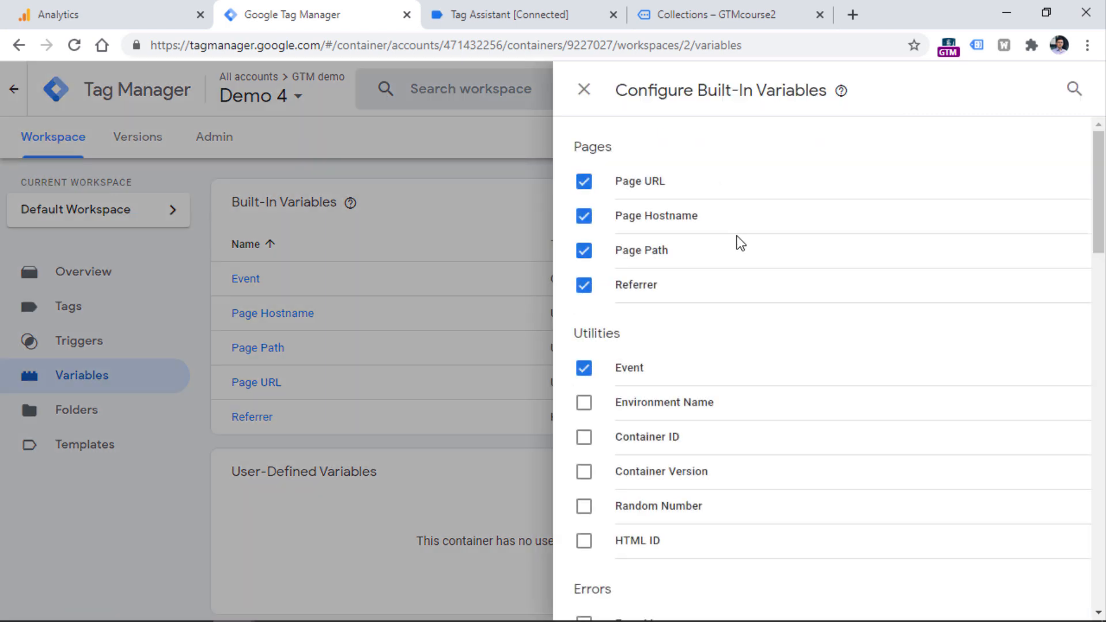
pyautogui.scroll(-10, 743, 219)
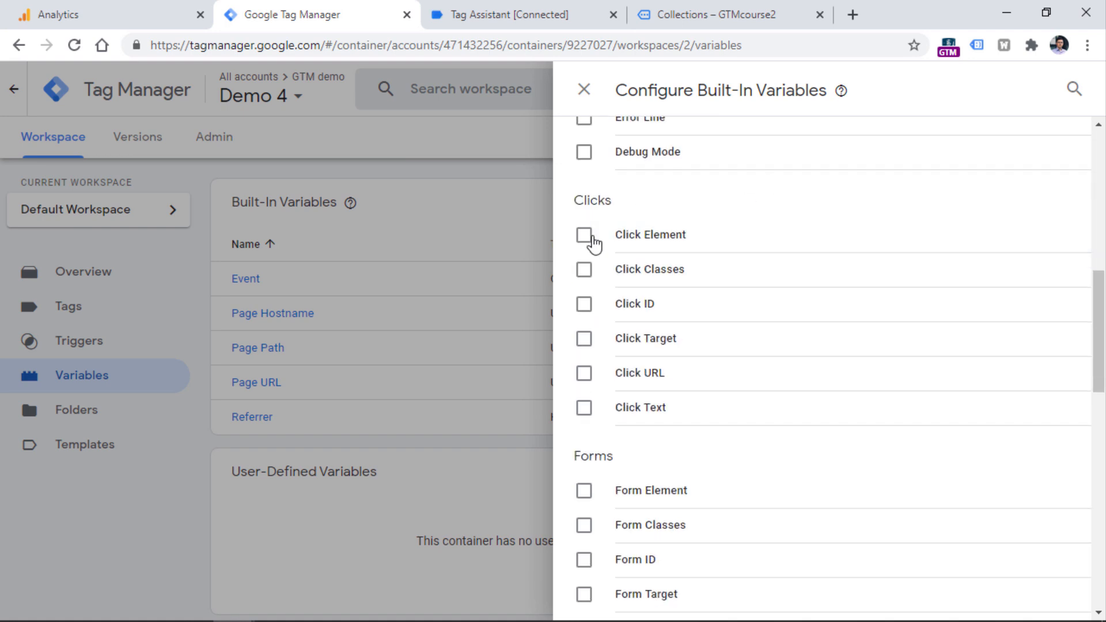
pyautogui.click(584, 235)
pyautogui.click(584, 270)
pyautogui.click(584, 304)
pyautogui.click(584, 338)
pyautogui.click(584, 373)
pyautogui.click(584, 408)
pyautogui.click(584, 89)
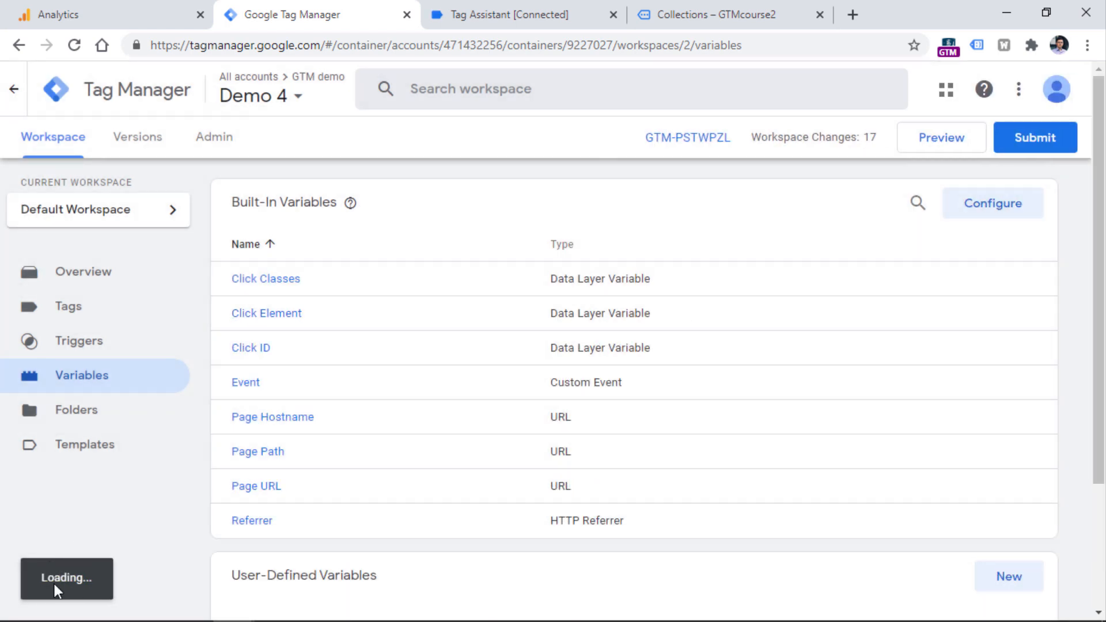
# Step: Restart preview mode, follow the Big Homepage Call-to-Action link on the site, and continue to the connected Tag Assistant session
pyautogui.click(946, 137)
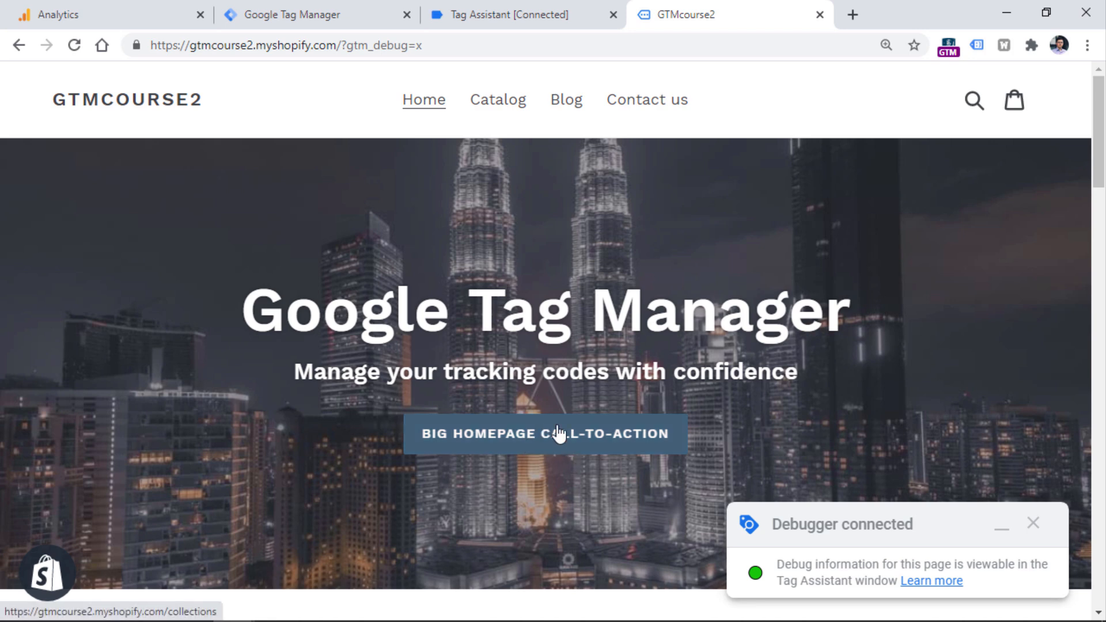
pyautogui.click(540, 448)
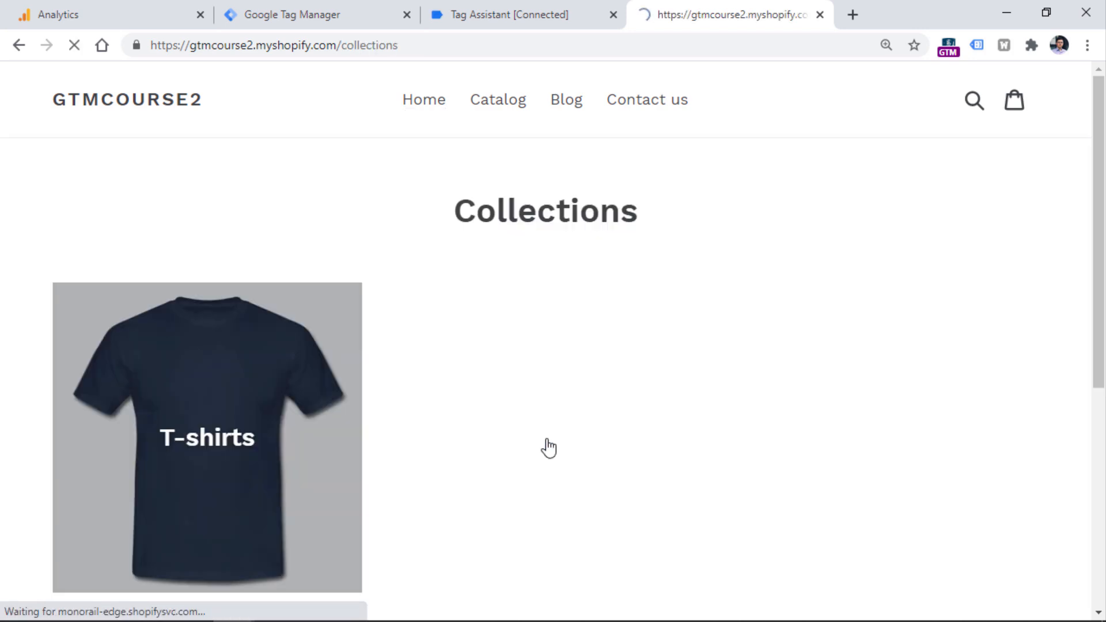
pyautogui.click(509, 12)
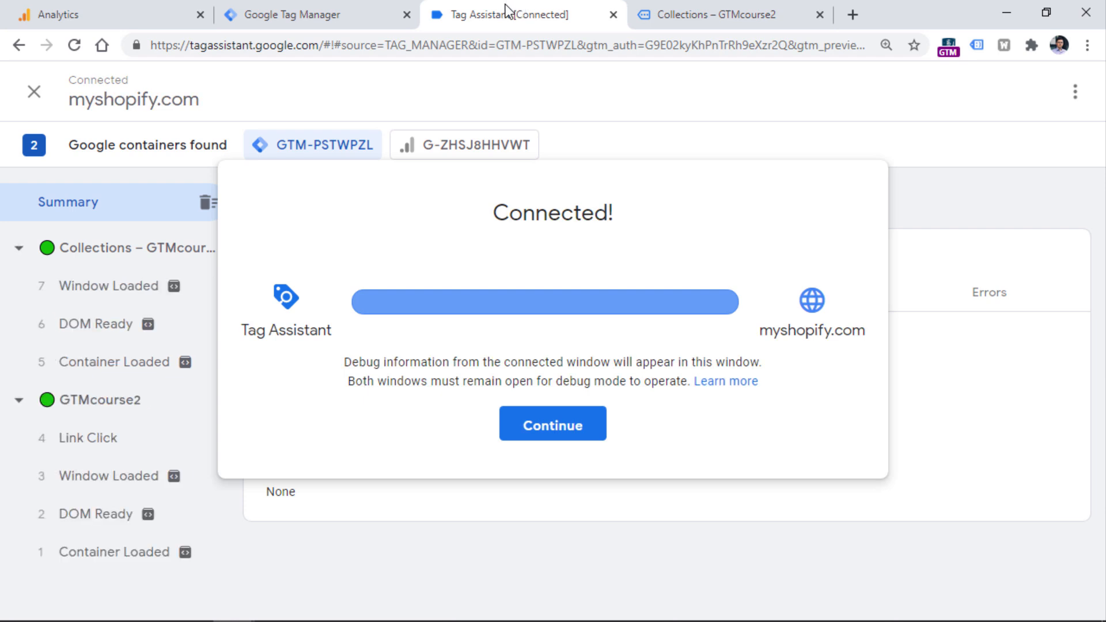
pyautogui.click(531, 425)
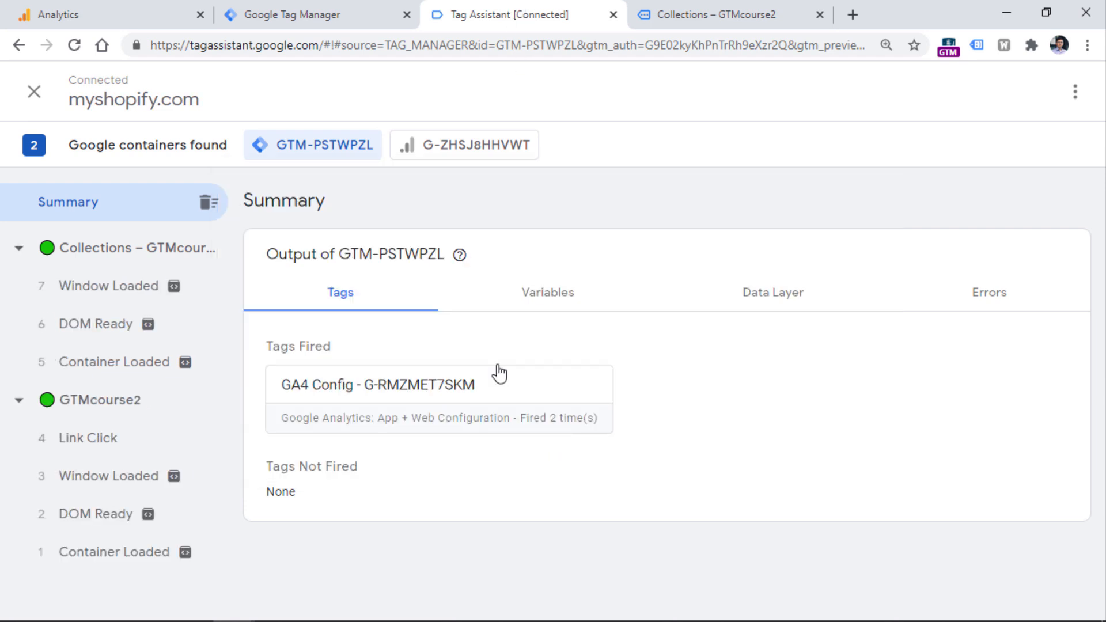
# Step: Examine the Link Click event's variables, checking the Click Text and Click URL values
pyautogui.click(120, 441)
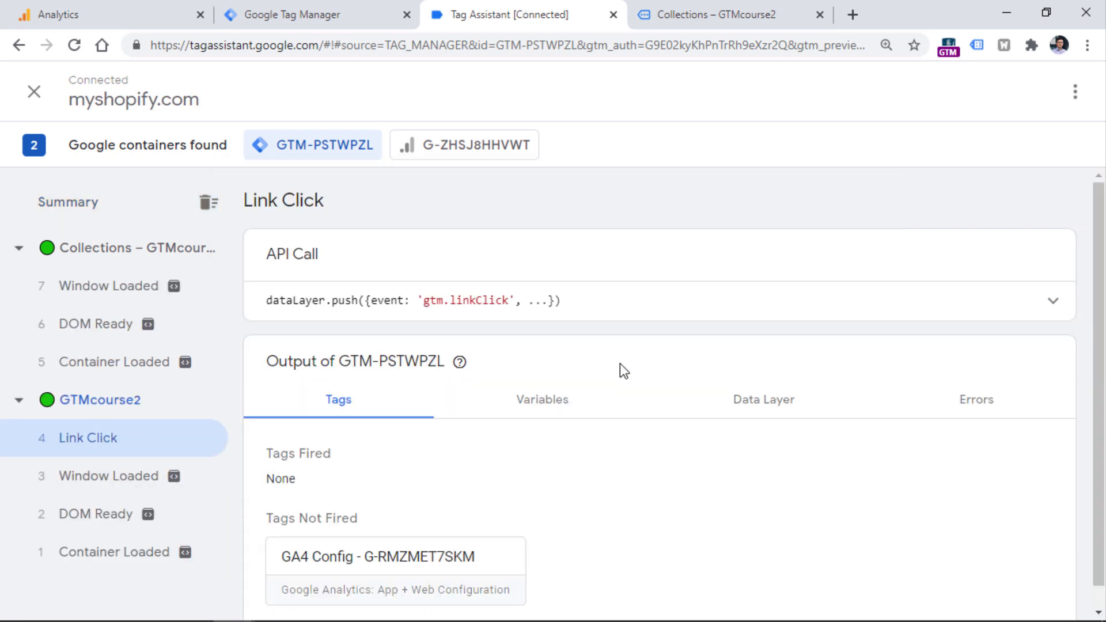
pyautogui.click(544, 403)
pyautogui.moveTo(1097, 222); pyautogui.dragTo(1097, 386)
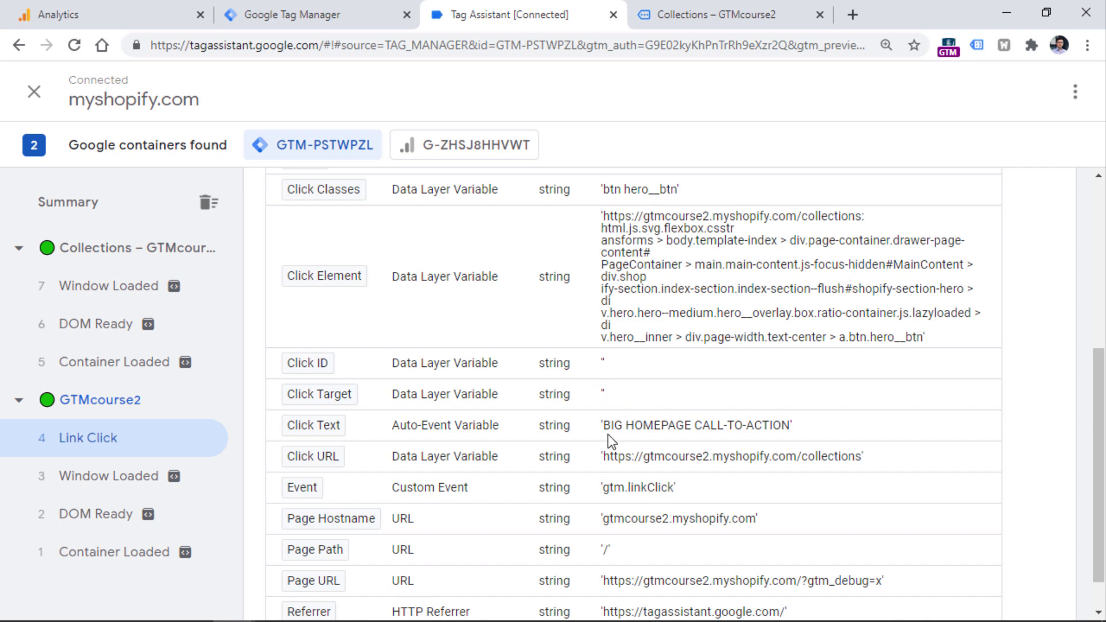
pyautogui.moveTo(603, 425); pyautogui.dragTo(758, 427)
pyautogui.click(605, 459)
pyautogui.scroll(5, 374, 312)
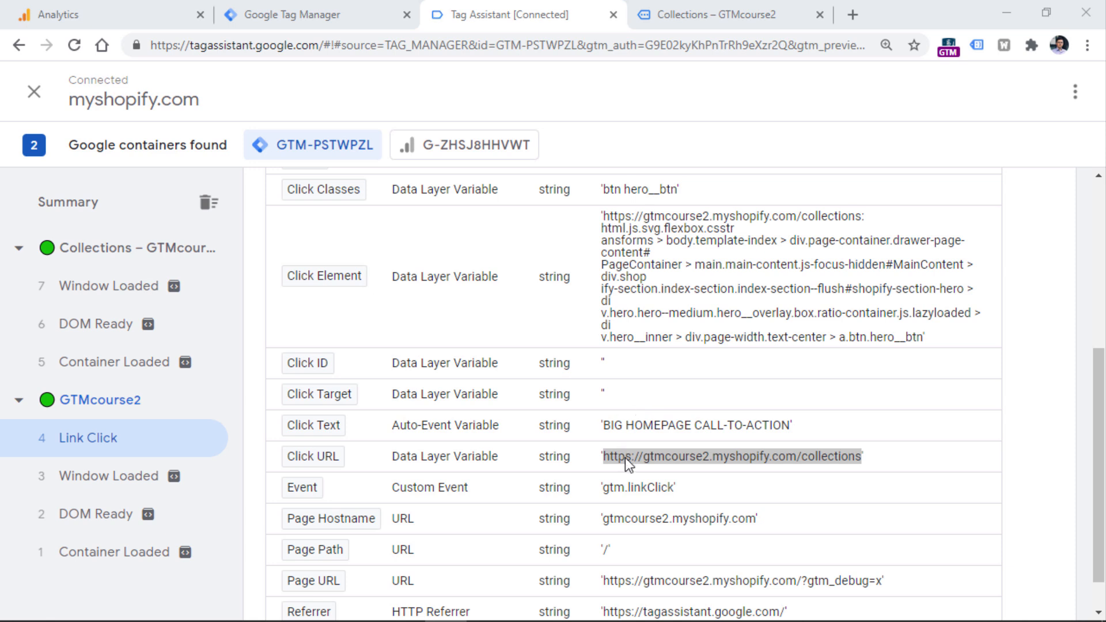
# Step: Switch to Google Tag Manager and look at the All link clicks trigger in the trigger list
pyautogui.click(326, 15)
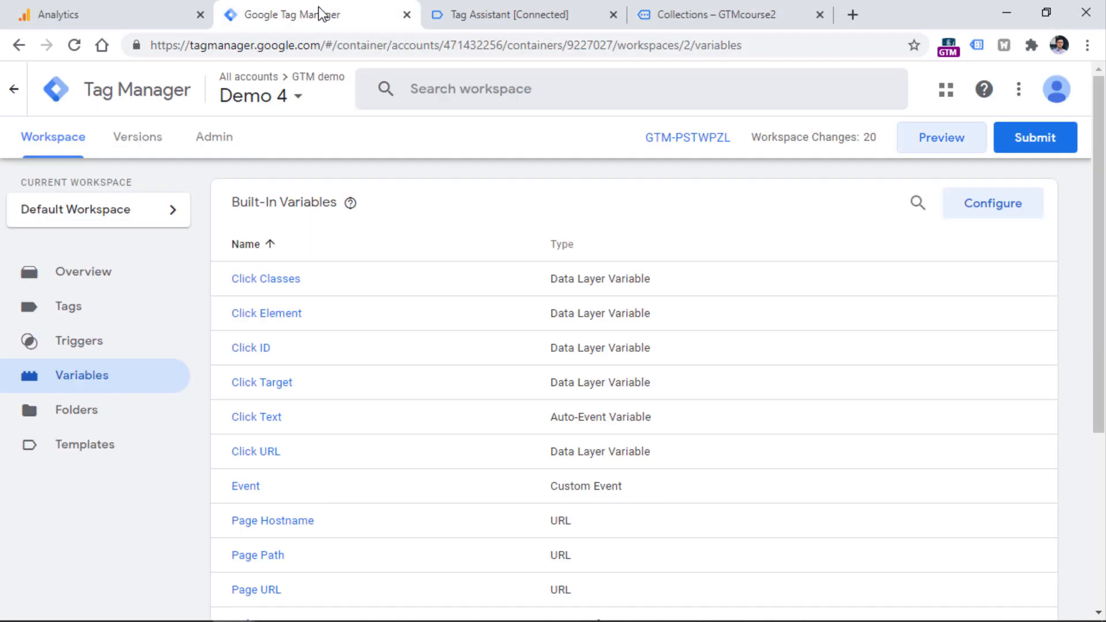
pyautogui.click(78, 348)
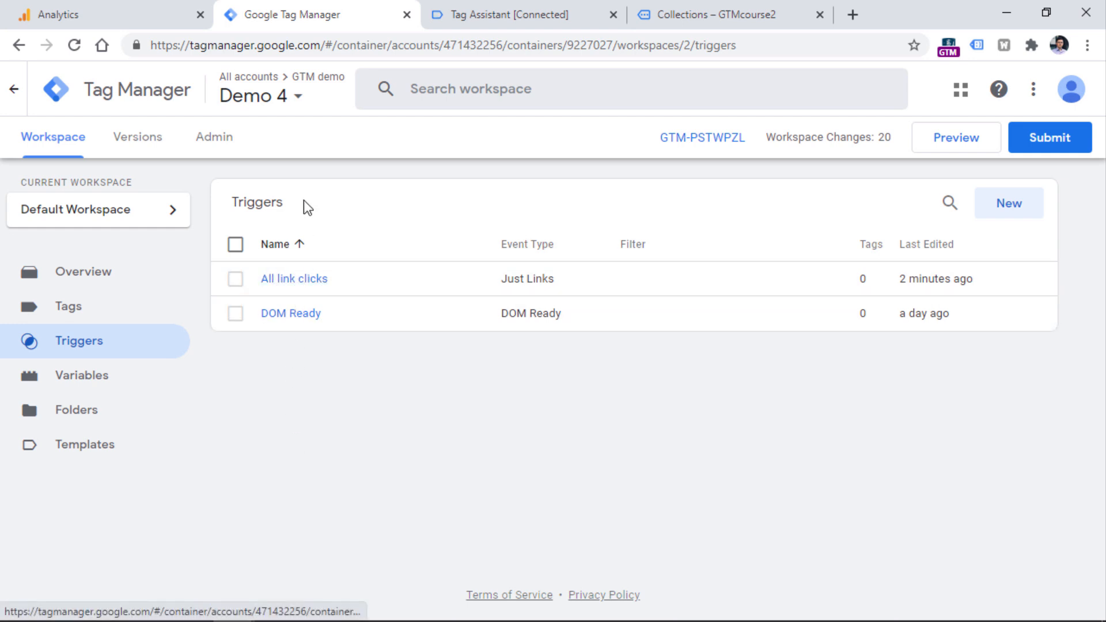
pyautogui.click(291, 279)
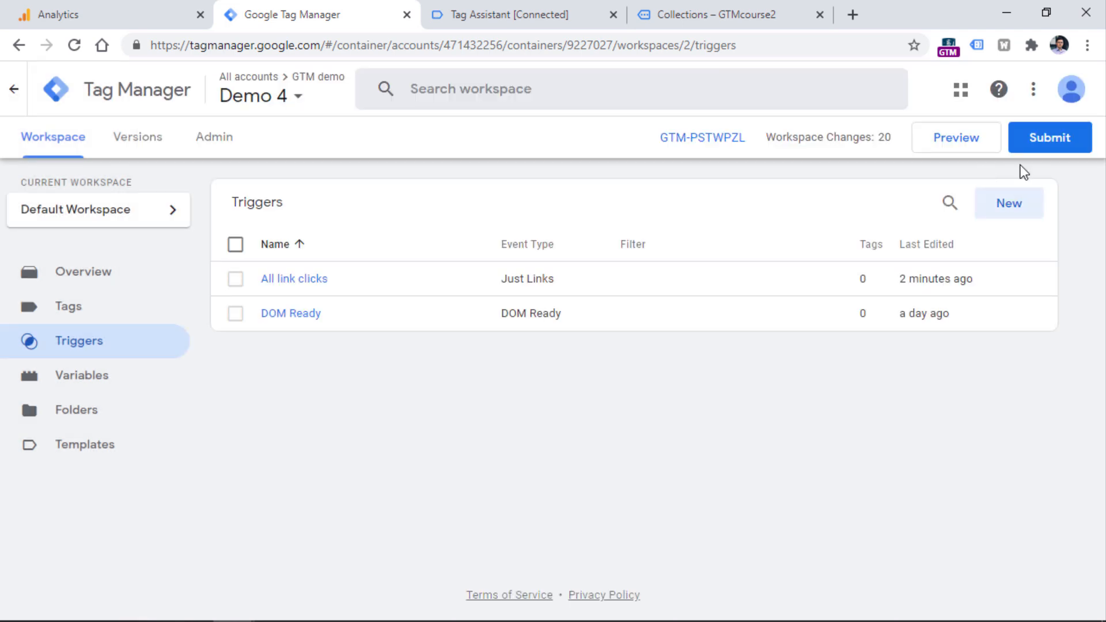
pyautogui.click(1017, 210)
pyautogui.click(454, 243)
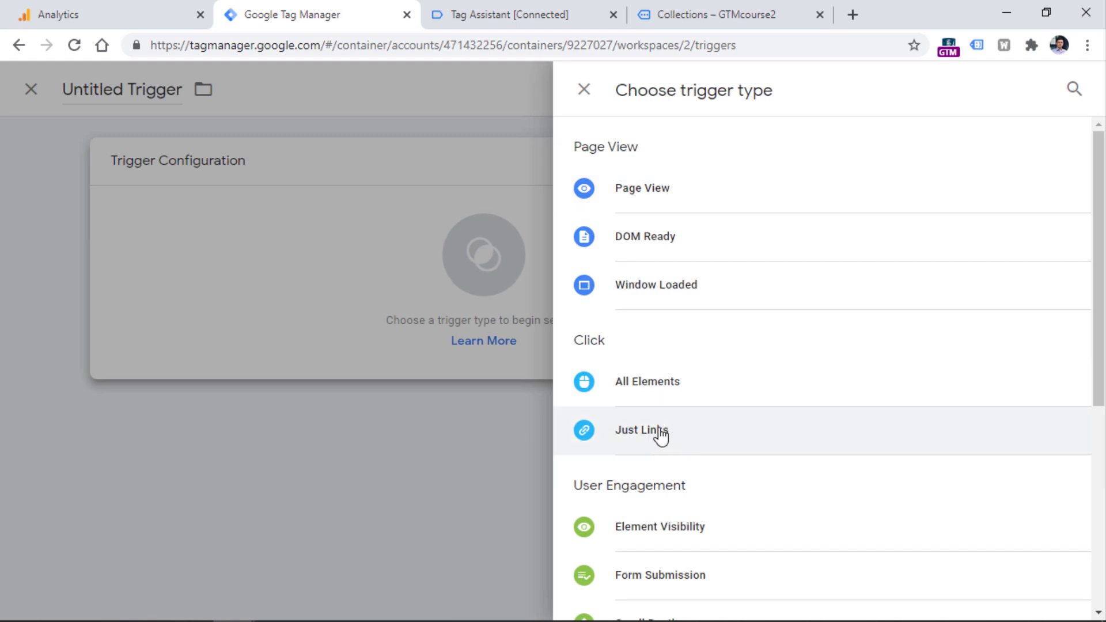
pyautogui.click(47, 123)
pyautogui.click(170, 89)
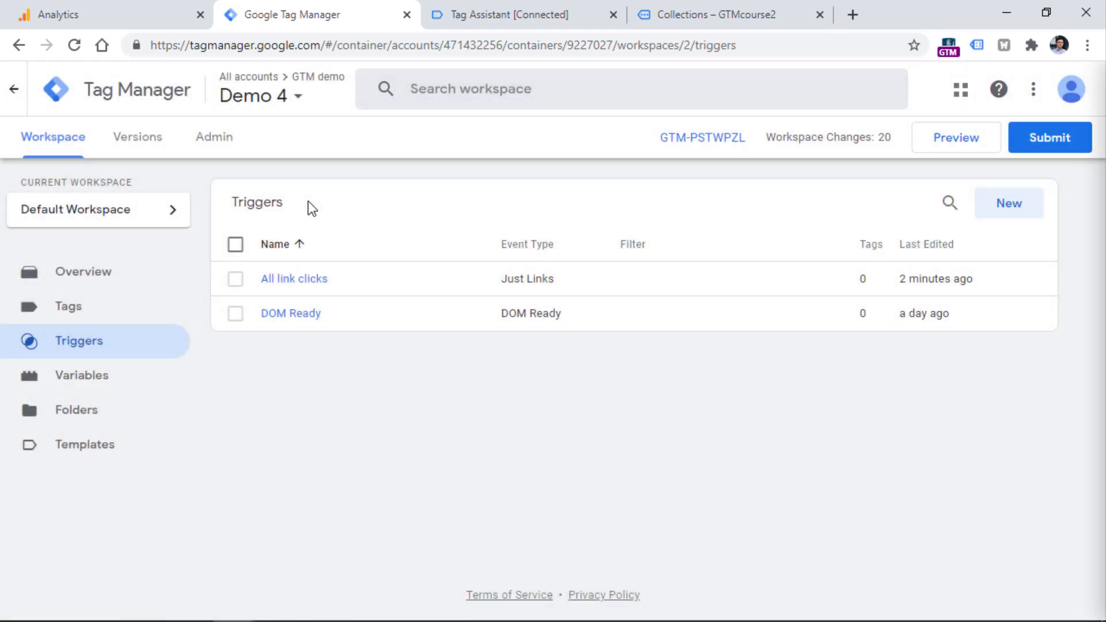
# Step: Edit the All link clicks trigger so that it fires on Some Link Clicks
pyautogui.click(292, 281)
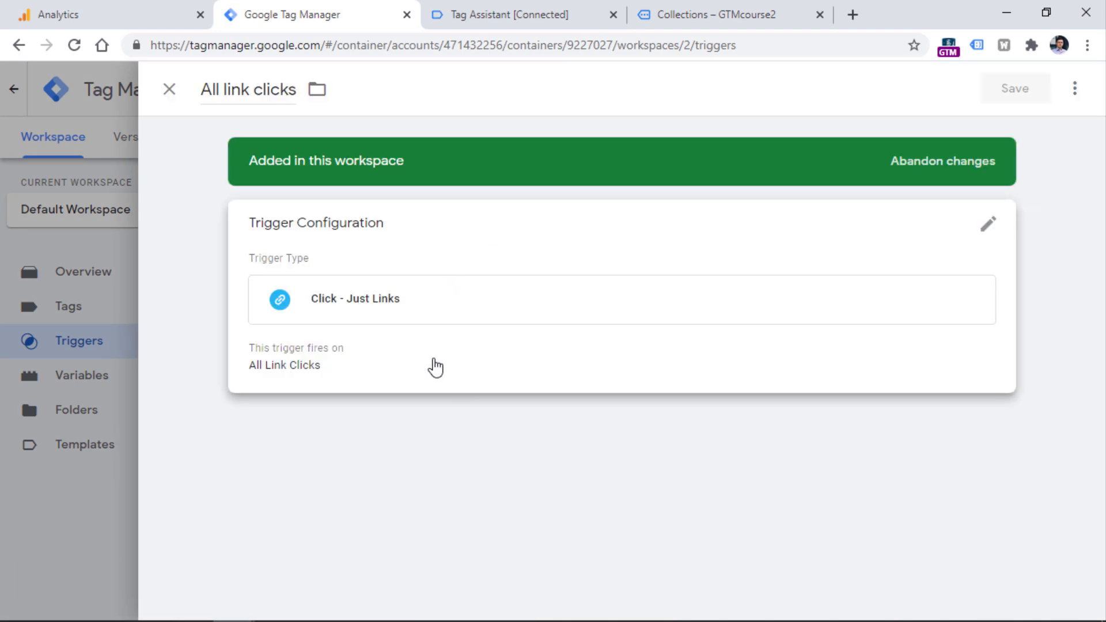
pyautogui.click(432, 365)
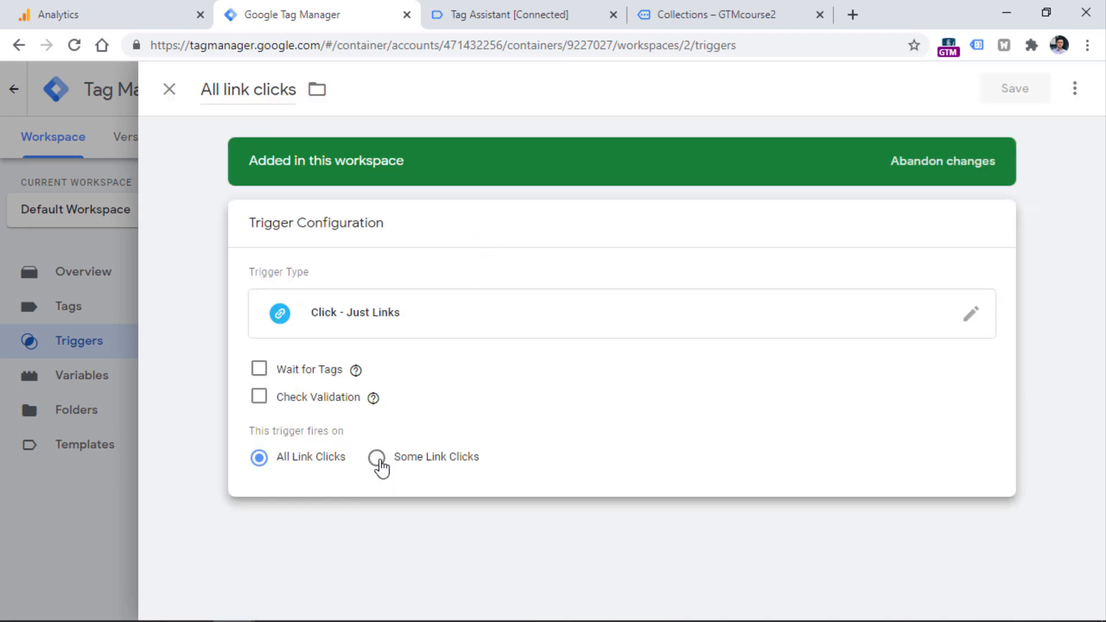
pyautogui.click(378, 459)
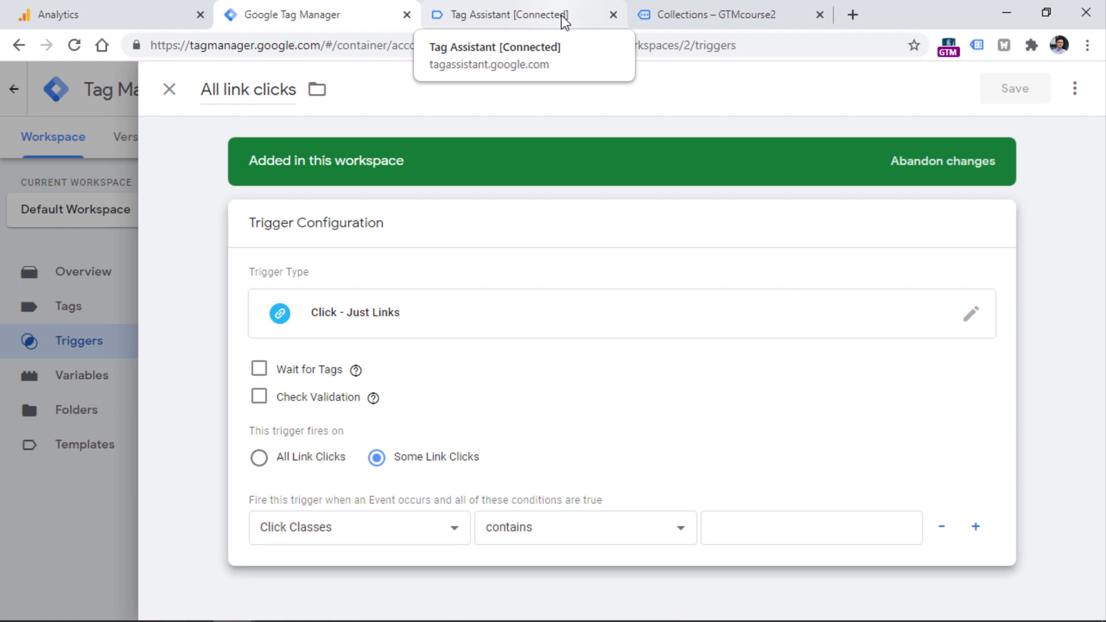
# Step: Look at the Collections page and review the Link Click event's click variables in Tag Assistant, including Click Text
pyautogui.click(705, 16)
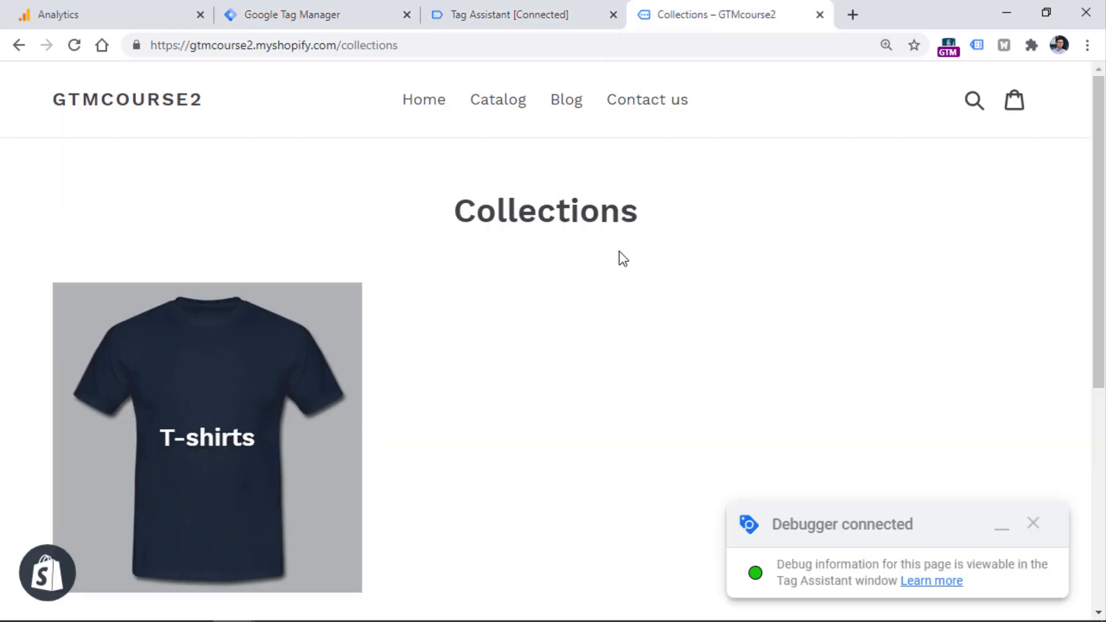
pyautogui.click(503, 17)
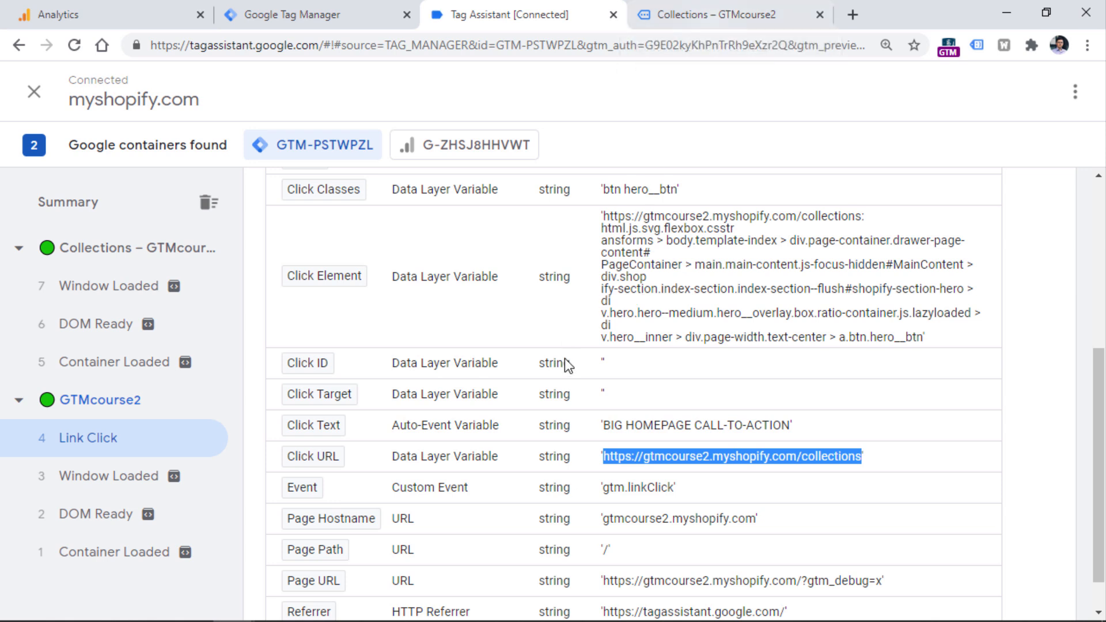
pyautogui.scroll(1, 1099, 406)
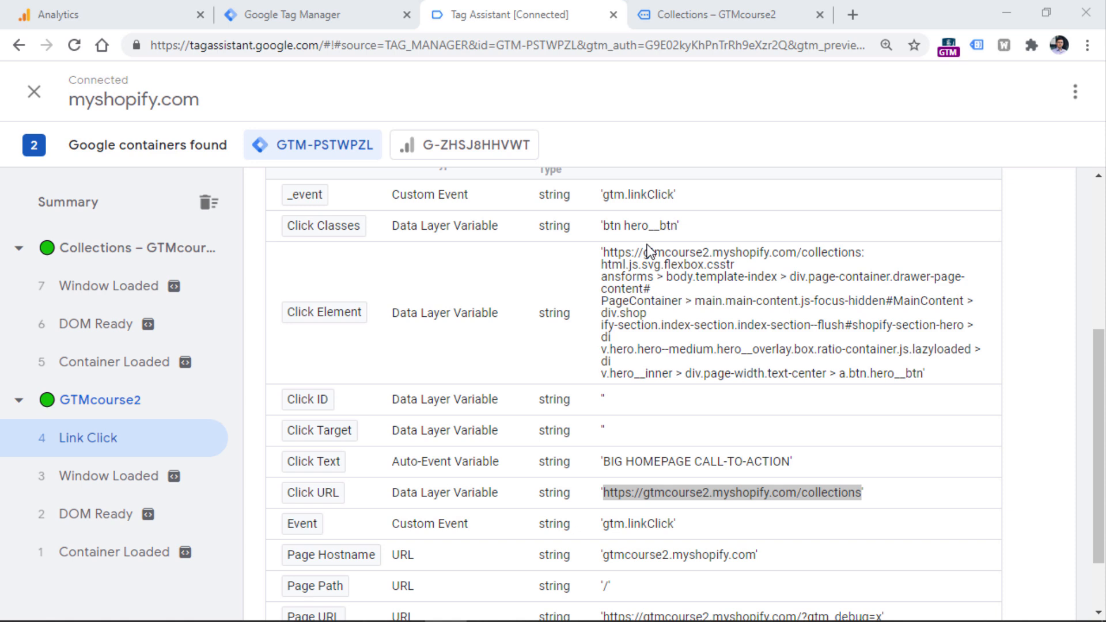
pyautogui.moveTo(603, 462); pyautogui.dragTo(791, 468)
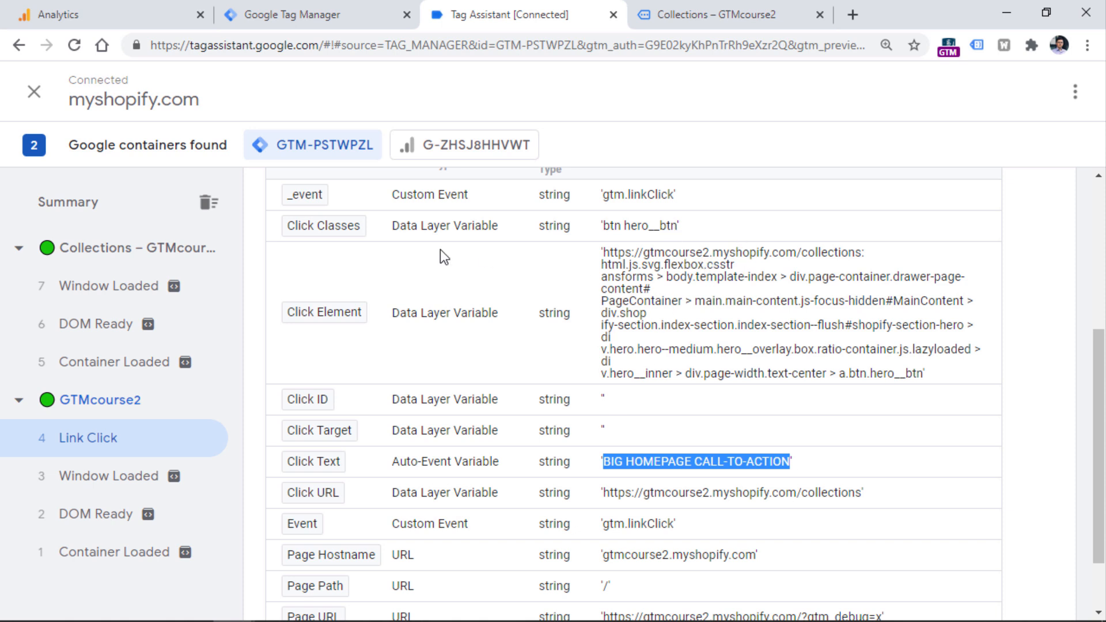
# Step: Select the hero__btn class in the Click Classes value of the Link Click event
pyautogui.click(625, 230)
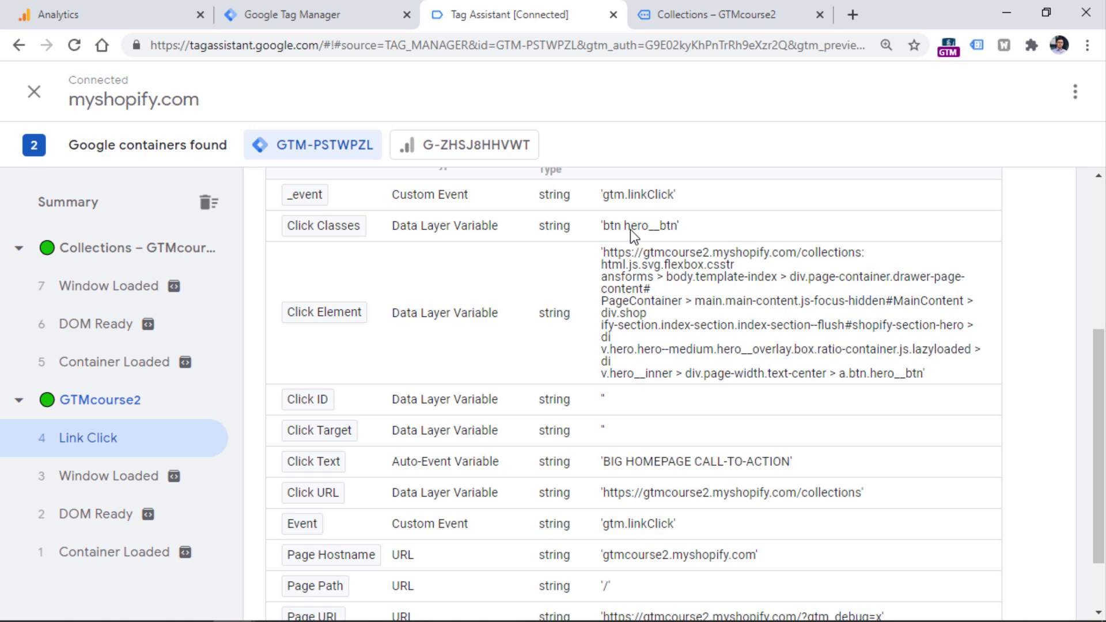
pyautogui.moveTo(651, 236); pyautogui.dragTo(678, 230)
pyautogui.click(652, 232)
pyautogui.click(661, 230)
pyautogui.click(676, 230)
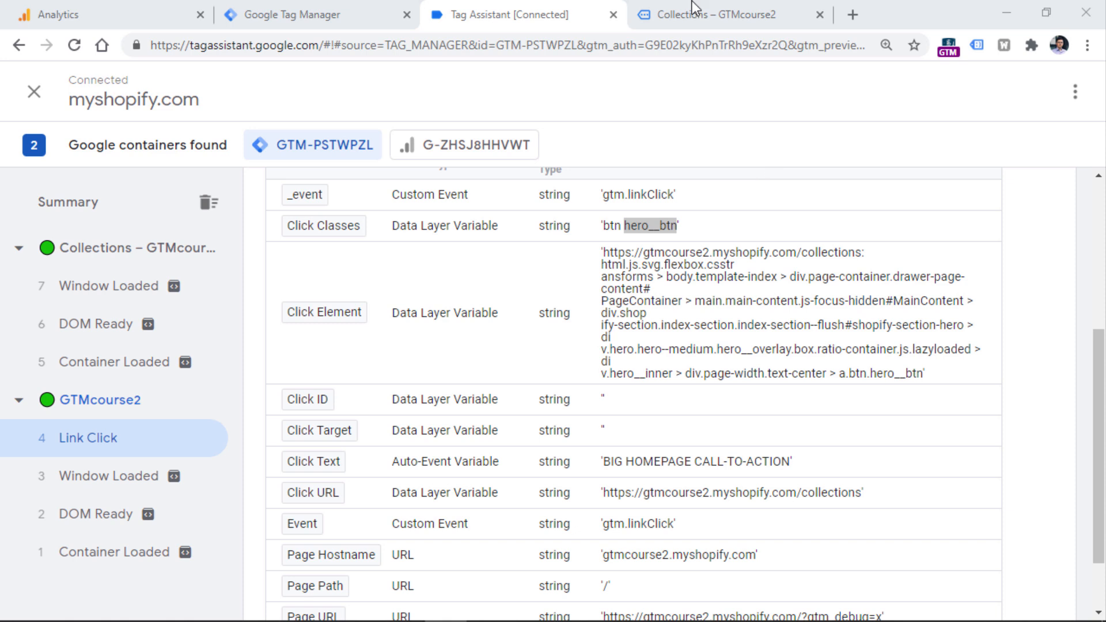
pyautogui.click(651, 240)
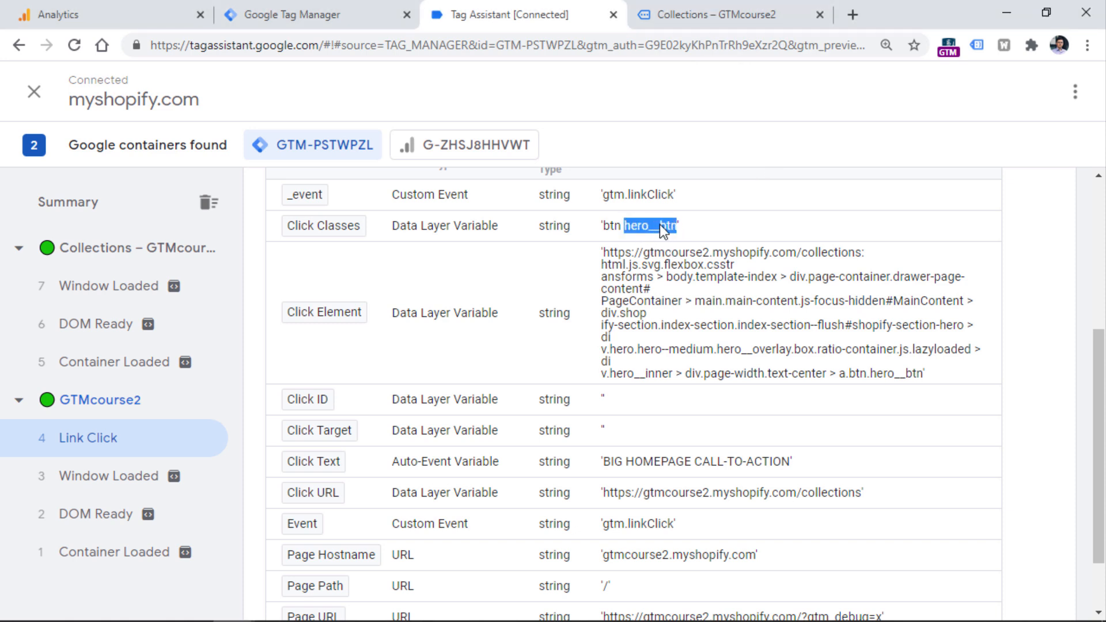
# Step: Return the store site to its homepage, and copy the hero__btn class from the Click Classes value in Tag Assistant
pyautogui.click(715, 13)
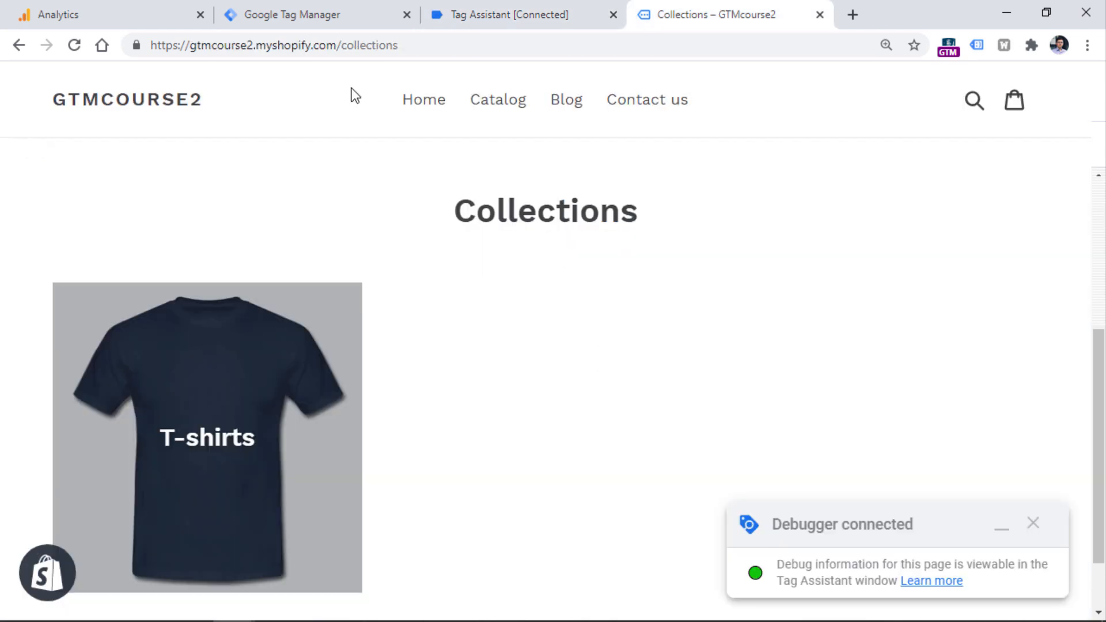
pyautogui.click(20, 44)
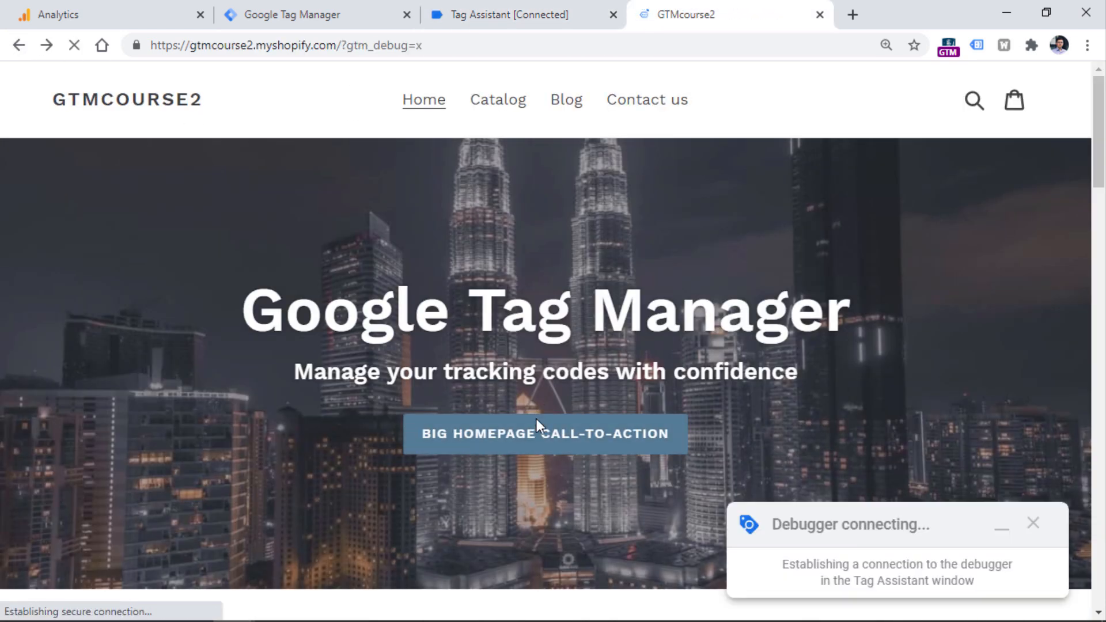
pyautogui.click(480, 8)
pyautogui.rightClick(631, 225)
pyautogui.rightClick(648, 225)
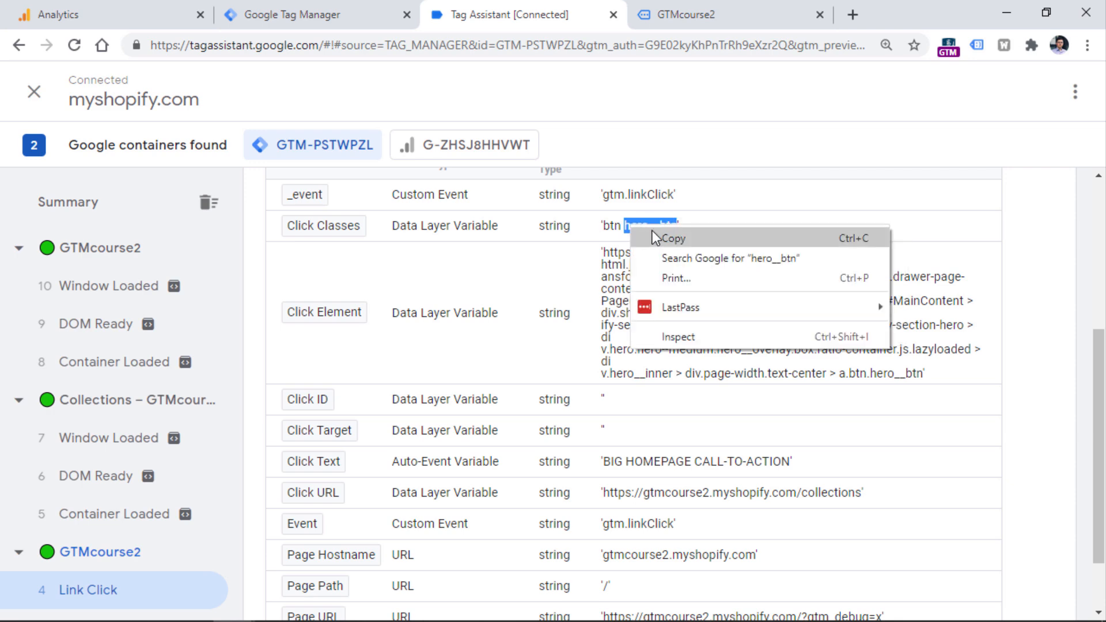
pyautogui.click(655, 233)
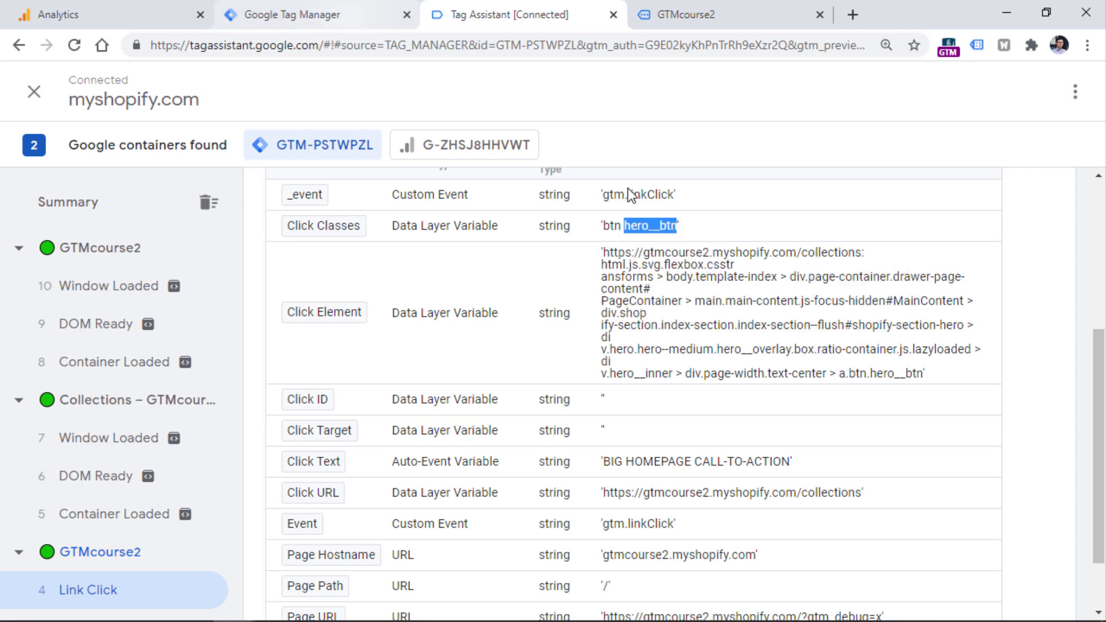
# Step: Switch to Google Tag Manager and set the trigger condition to Click Classes contains hero__btn
pyautogui.click(248, 15)
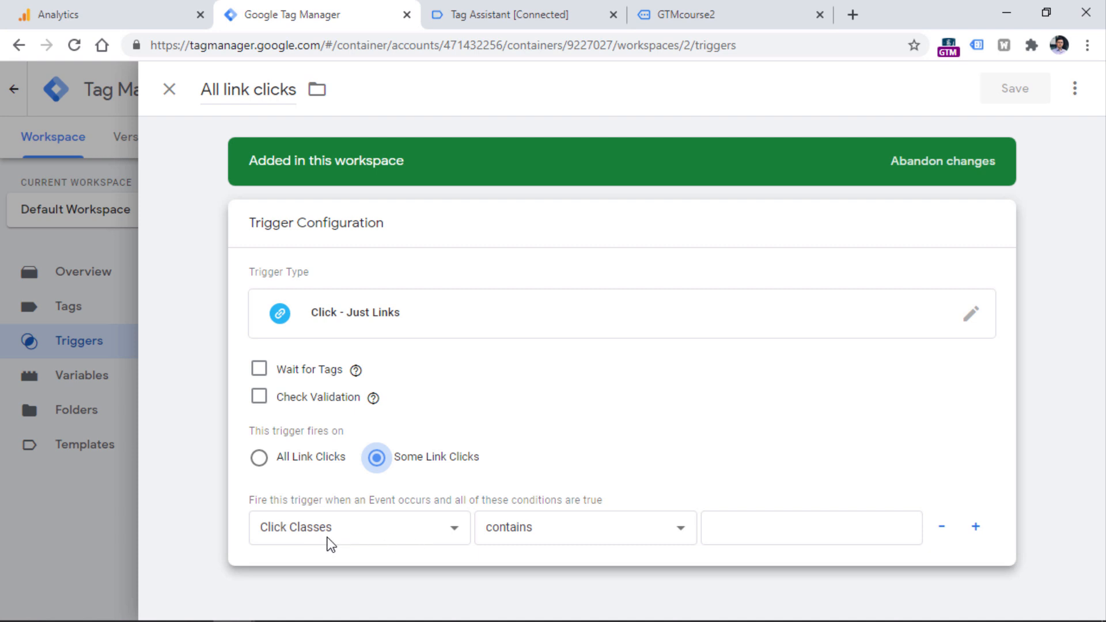
pyautogui.click(760, 527)
pyautogui.write('hero__btn')
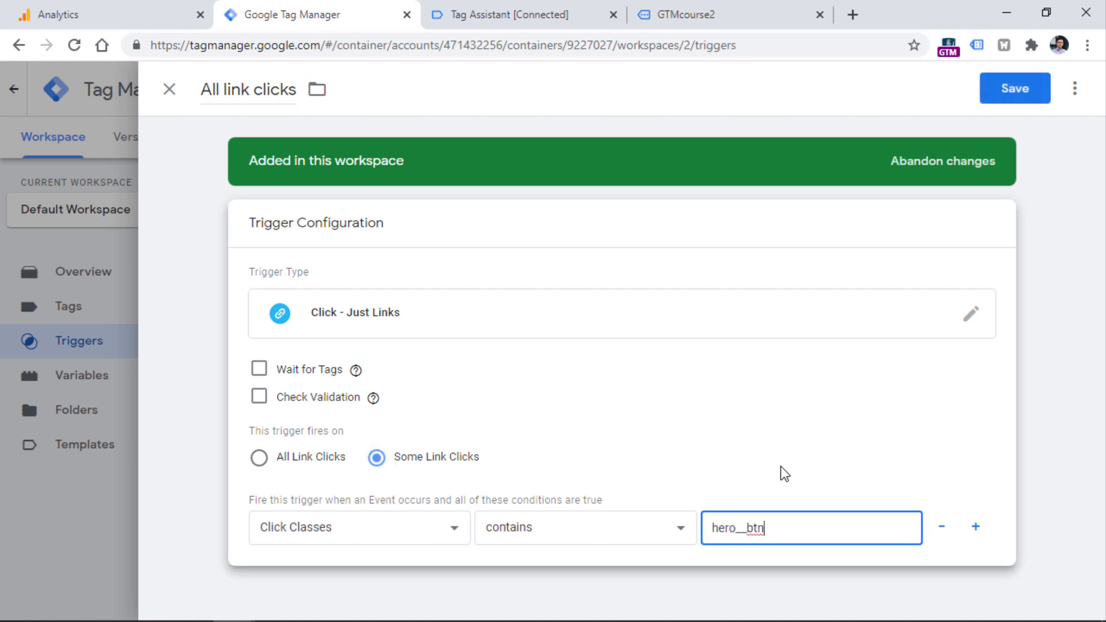
# Step: Rename the All link clicks trigger to "Link click - hero__btn" and save it
pyautogui.tripleClick(264, 87)
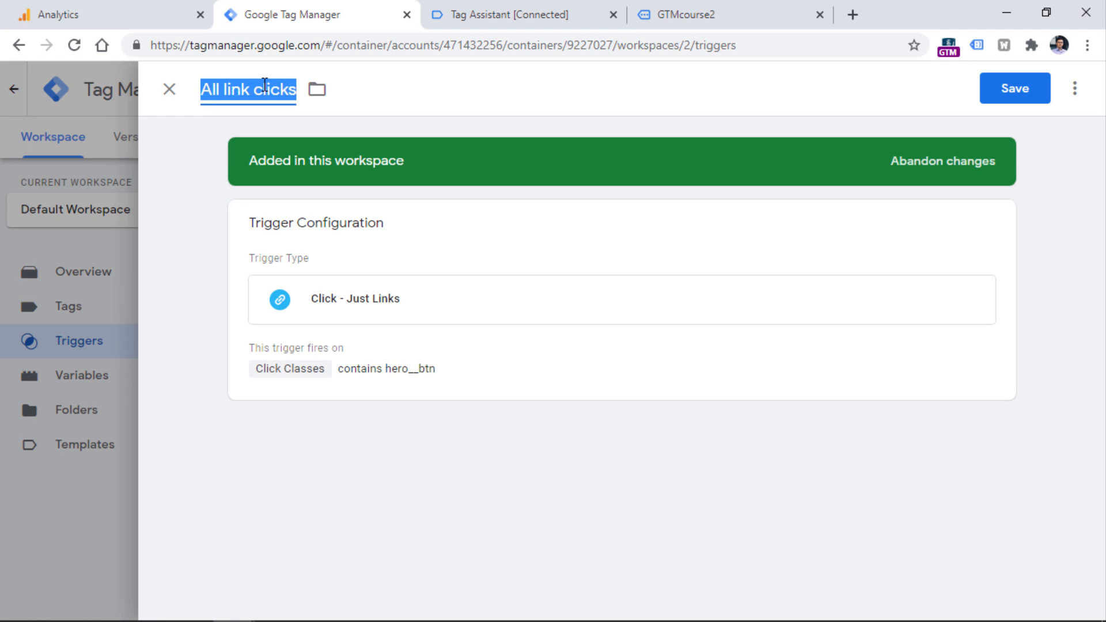
pyautogui.write('Link click - hero__btn')
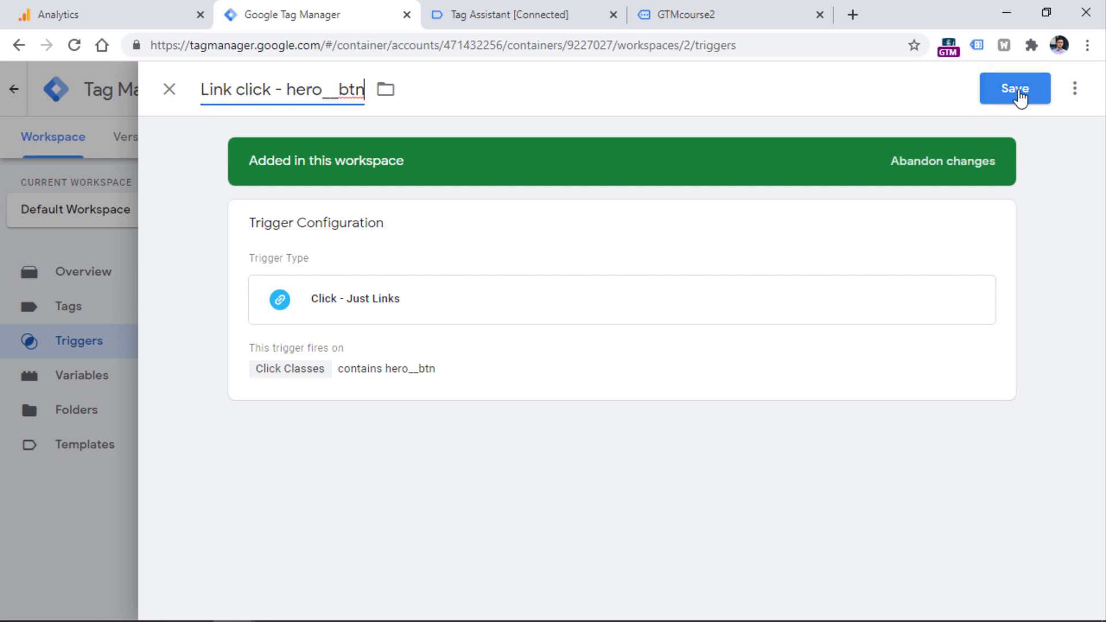
pyautogui.click(1022, 91)
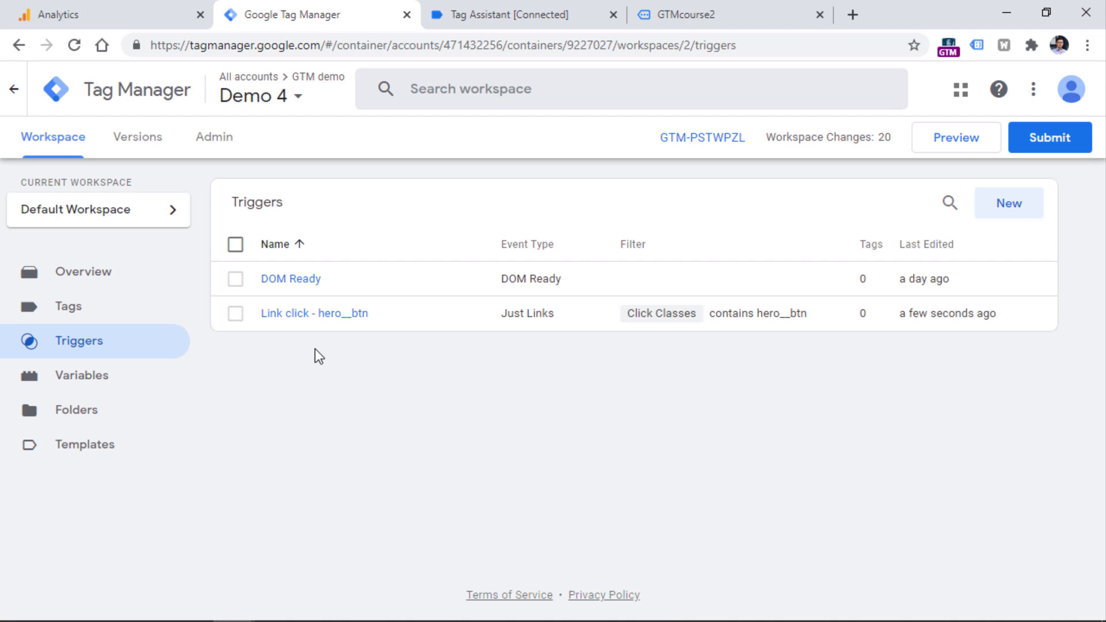
# Step: Create a new tag with the Google Analytics: GA4 Event tag type
pyautogui.click(74, 312)
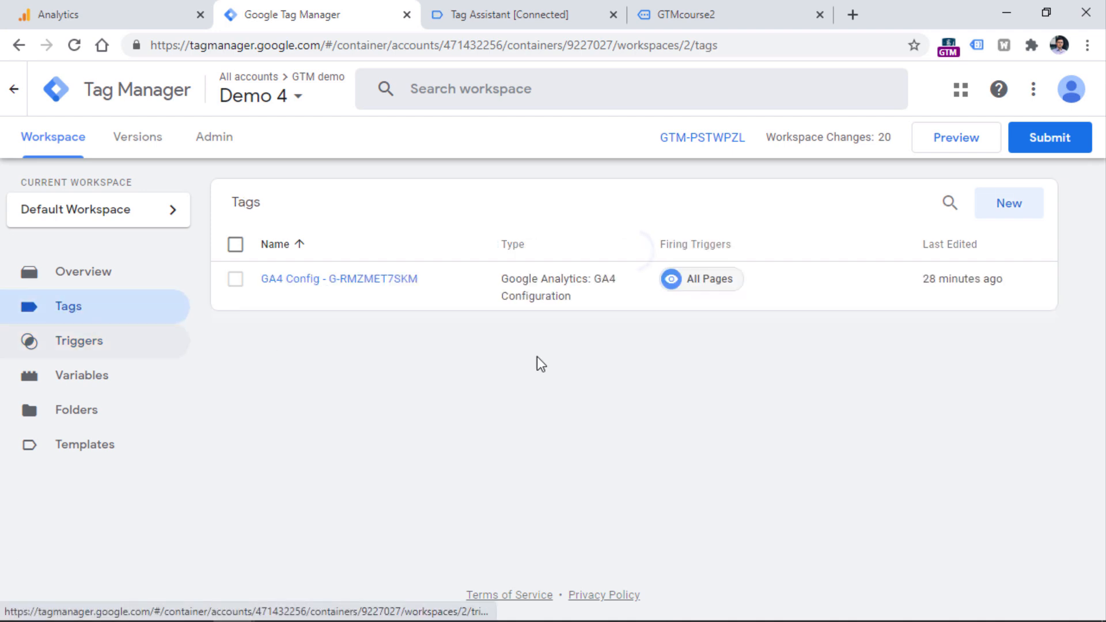
pyautogui.click(995, 206)
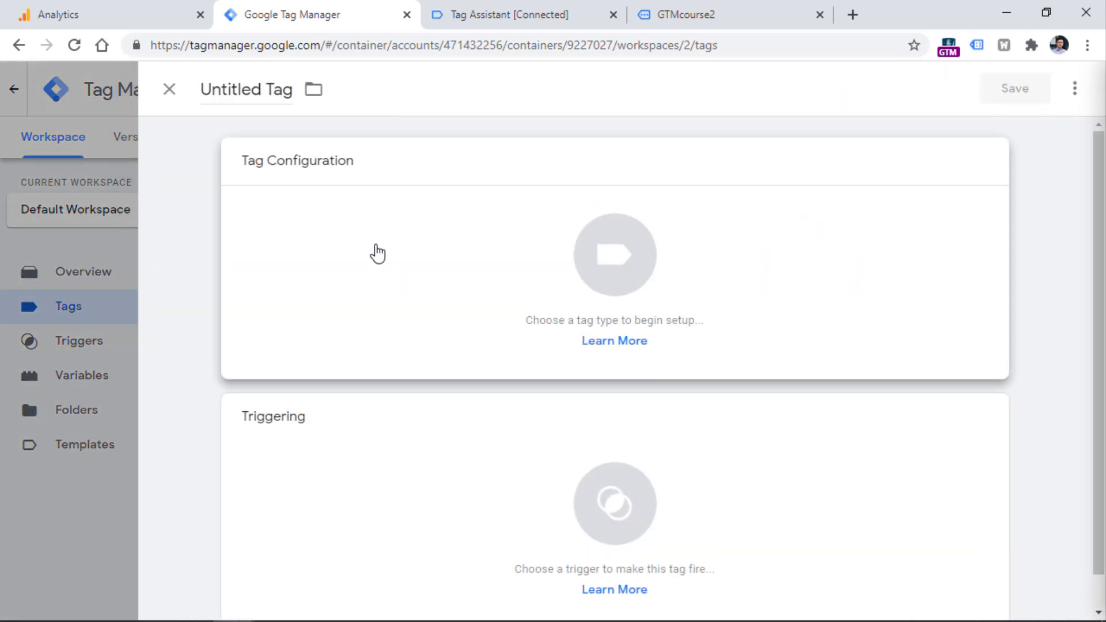
pyautogui.click(377, 253)
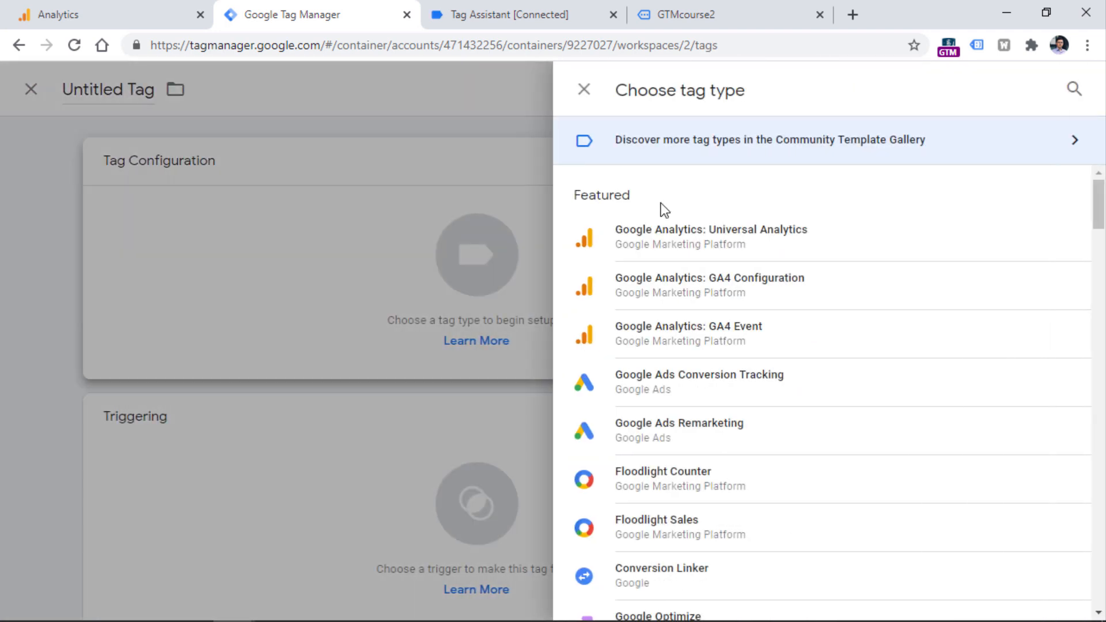
pyautogui.click(718, 348)
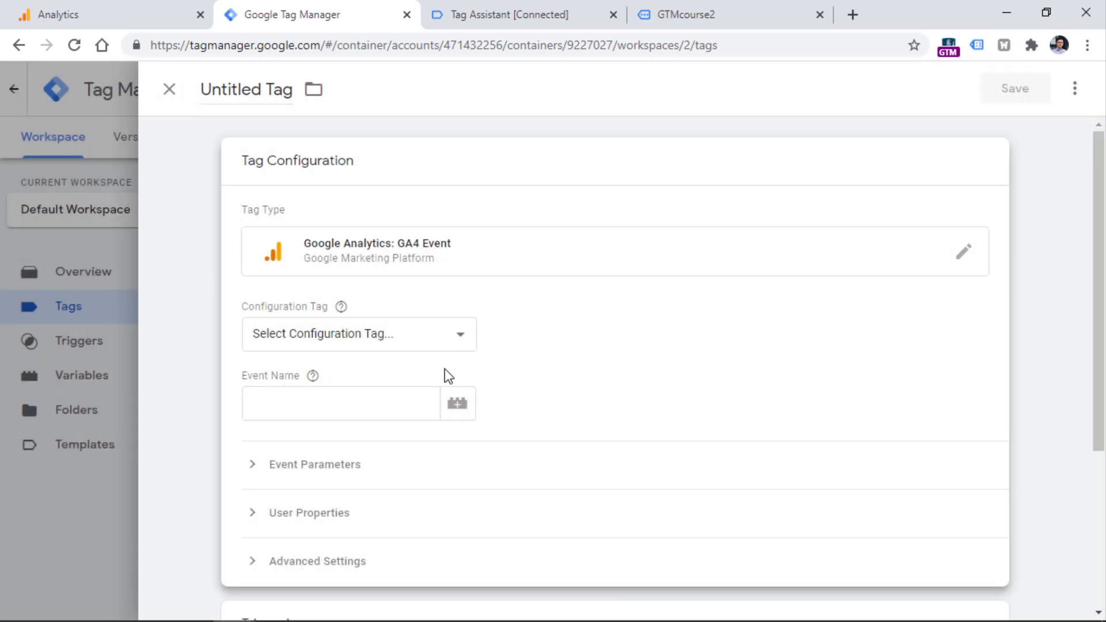
# Step: Look at the None - Manually Set ID option, and set the configuration tag to GA4 Config - G-RMZMET7SKM
pyautogui.click(361, 339)
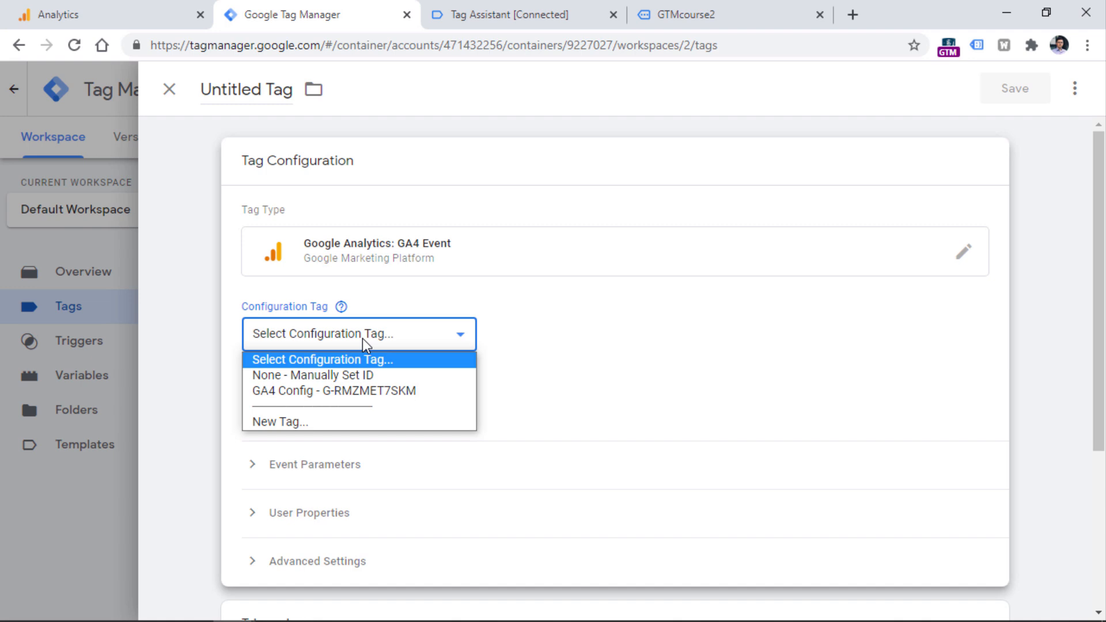
pyautogui.click(339, 376)
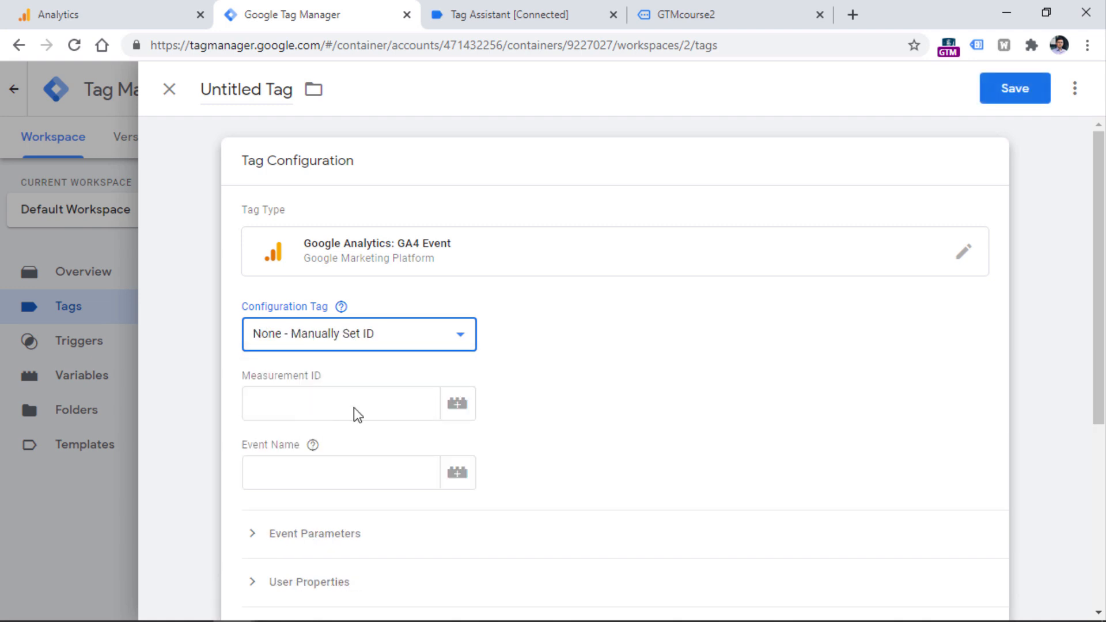
pyautogui.click(358, 336)
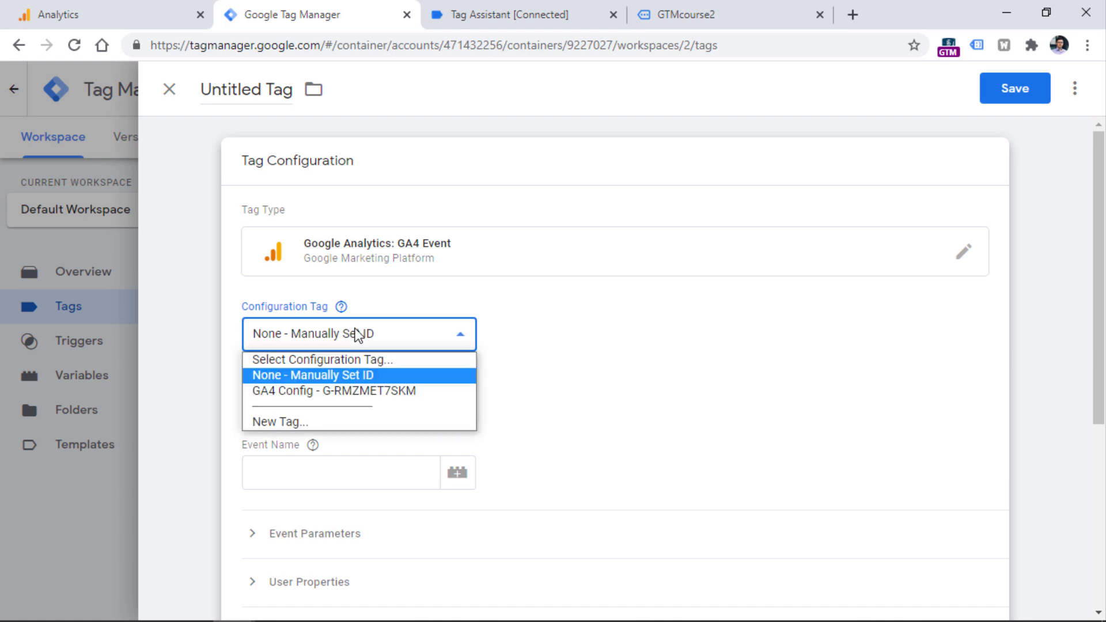
pyautogui.click(338, 391)
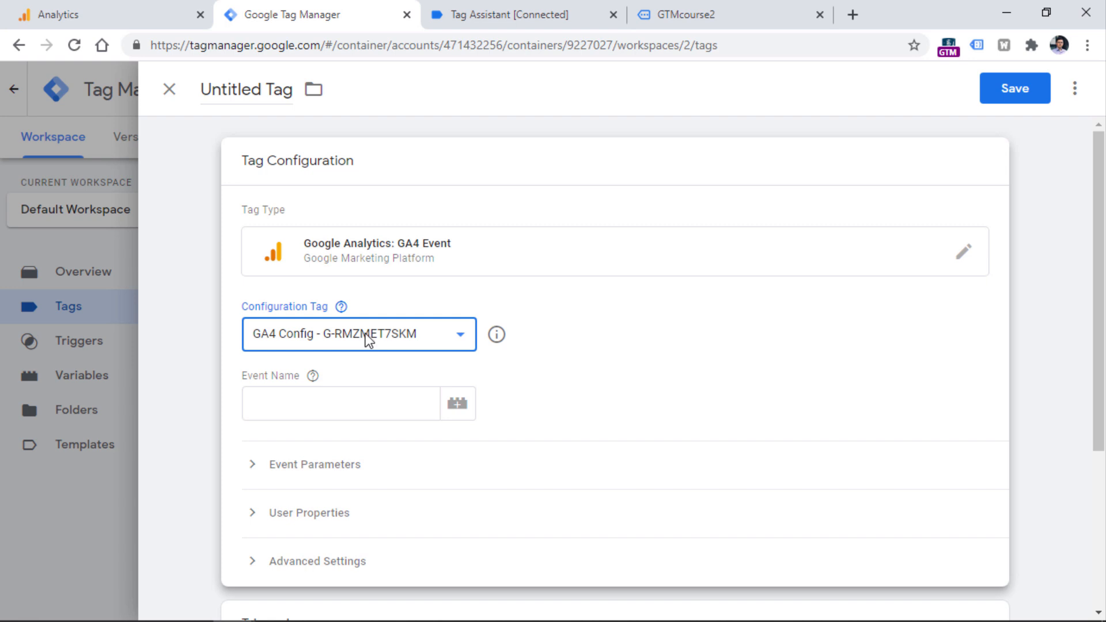
pyautogui.click(338, 337)
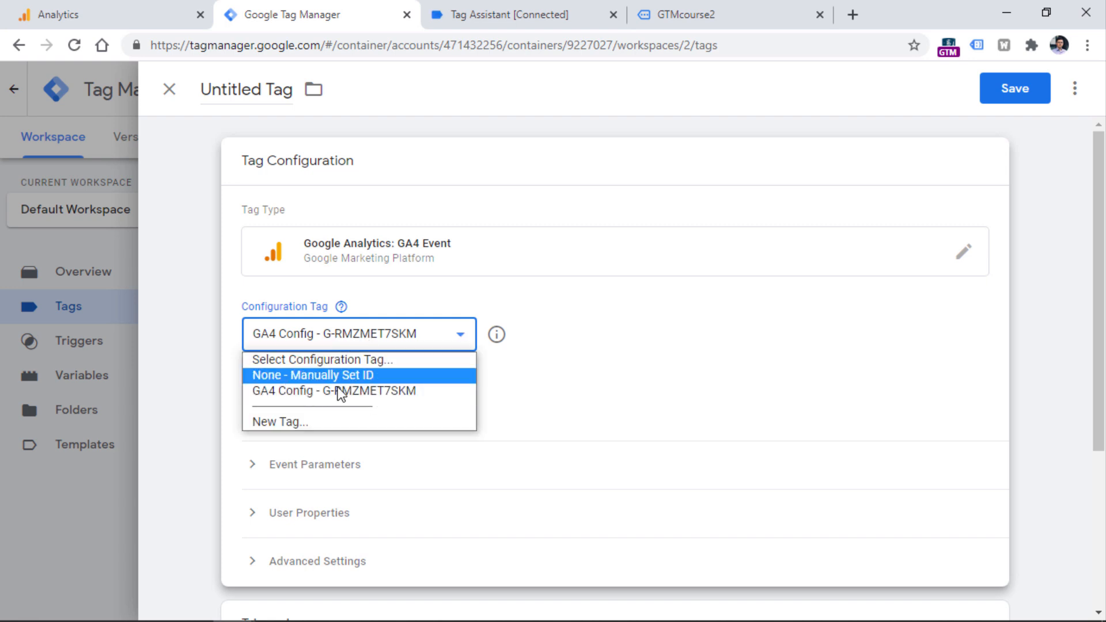
pyautogui.click(363, 392)
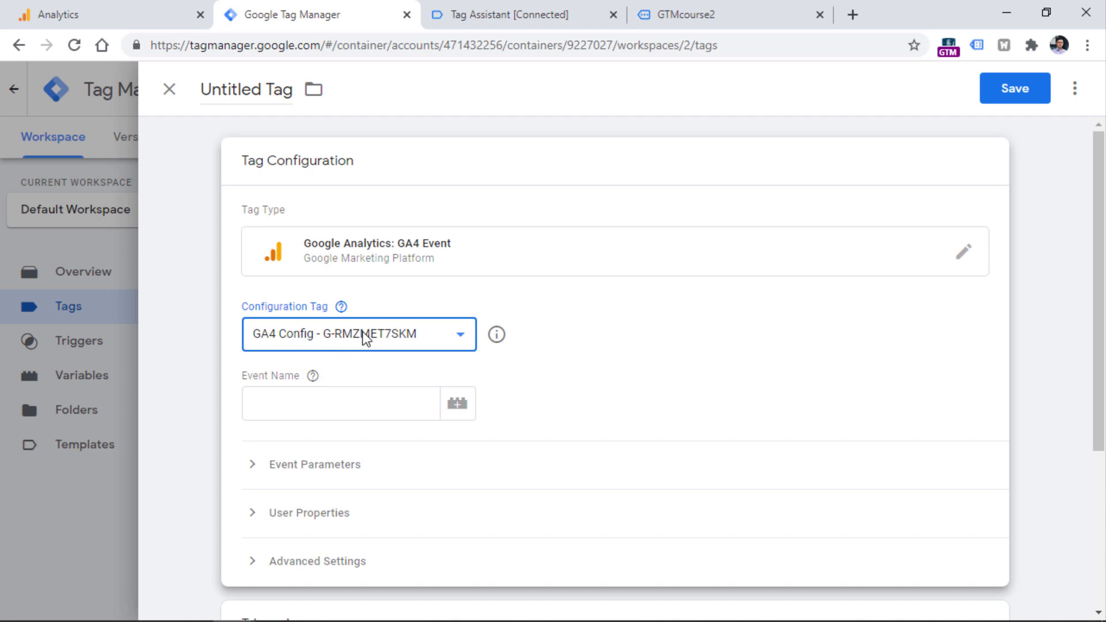
# Step: Switch to Google Analytics and examine the parameters of the click event in DebugView
pyautogui.click(348, 406)
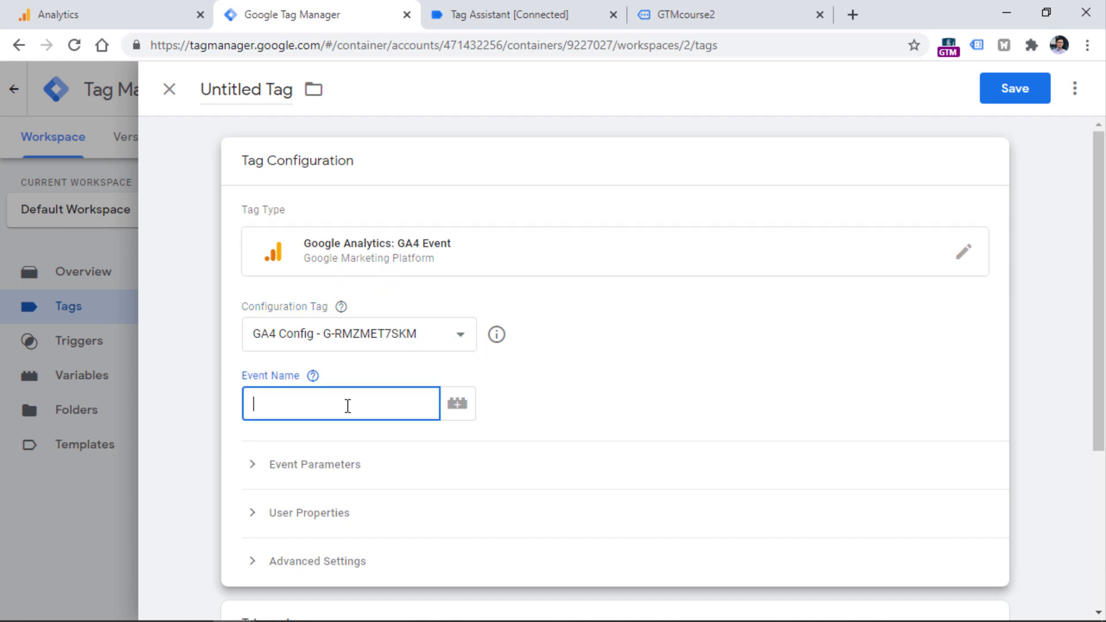
pyautogui.click(151, 17)
pyautogui.click(158, 91)
pyautogui.click(97, 232)
pyautogui.click(30, 542)
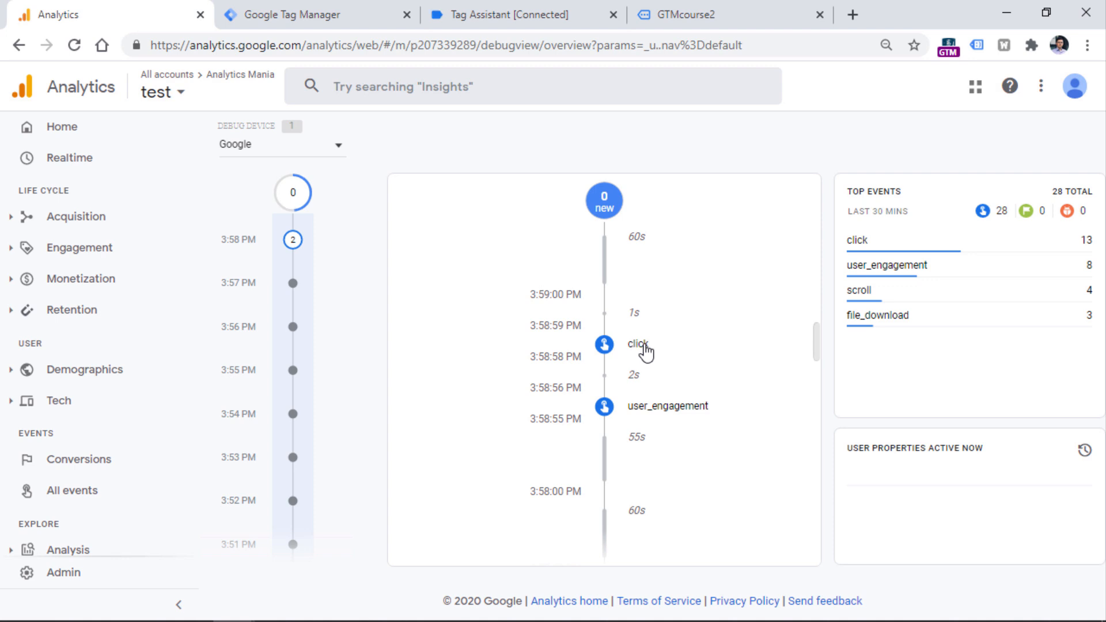
pyautogui.click(645, 345)
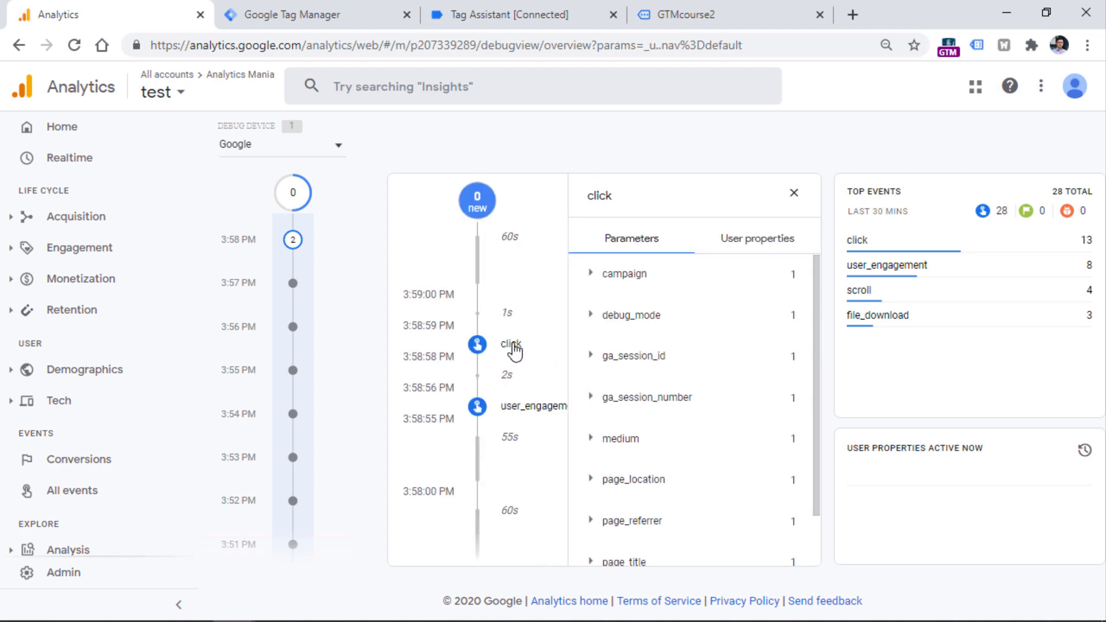
pyautogui.click(507, 14)
# Step: Return to Google Tag Manager, set the event name to call_to_action and expand the tag's event parameters
pyautogui.click(343, 7)
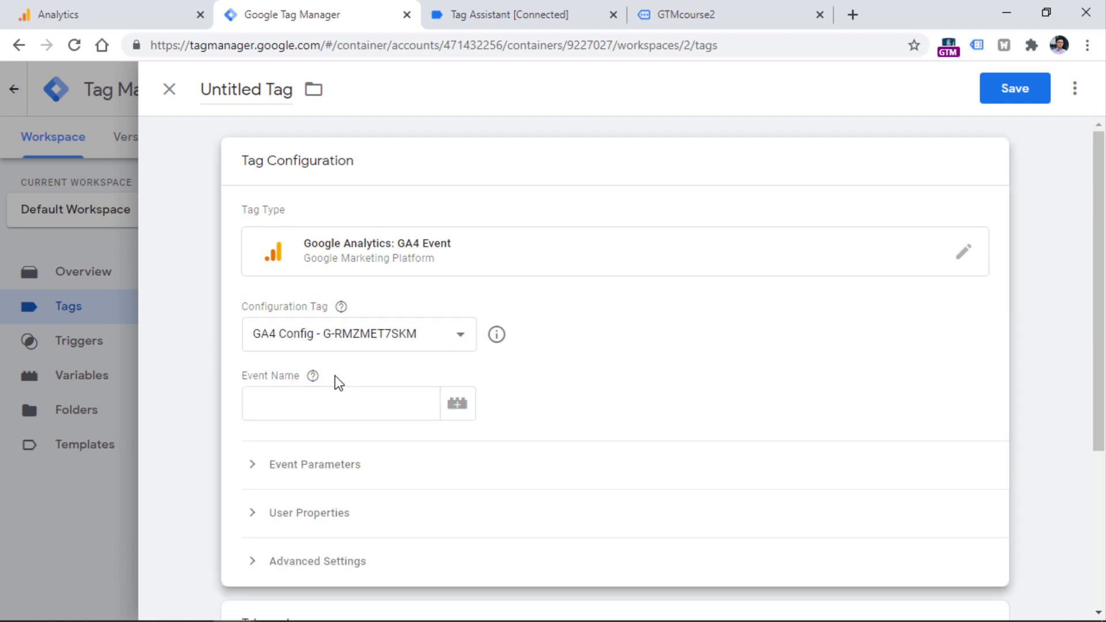
pyautogui.click(339, 392)
pyautogui.write('call_to_a')
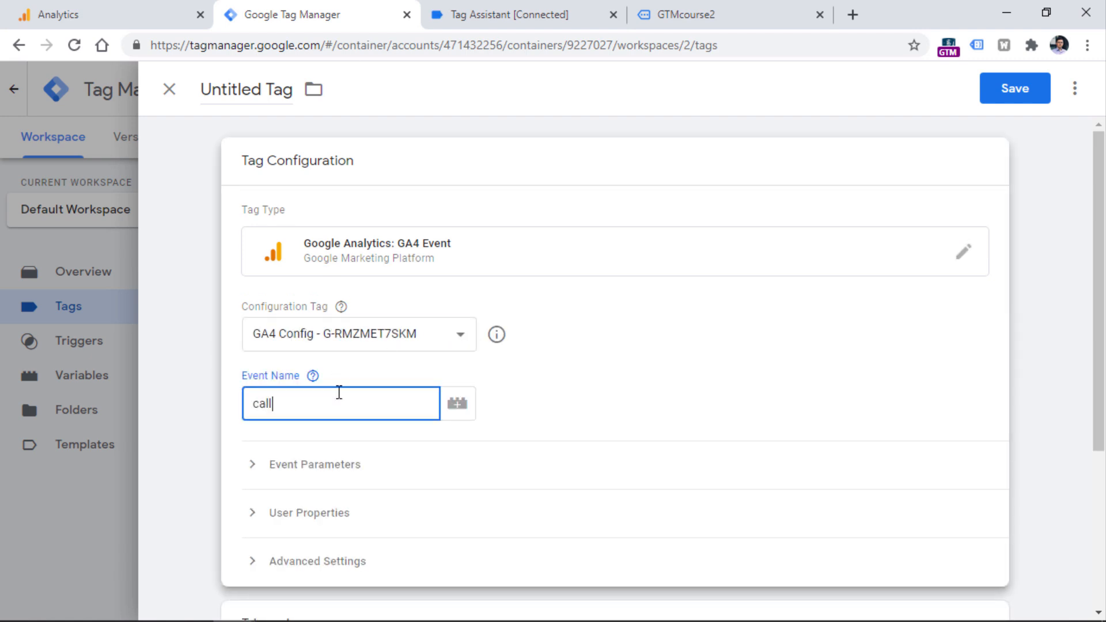
pyautogui.write('ction')
pyautogui.click(333, 444)
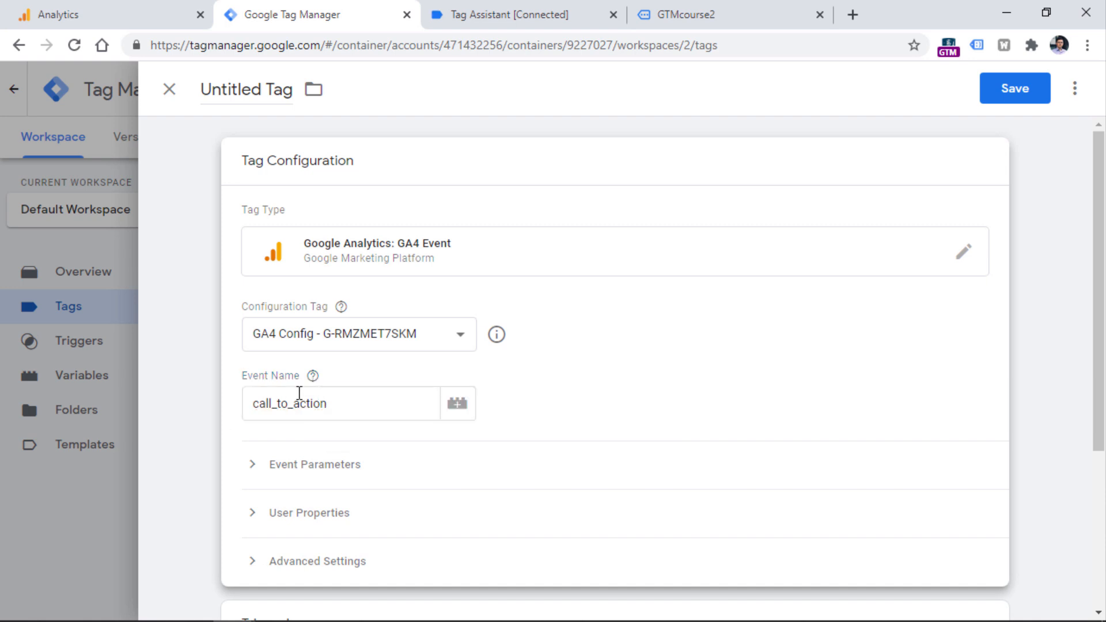
pyautogui.click(316, 469)
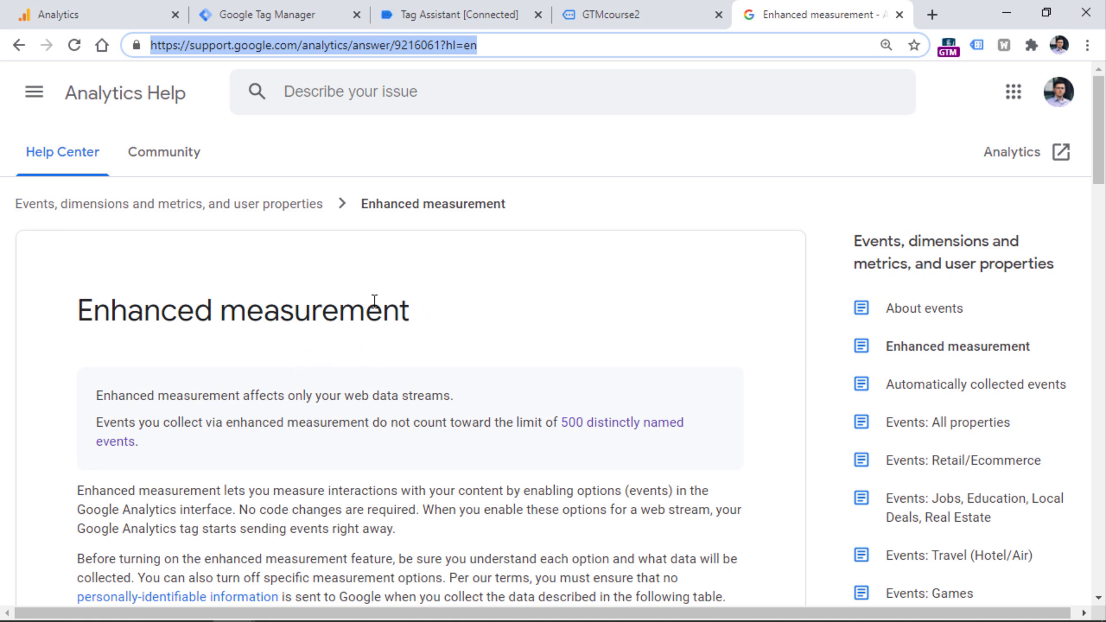
# Step: Review the Outbound clicks row in the Enhanced measurement help article and copy its link_classes parameter name
pyautogui.moveTo(1097, 117); pyautogui.dragTo(1099, 229)
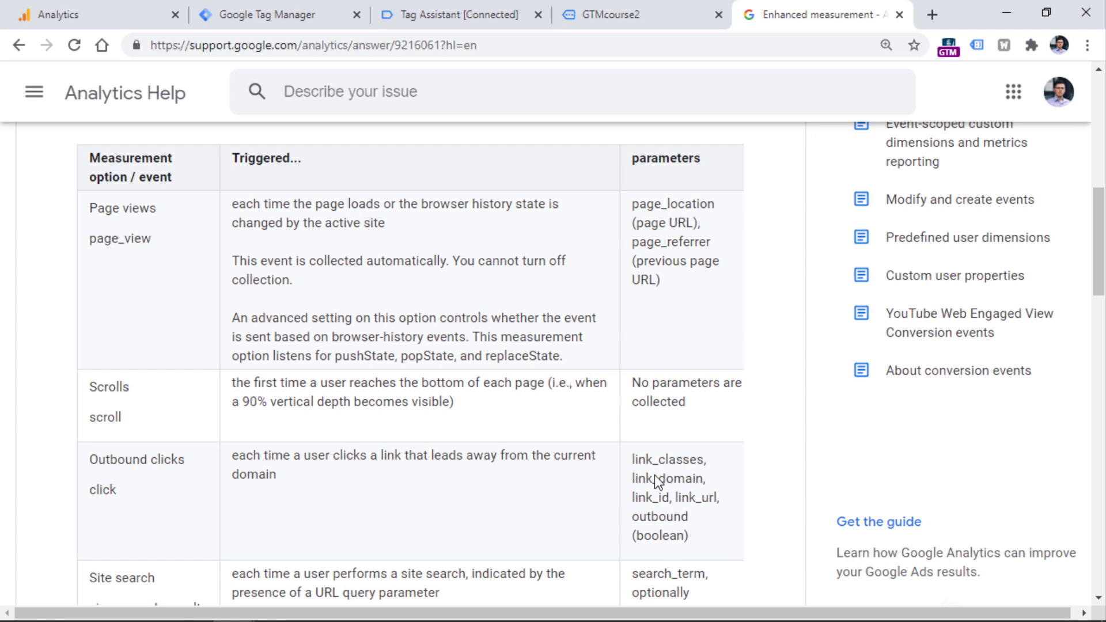
pyautogui.moveTo(1098, 224); pyautogui.dragTo(1099, 262)
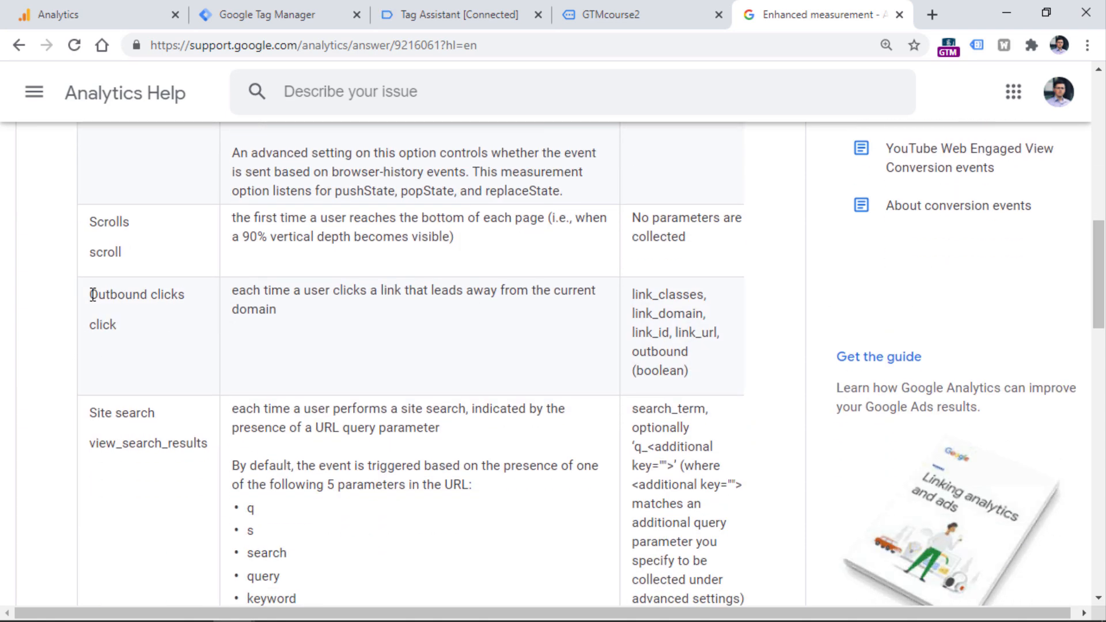
pyautogui.doubleClick(95, 326)
pyautogui.click(105, 349)
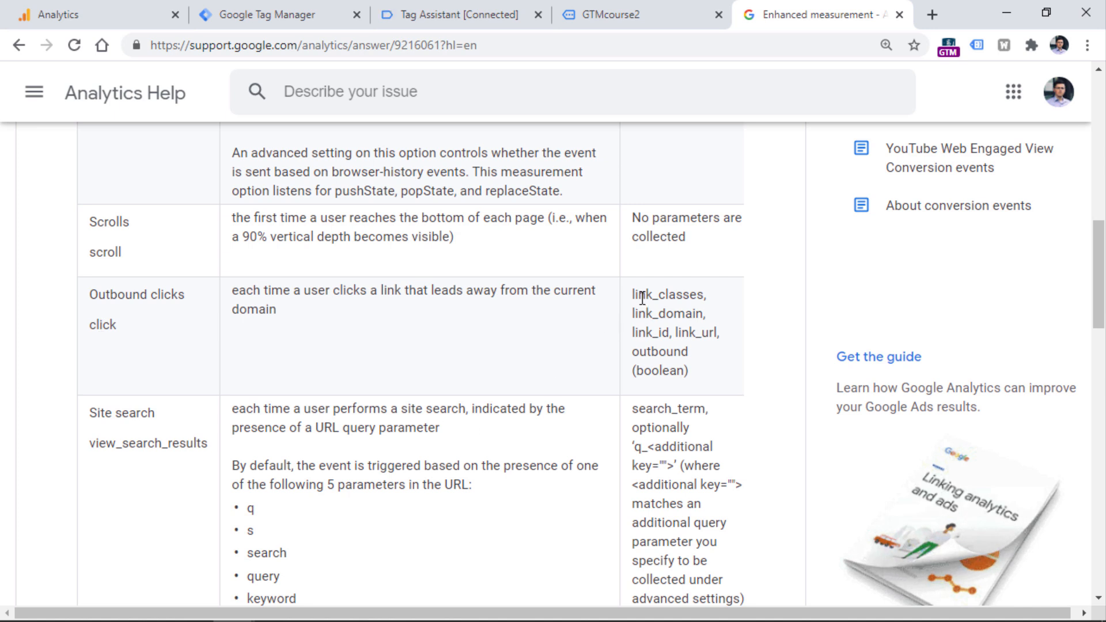
pyautogui.moveTo(634, 294)
pyautogui.mouseDown()
pyautogui.moveTo(687, 295)
pyautogui.moveTo(631, 295)
pyautogui.mouseUp()
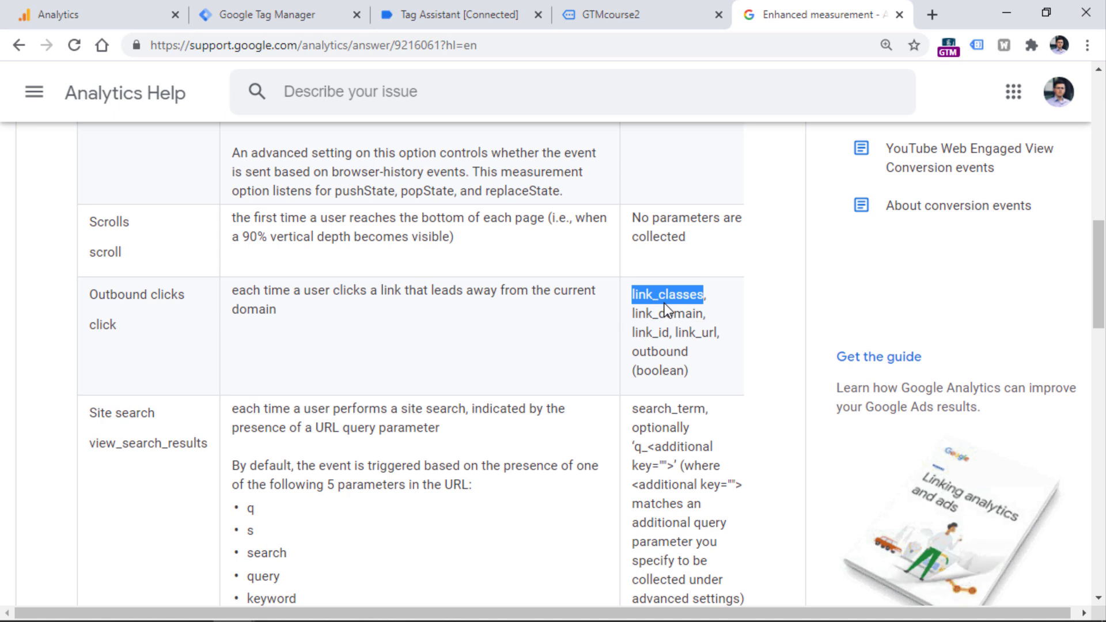
pyautogui.click(674, 331)
pyautogui.moveTo(632, 295); pyautogui.dragTo(703, 295)
pyautogui.hotkey('ctrl', 'c')
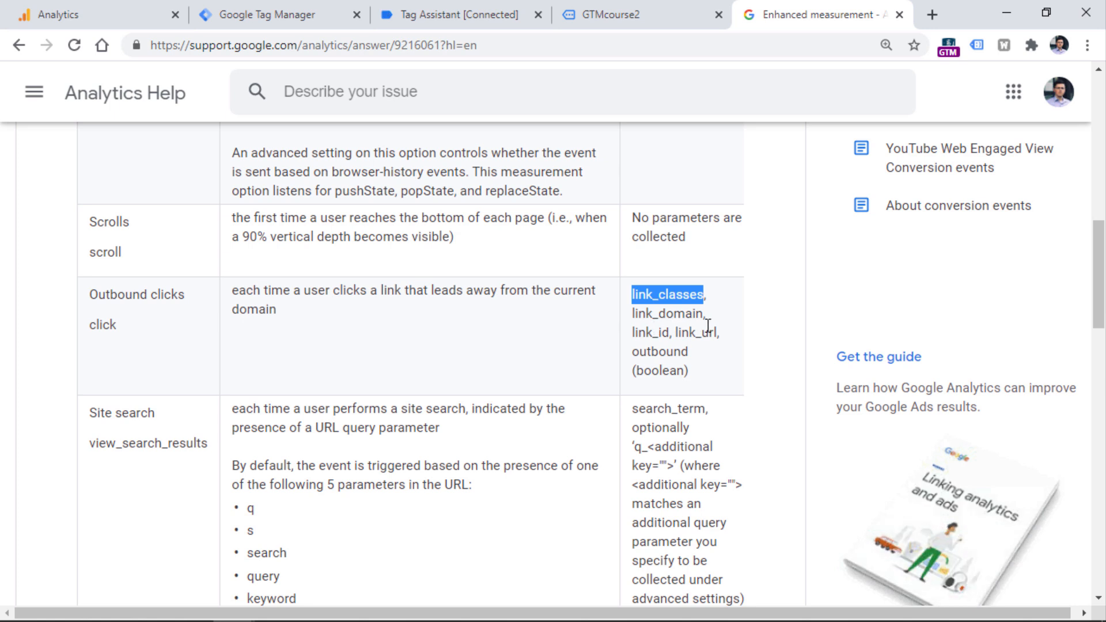
pyautogui.rightClick(675, 298)
pyautogui.click(694, 308)
# Step: Add an event parameter named link_classes to the GA4 Event tag in Google Tag Manager
pyautogui.click(257, 3)
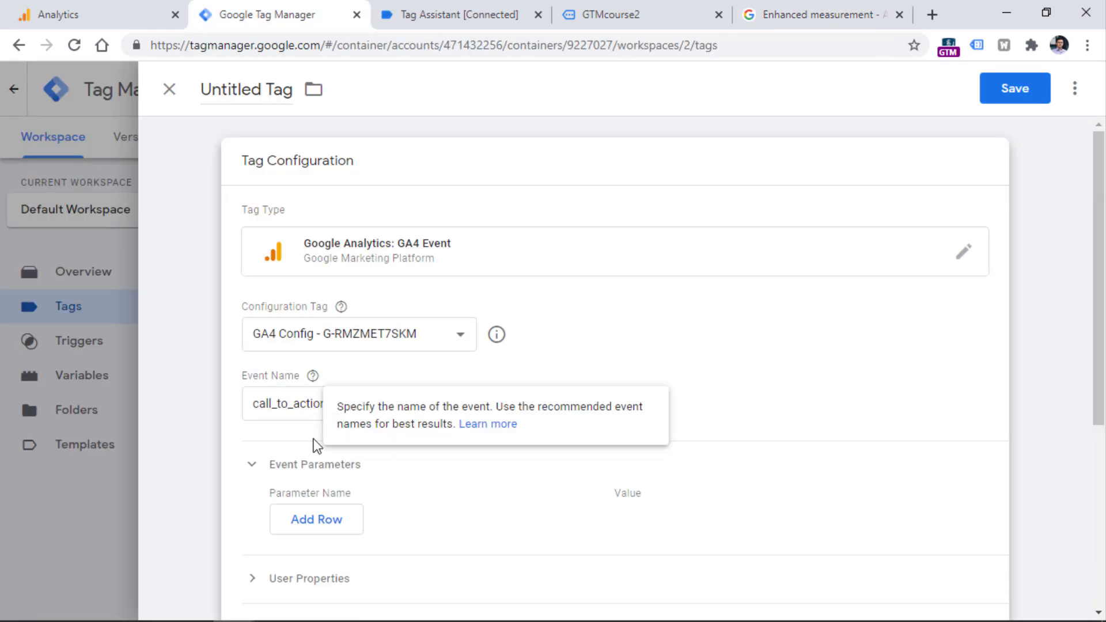
pyautogui.click(296, 516)
pyautogui.click(315, 521)
pyautogui.hotkey('ctrl', 'v')
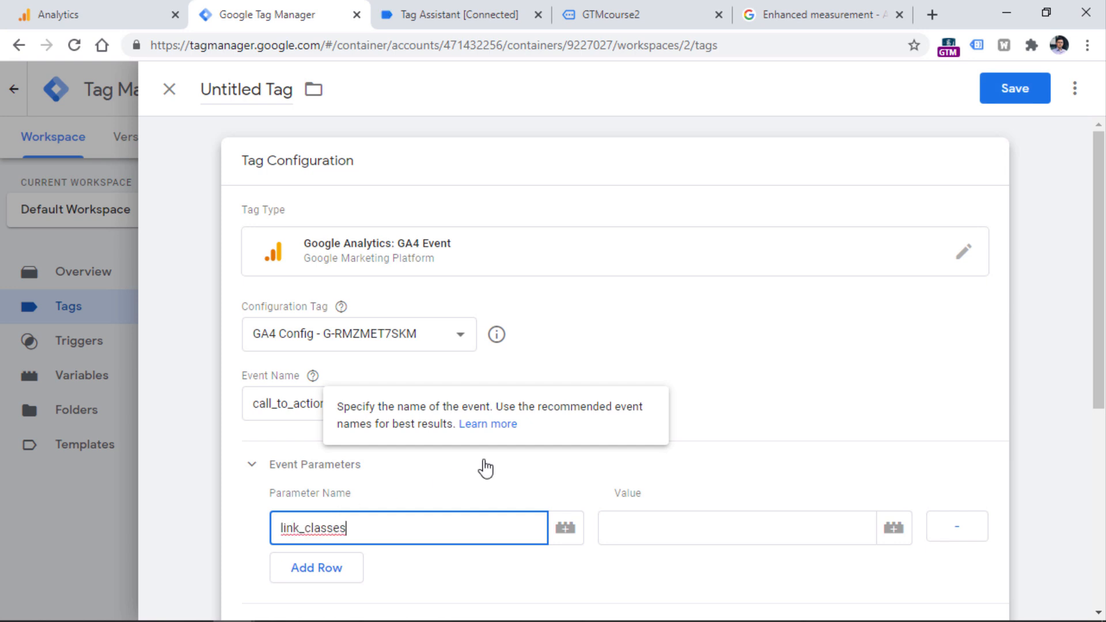
pyautogui.click(345, 567)
pyautogui.scroll(-5, 380, 403)
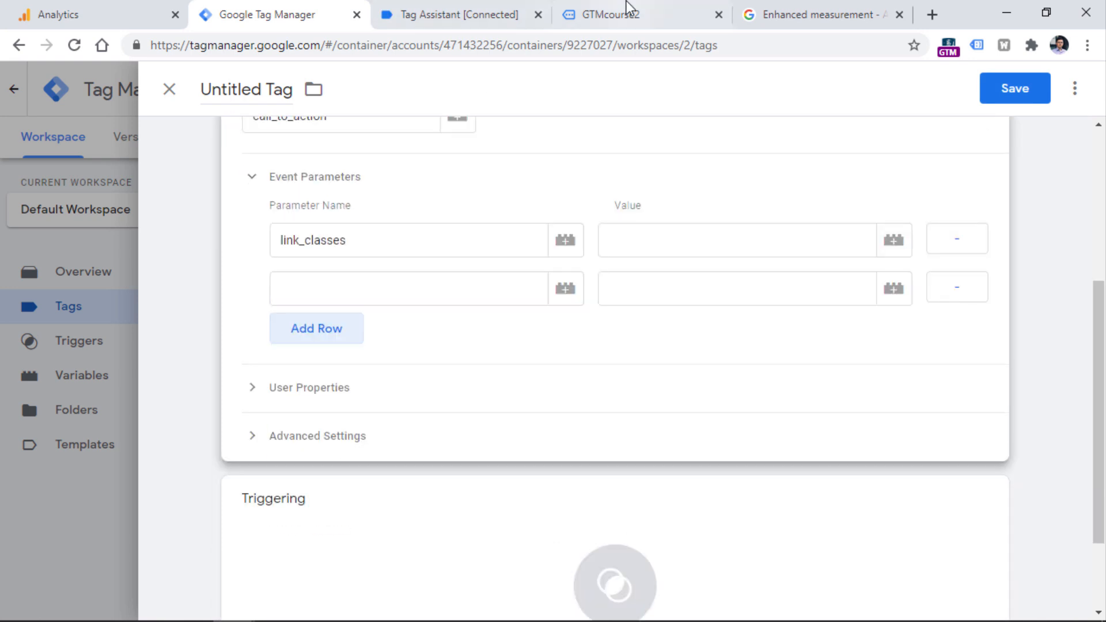
pyautogui.click(794, 3)
pyautogui.doubleClick(649, 322)
pyautogui.hotkey('ctrl', 'c')
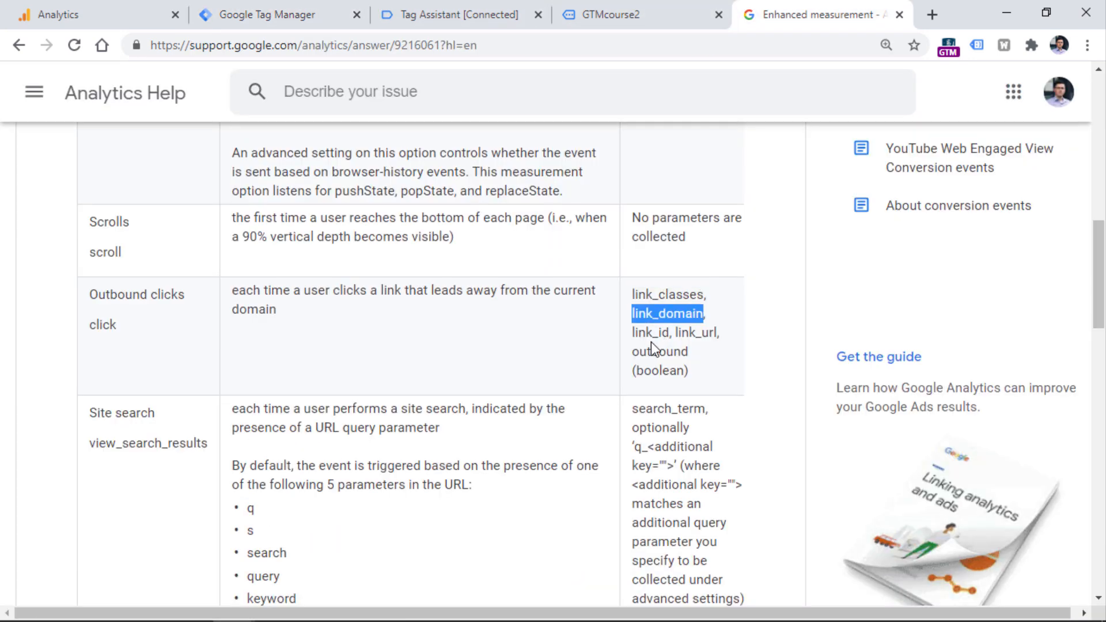
pyautogui.click(363, 14)
pyautogui.click(343, 281)
pyautogui.rightClick(344, 298)
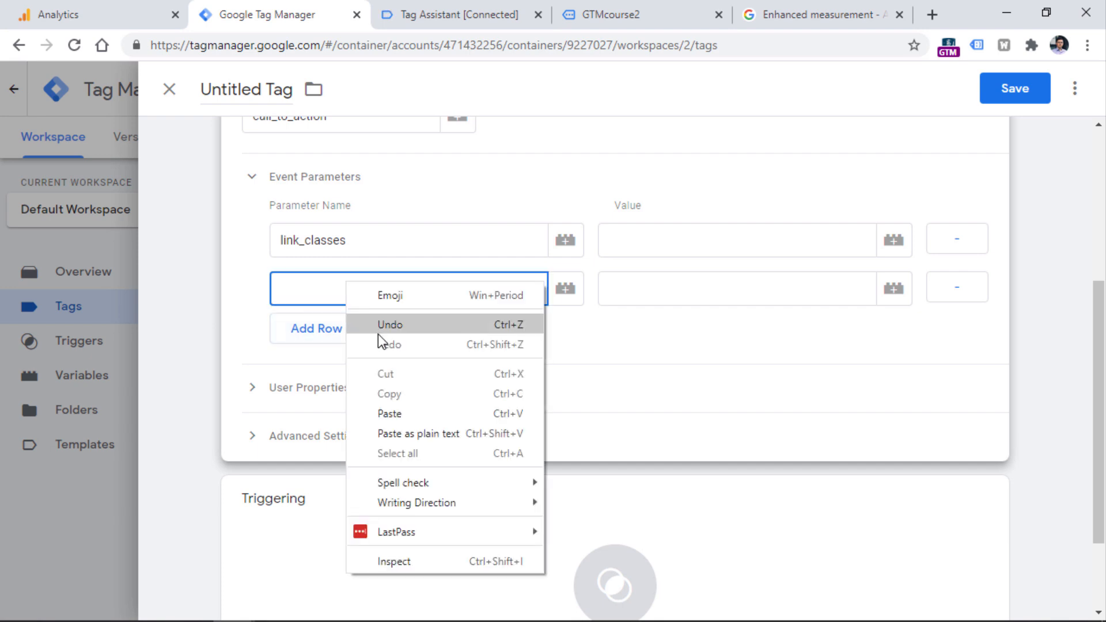
pyautogui.click(388, 420)
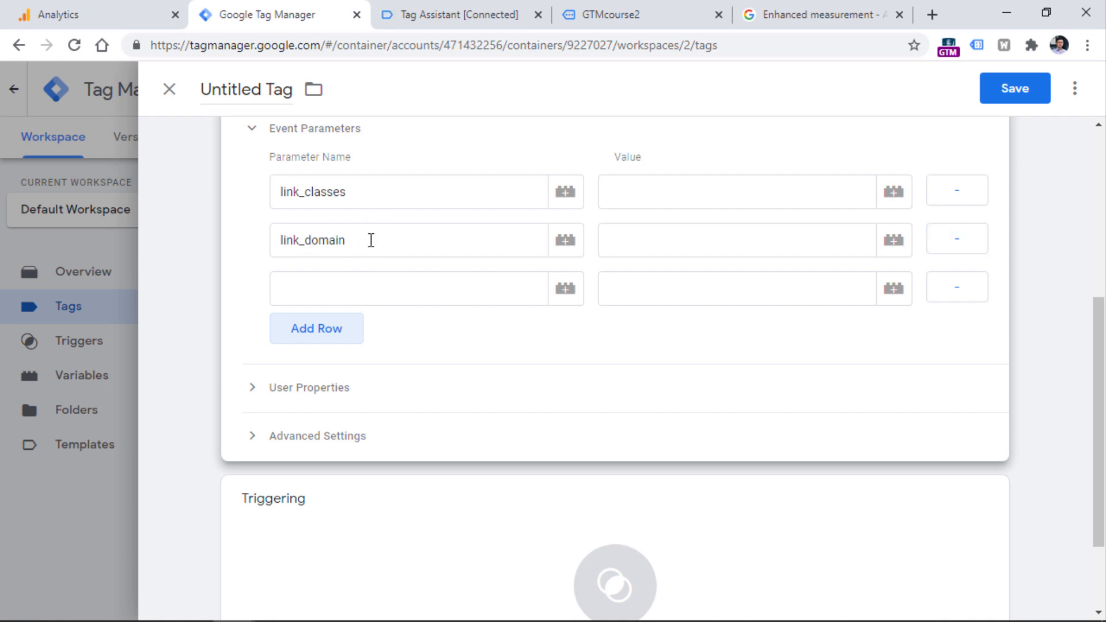
pyautogui.click(957, 243)
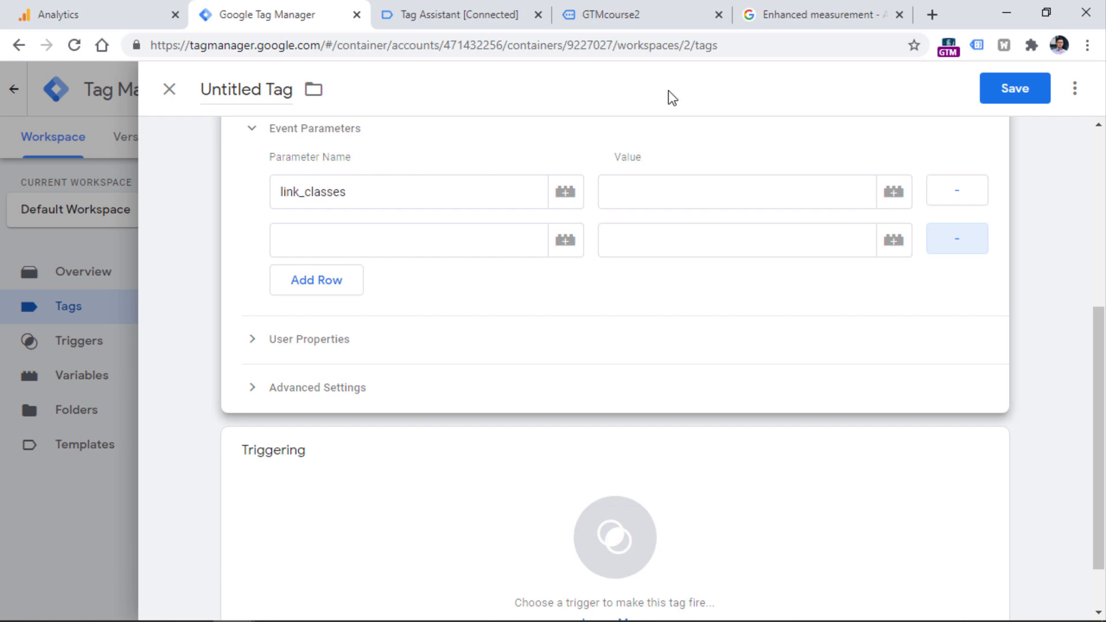
# Step: Copy link_id and link_url from the help article's Outbound clicks row and add both as event parameters of the GA4 Event tag
pyautogui.click(817, 15)
pyautogui.doubleClick(650, 332)
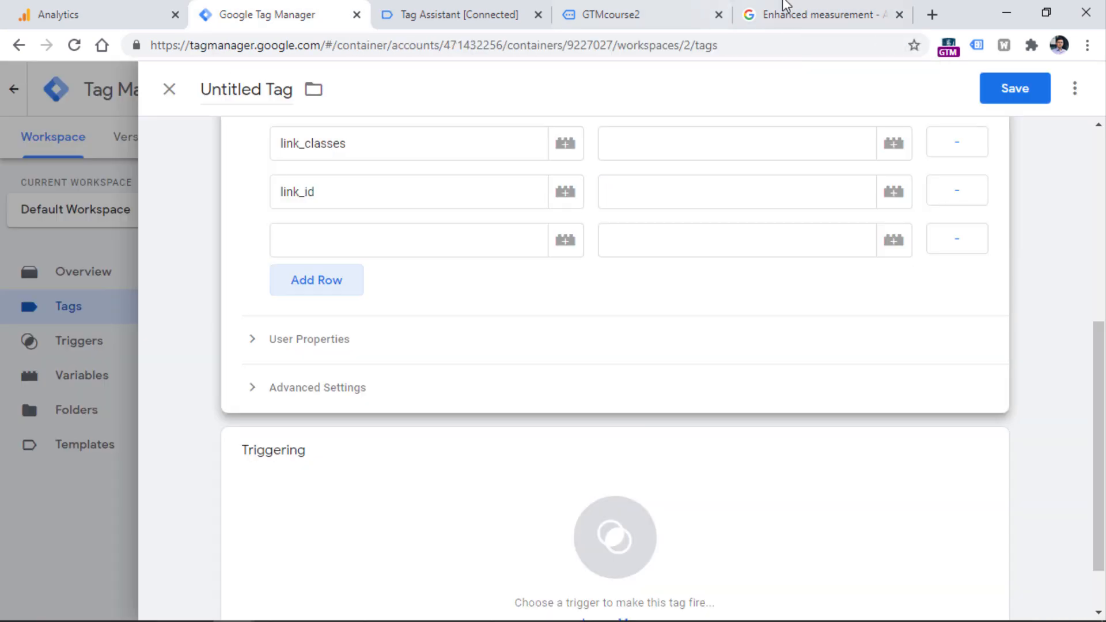
pyautogui.click(785, 5)
pyautogui.doubleClick(685, 334)
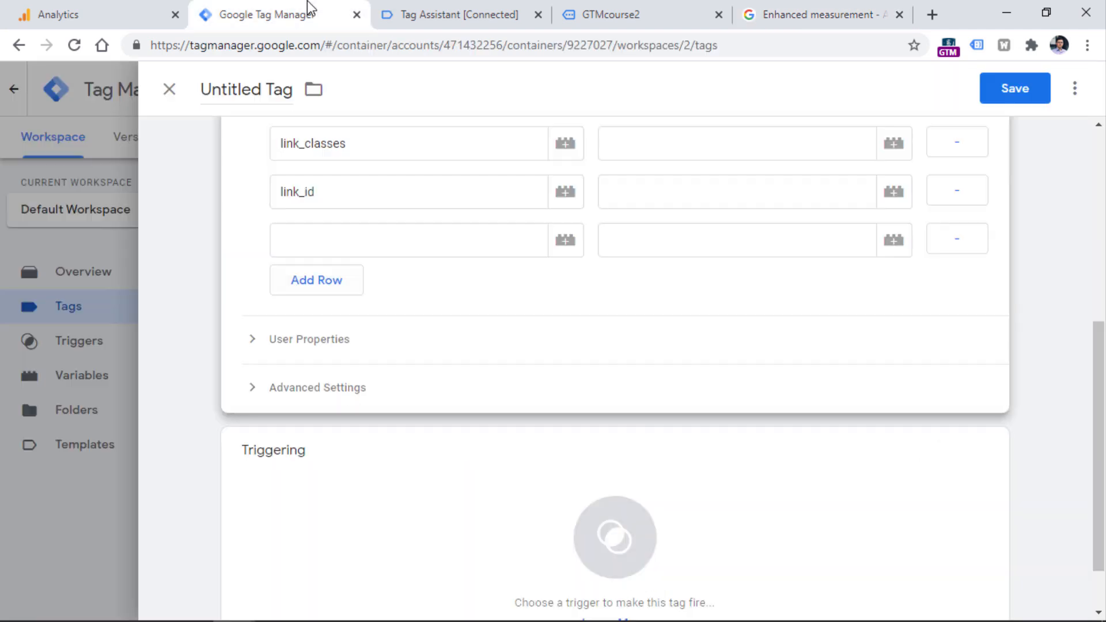
# Step: Search the Enhanced measurement help article for link_te and copy the link_text parameter name from the File downloads row
pyautogui.scroll(-5, 670, 290)
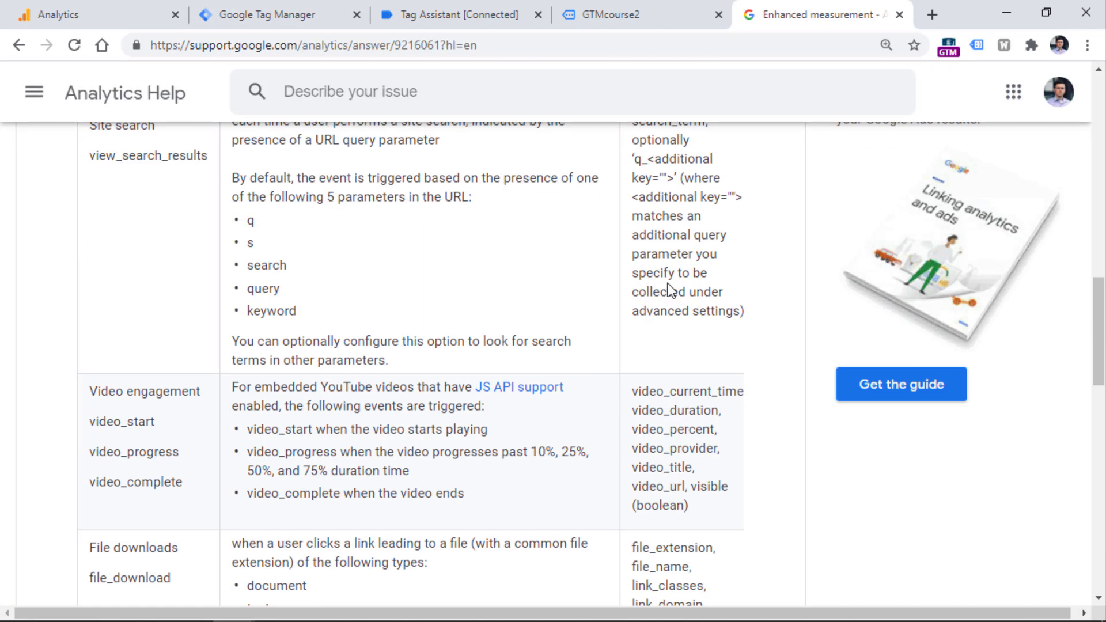
pyautogui.hotkey('ctrl', 'f')
pyautogui.write('li')
pyautogui.write('_te')
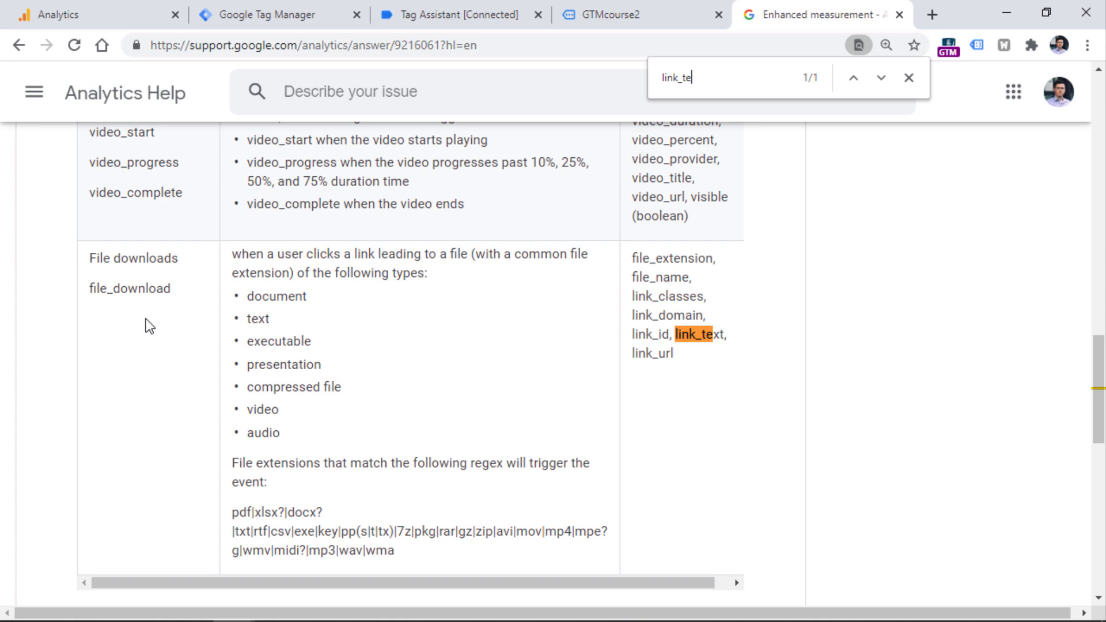
pyautogui.doubleClick(700, 334)
pyautogui.hotkey('ctrl', 'c')
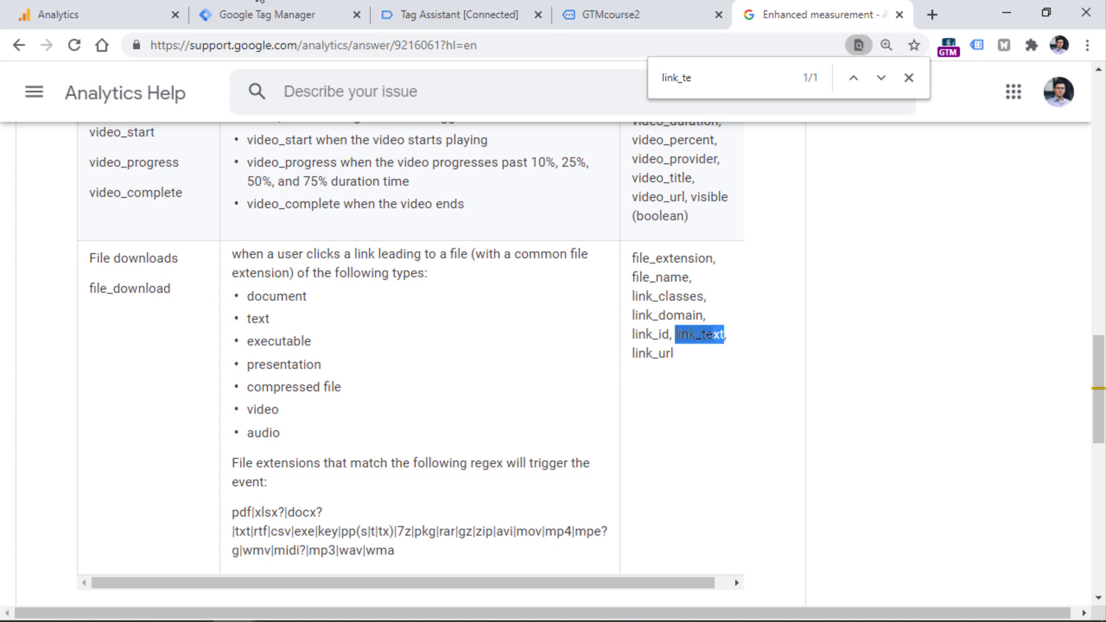
# Step: Return to Google Tag Manager and add link_text as an event parameter of the GA4 Event tag
pyautogui.click(257, 14)
pyautogui.click(357, 286)
pyautogui.hotkey('ctrl', '5')
pyautogui.hotkey('ctrl', '4')
pyautogui.hotkey('ctrl', 'v')
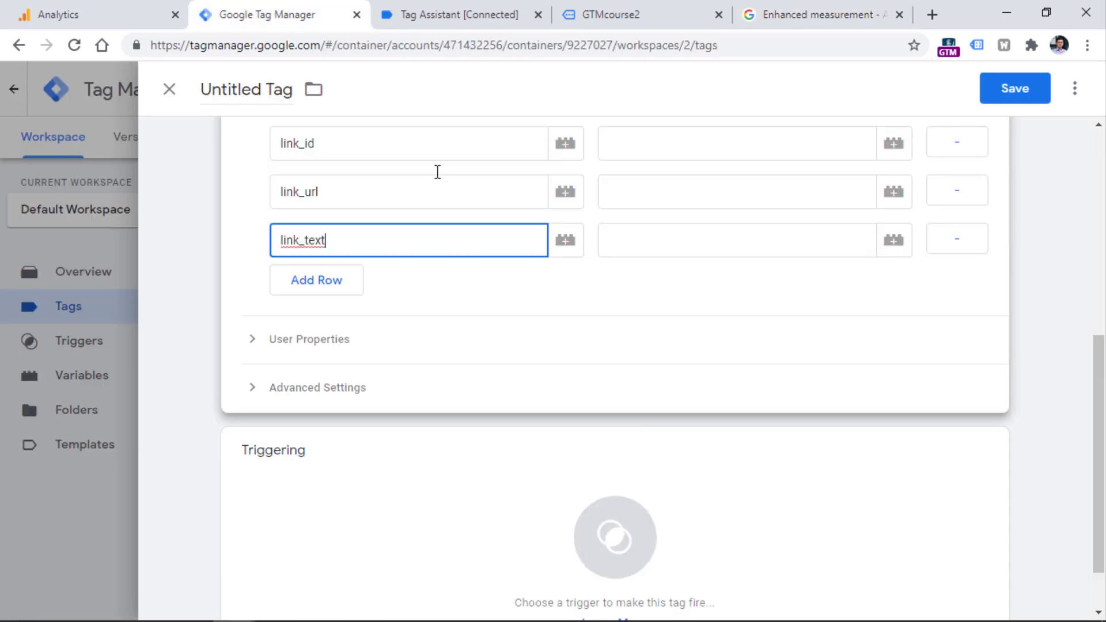
# Step: Set the value of link_classes to the Click Classes variable and the value of link_id to the Click ID variable
pyautogui.scroll(5, 478, 264)
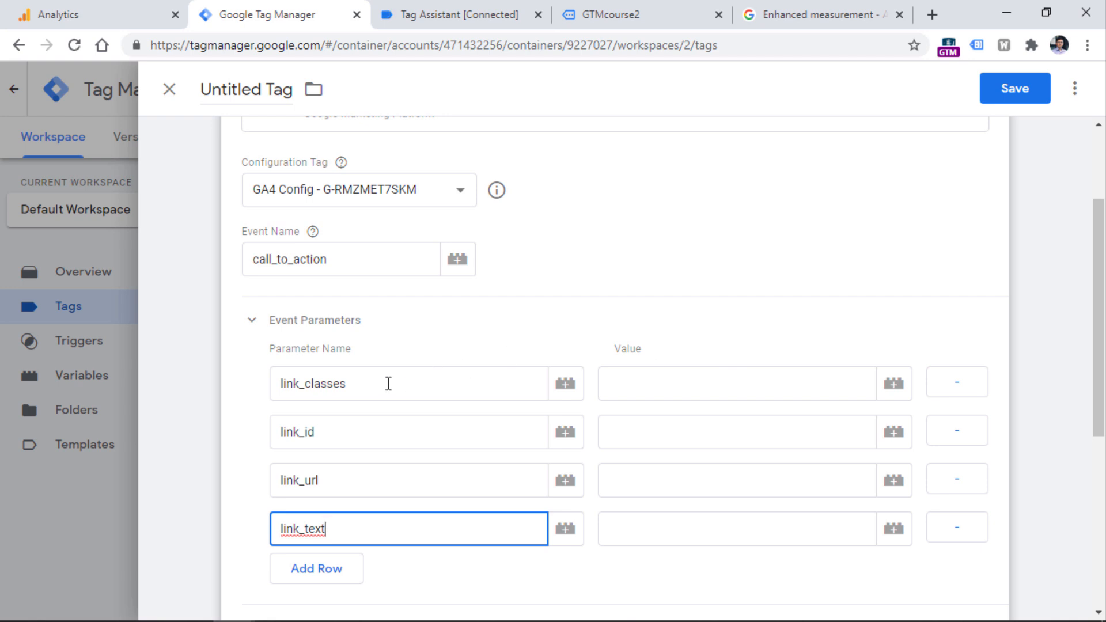
pyautogui.click(727, 377)
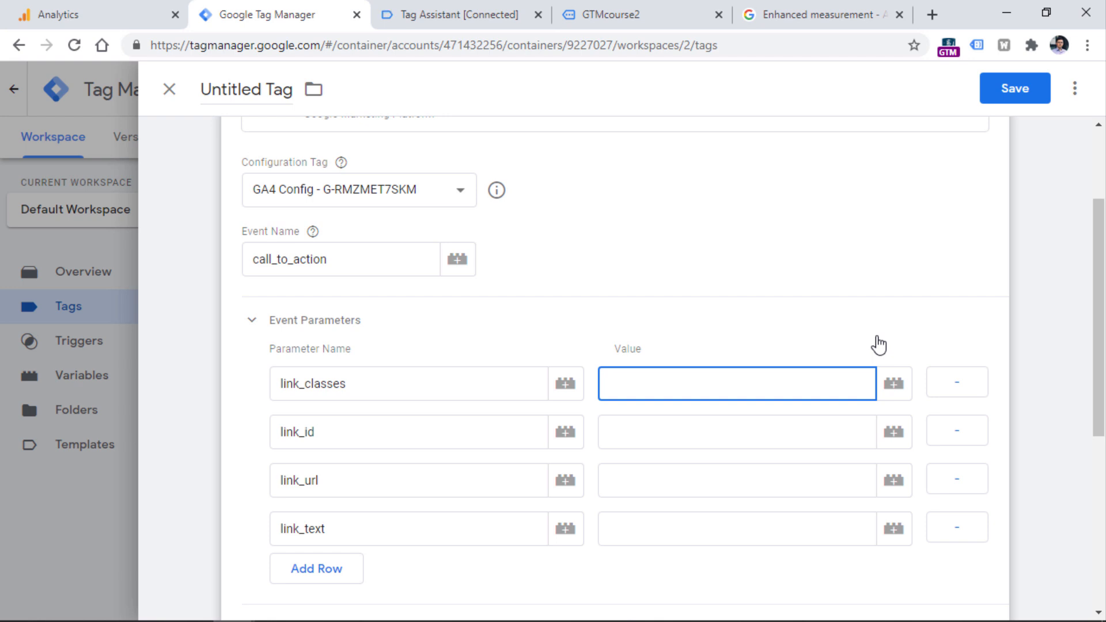
pyautogui.click(893, 384)
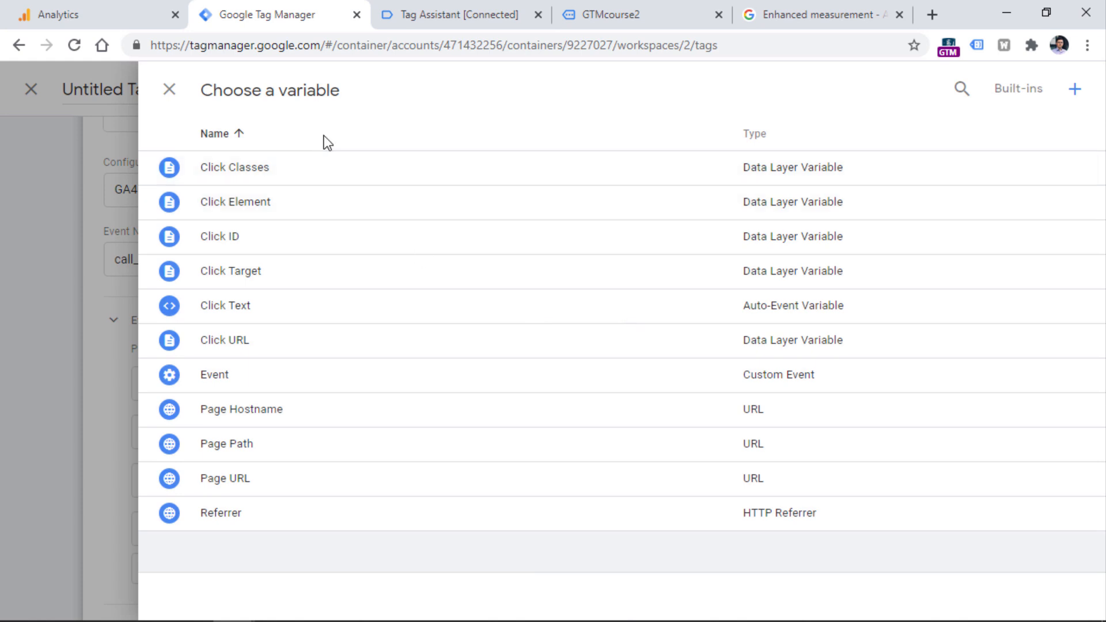
pyautogui.click(235, 173)
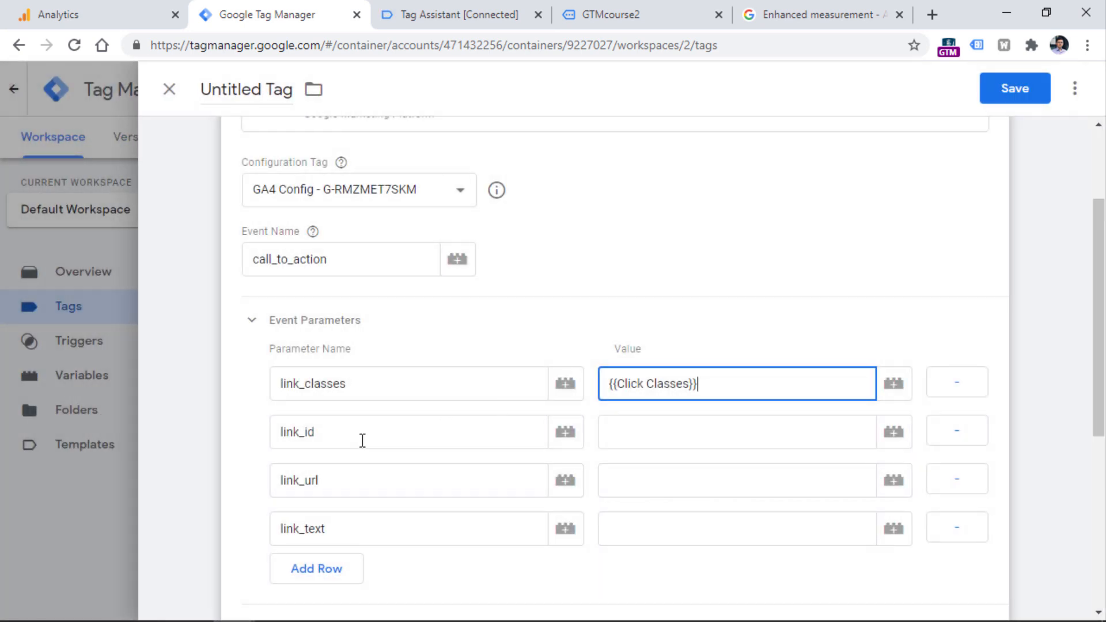
pyautogui.click(668, 443)
pyautogui.click(894, 432)
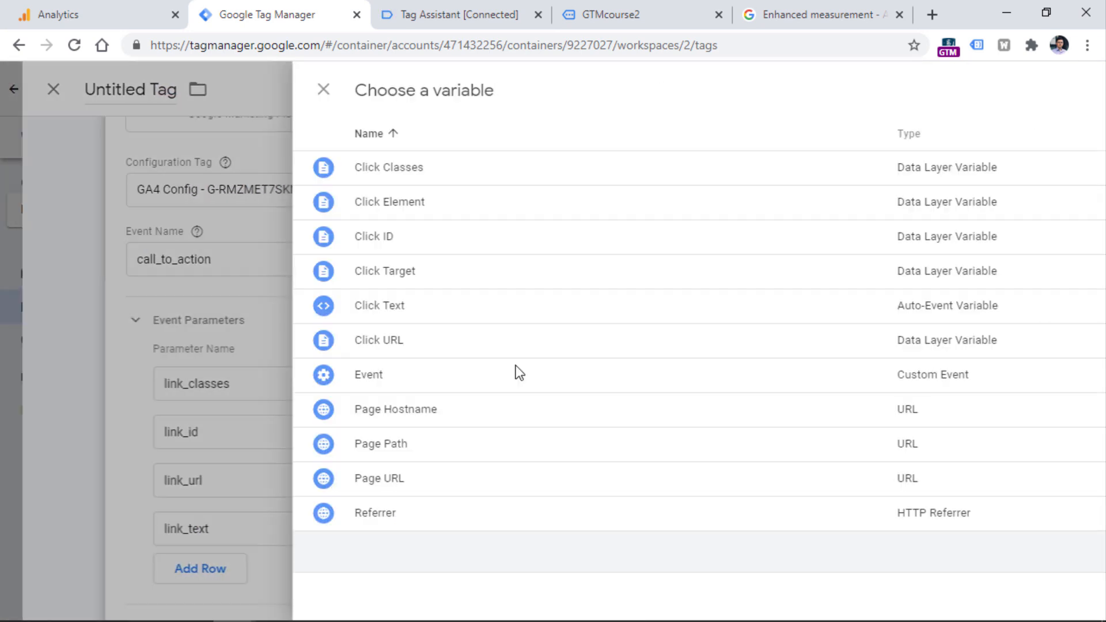
pyautogui.click(308, 242)
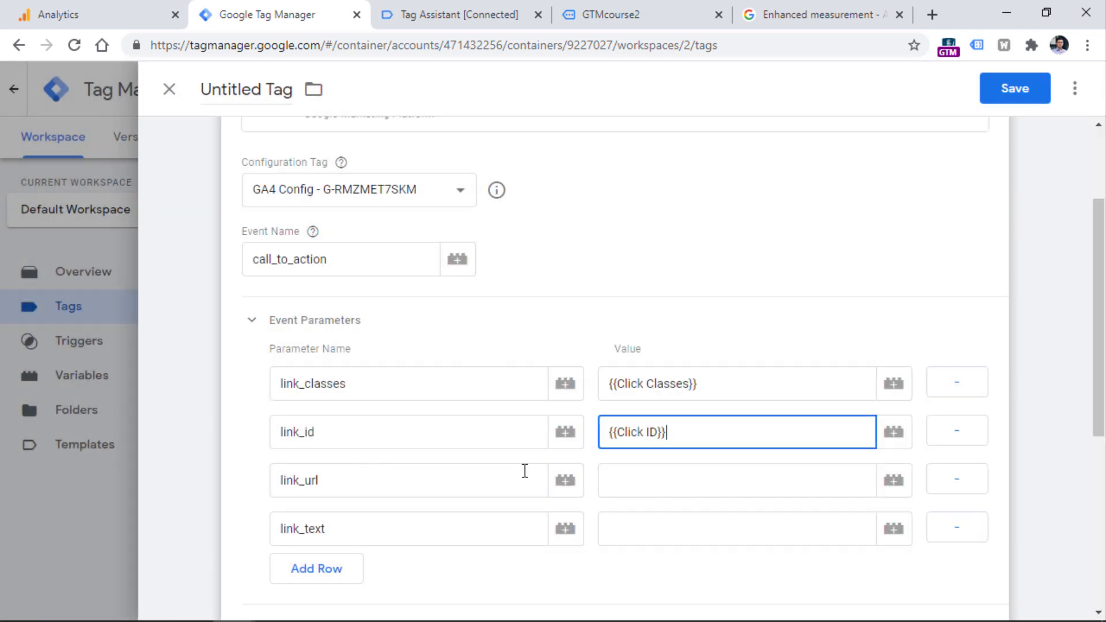
# Step: Set the value of link_url to the Click URL variable and the value of link_text to the Click Text variable
pyautogui.click(893, 480)
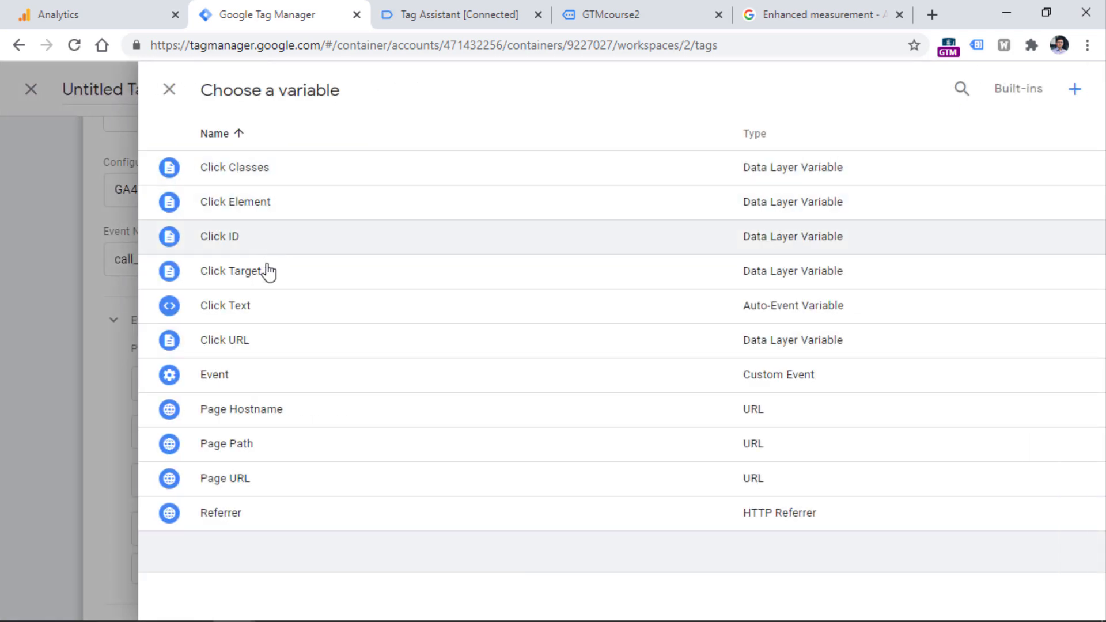
pyautogui.click(264, 343)
pyautogui.click(707, 532)
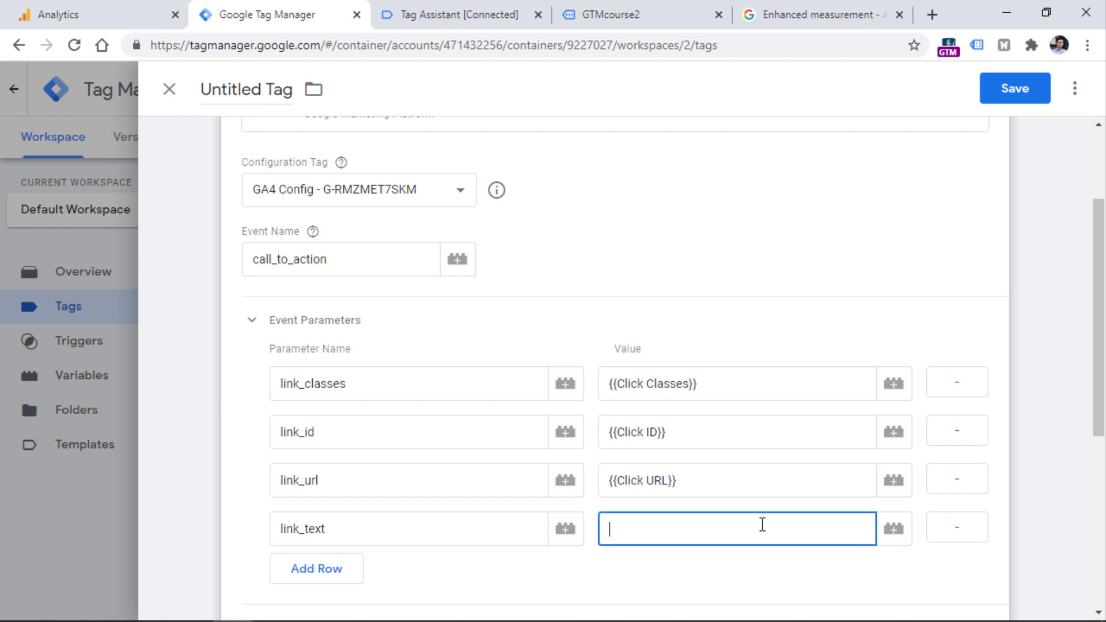
pyautogui.click(883, 531)
pyautogui.click(249, 310)
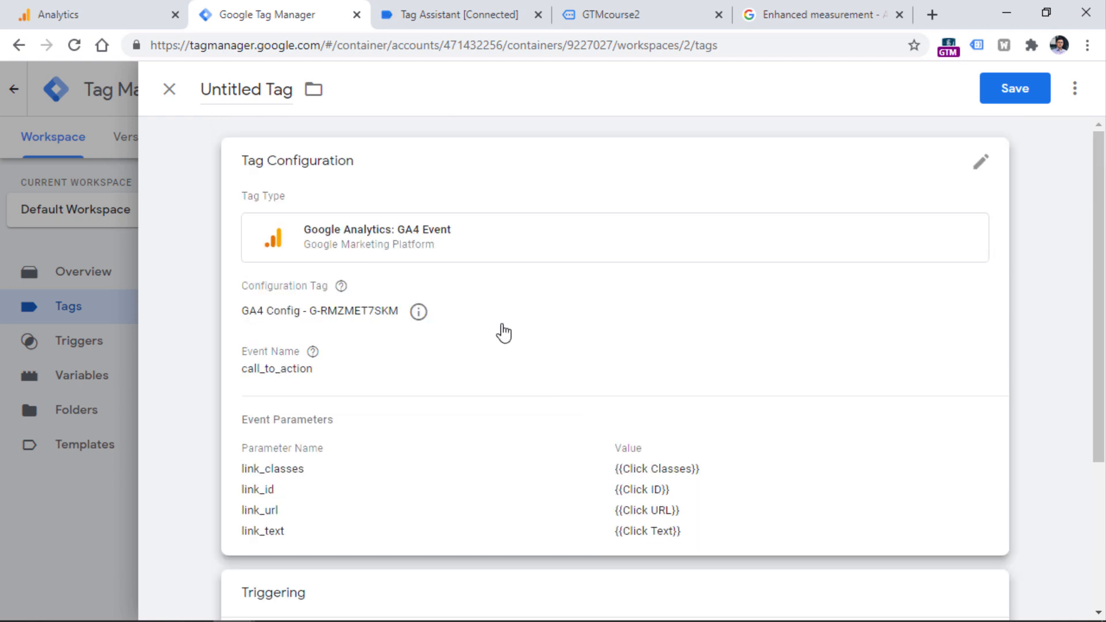
pyautogui.click(501, 328)
# Step: Assign the Link click - hero__btn trigger to the GA4 Event tag
pyautogui.scroll(-7, 509, 288)
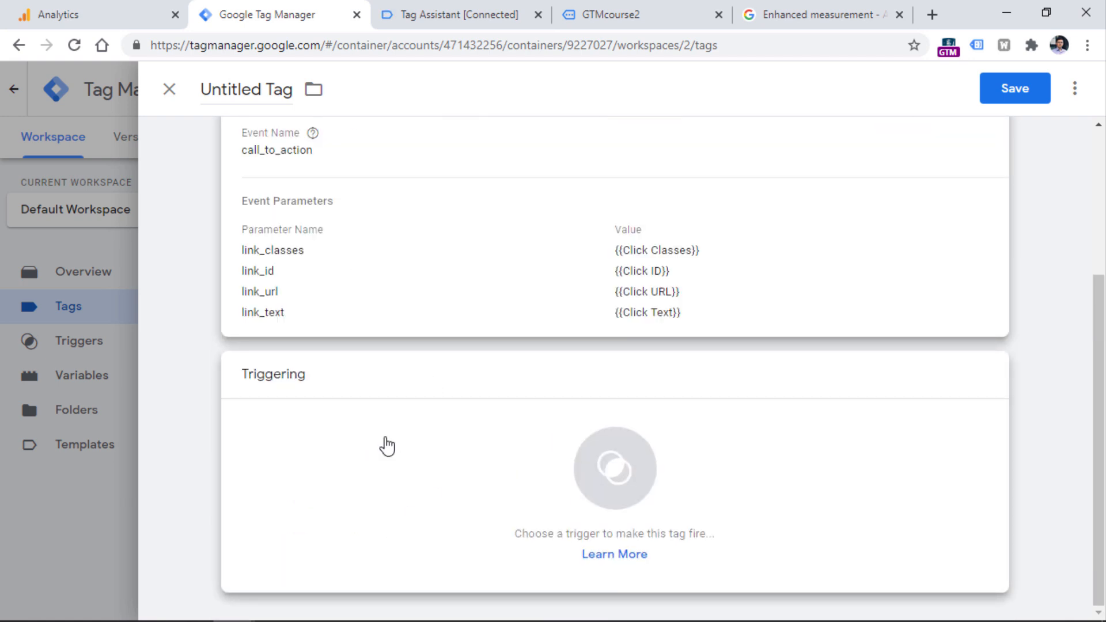
pyautogui.click(363, 449)
pyautogui.click(266, 239)
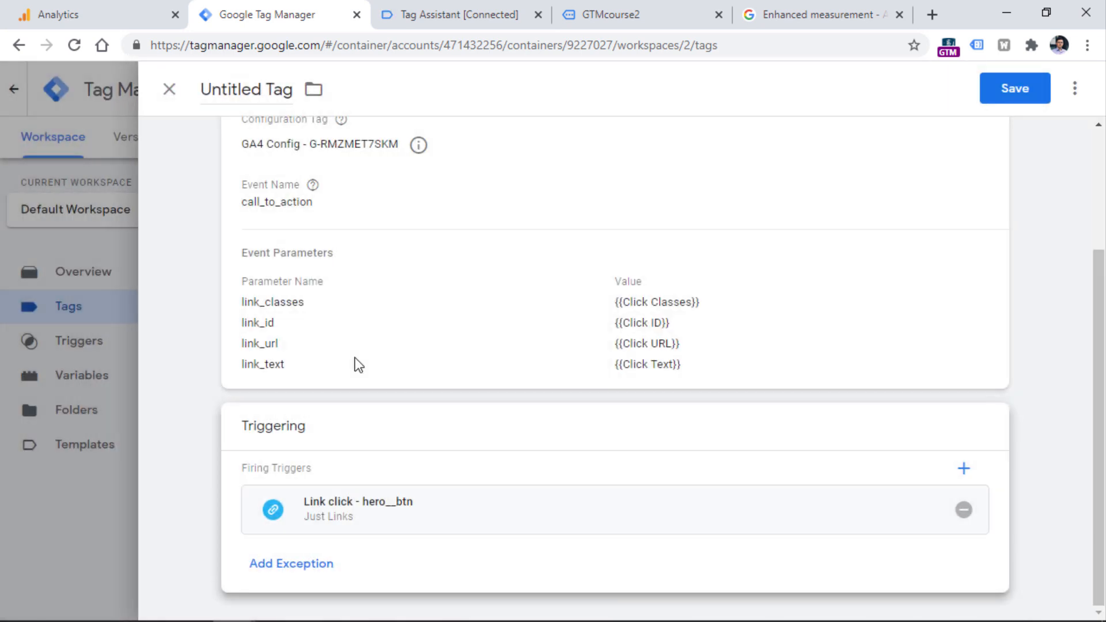
# Step: Name the tag GA4 Event - call_to_action and save it
pyautogui.click(236, 91)
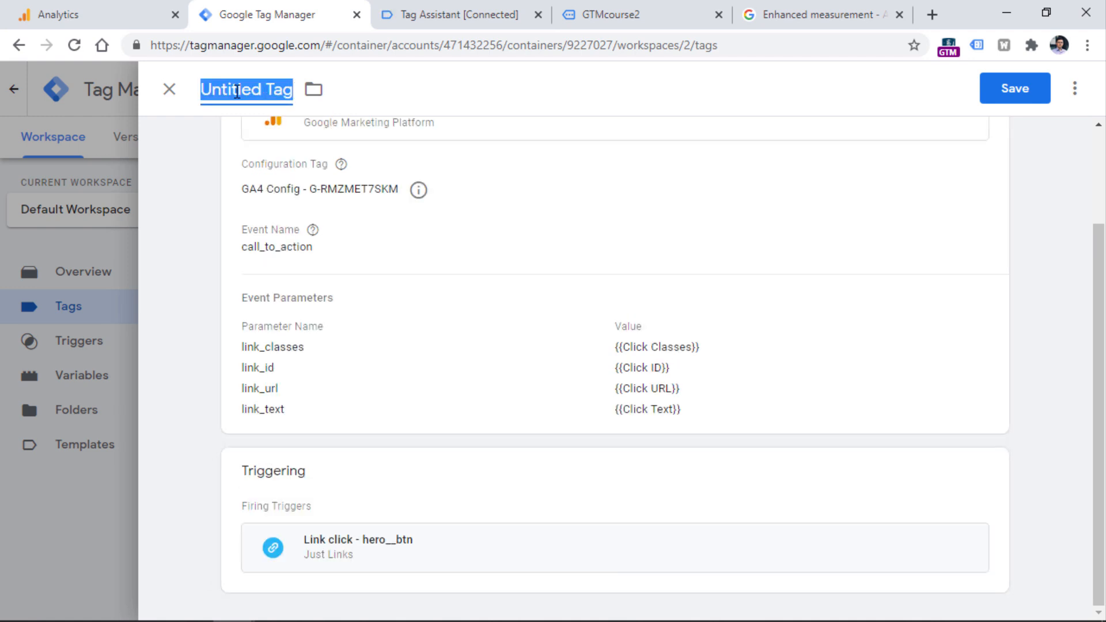
pyautogui.write('GA4 Event - call_to_action')
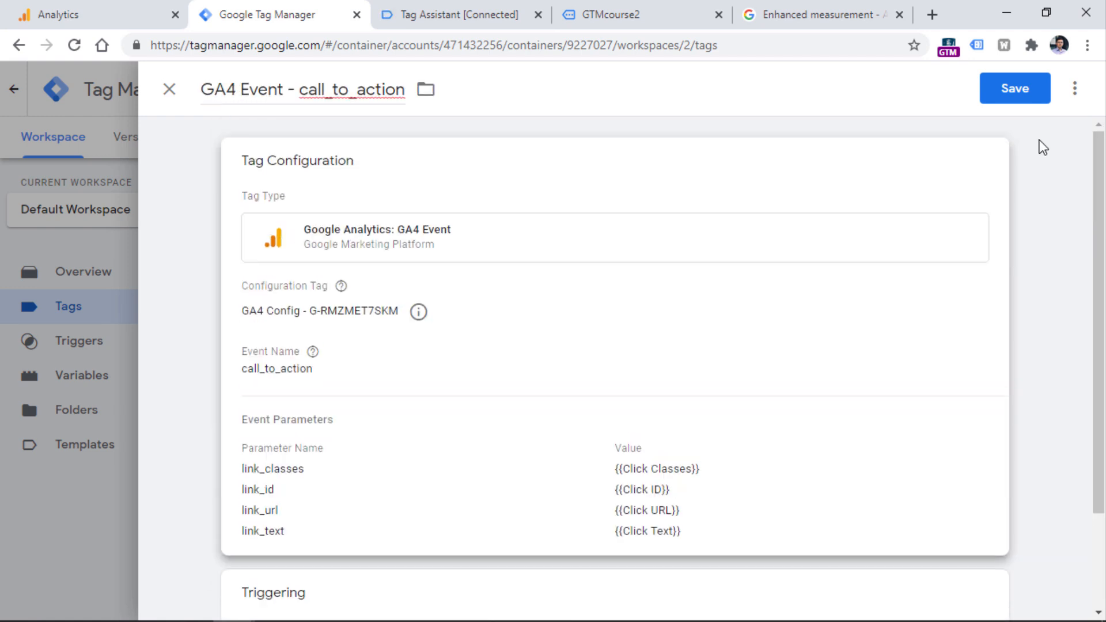
pyautogui.click(1014, 89)
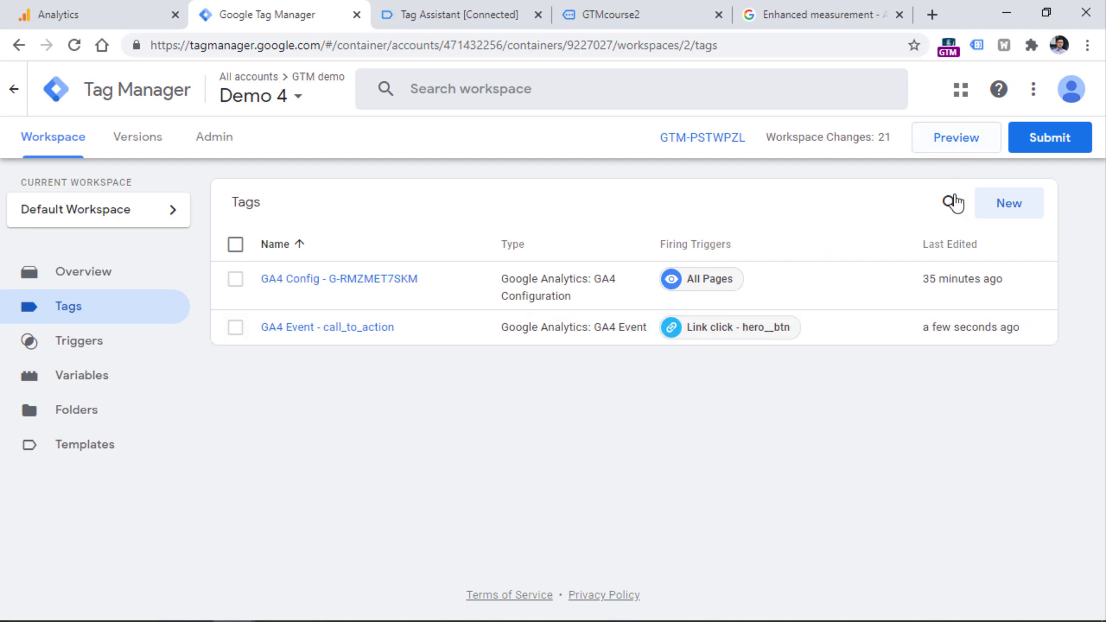
# Step: Preview the container, follow the Big Homepage Call-to-Action link on the homepage, and continue to the debug summary in Tag Assistant
pyautogui.click(956, 145)
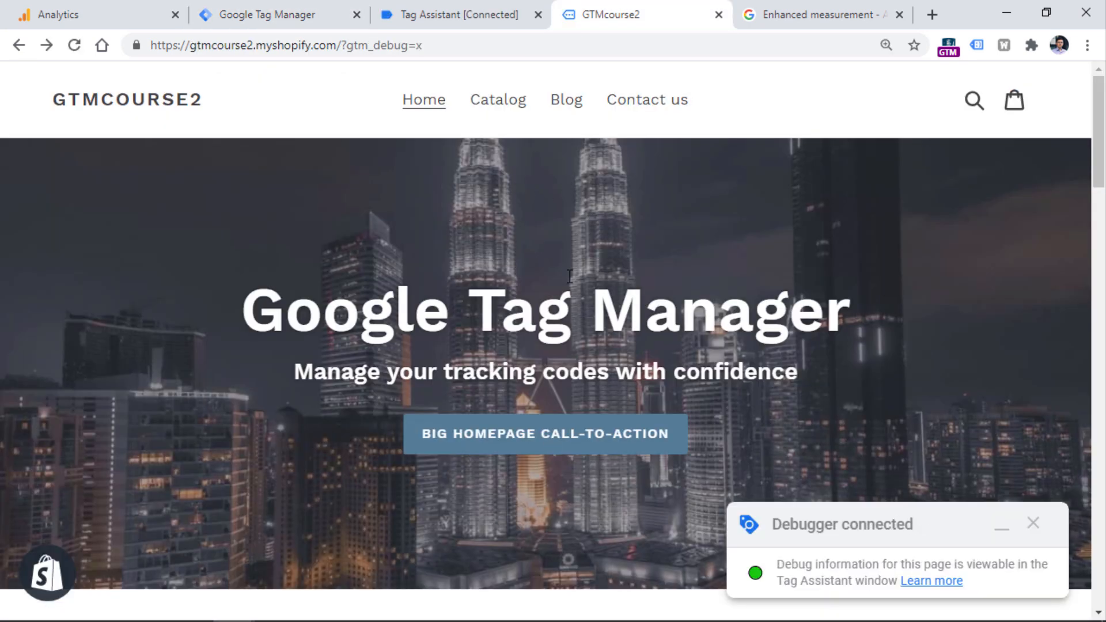
pyautogui.click(540, 443)
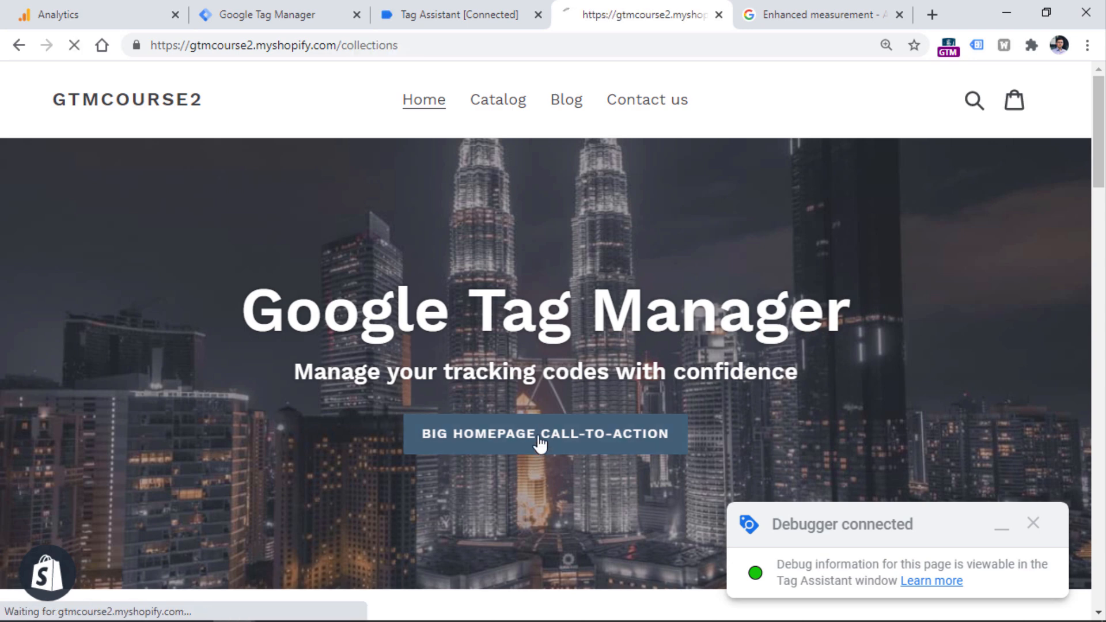
pyautogui.click(483, 15)
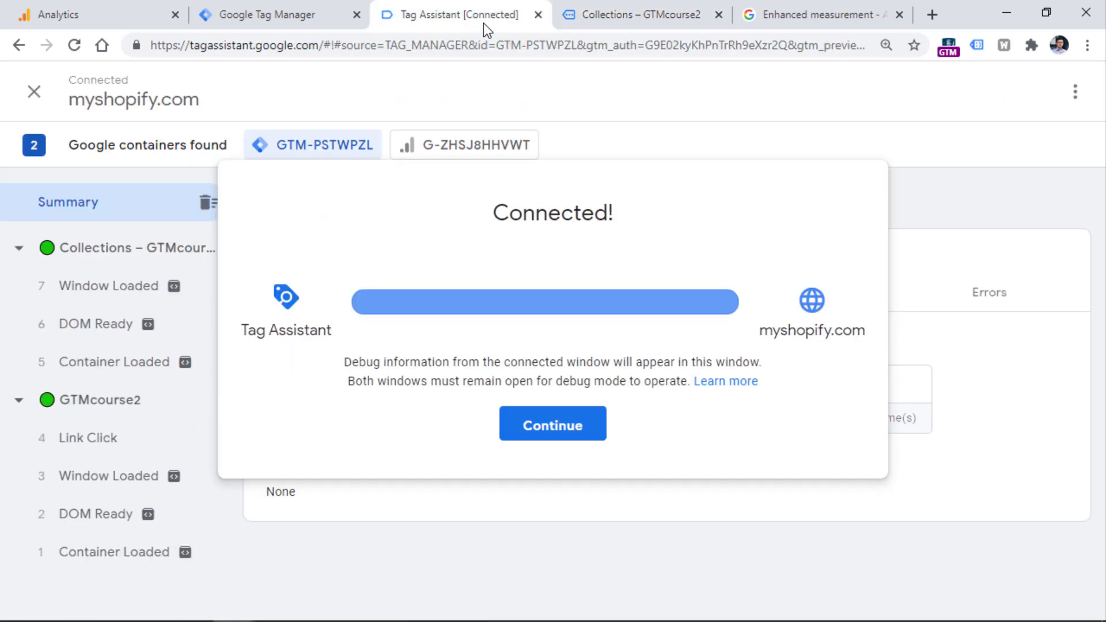
pyautogui.click(554, 424)
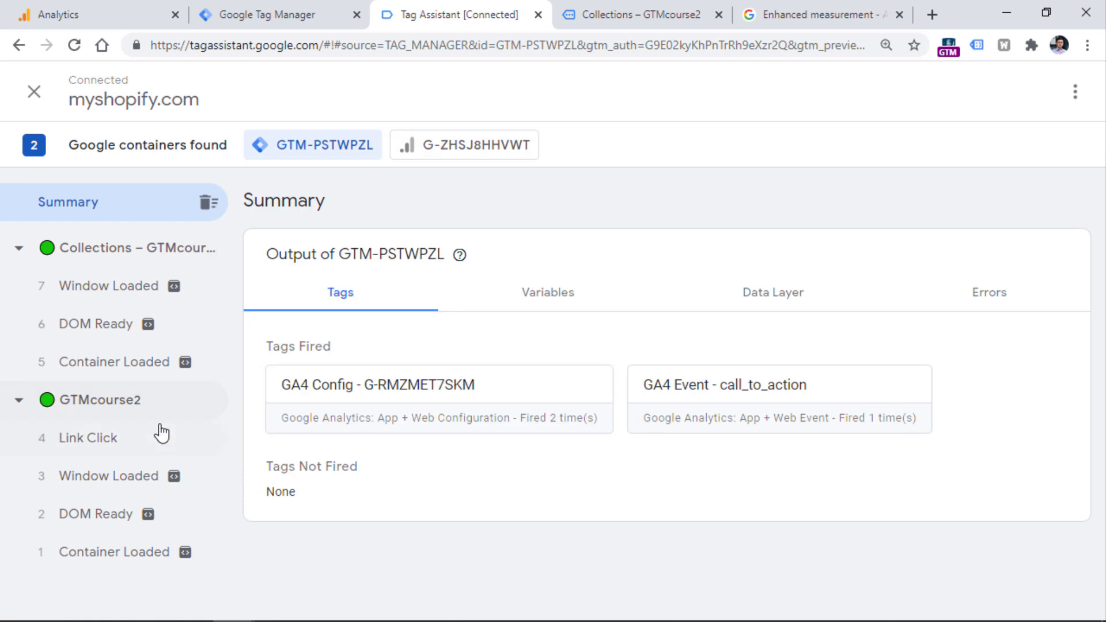
# Step: Open the GA4 Event - call_to_action tag fired on the Link Click event and examine its event name and event parameters
pyautogui.click(88, 441)
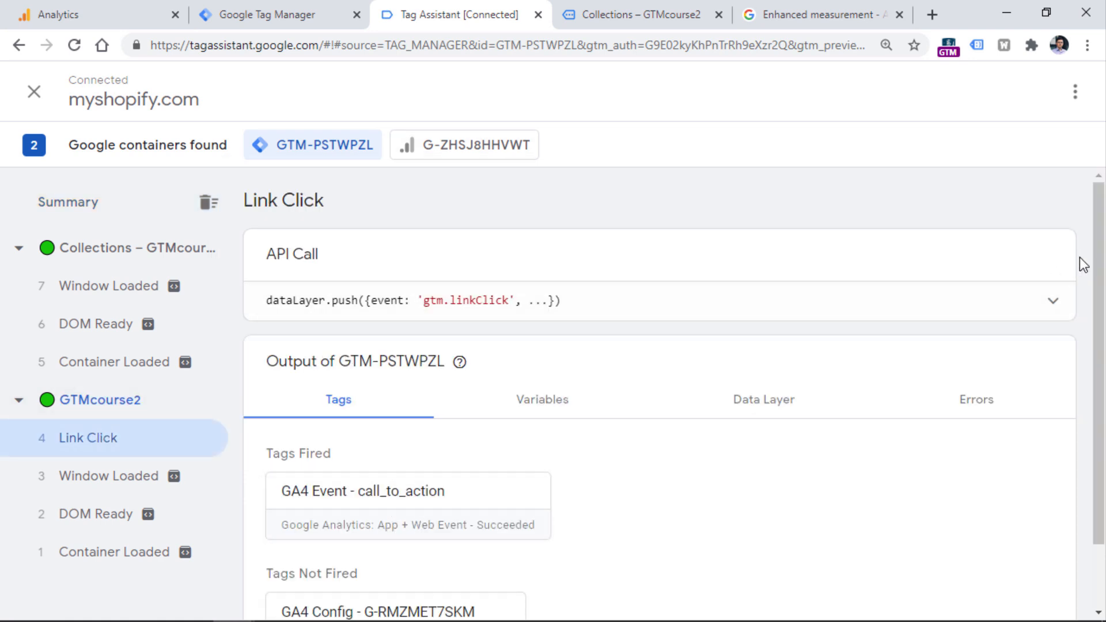
pyautogui.scroll(-2, 1098, 271)
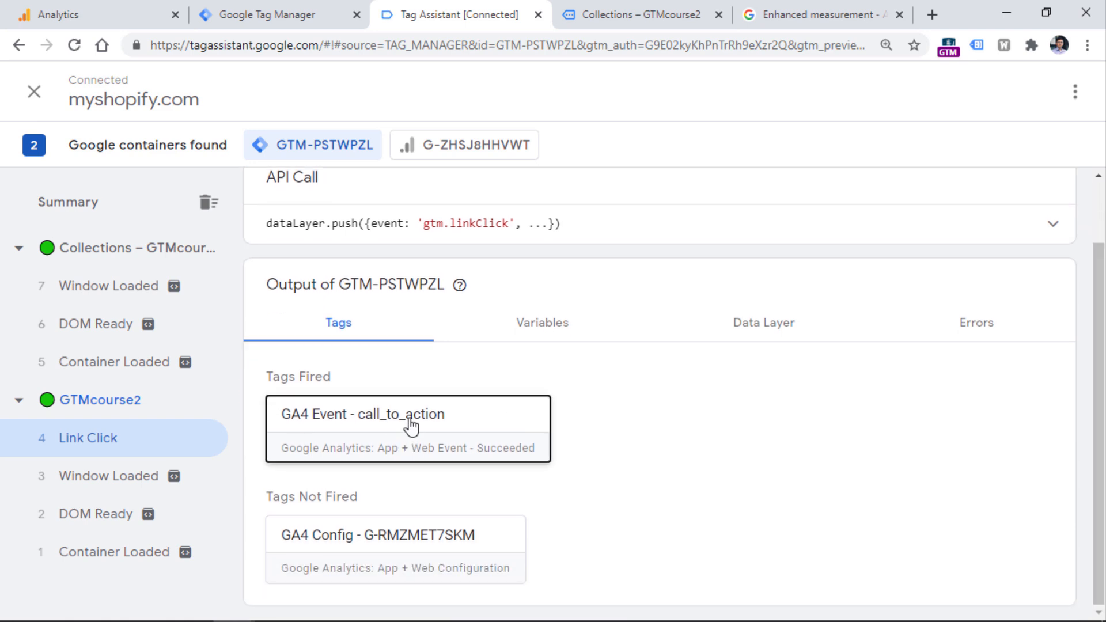
pyautogui.click(411, 426)
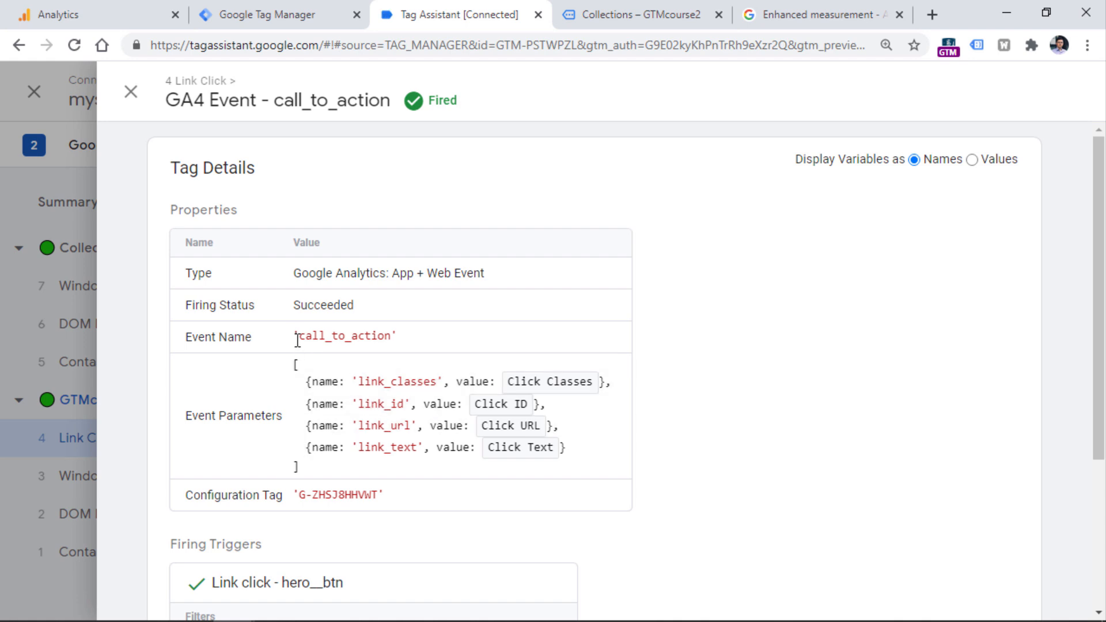
pyautogui.moveTo(300, 332); pyautogui.dragTo(391, 335)
pyautogui.click(391, 335)
pyautogui.moveTo(295, 361); pyautogui.dragTo(328, 464)
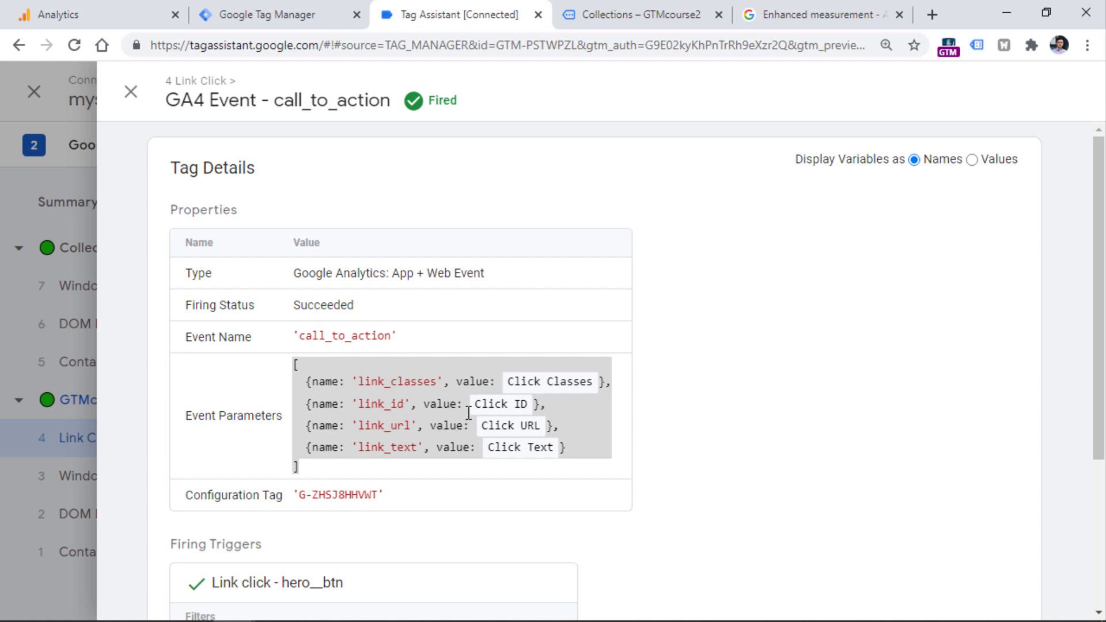
pyautogui.click(625, 382)
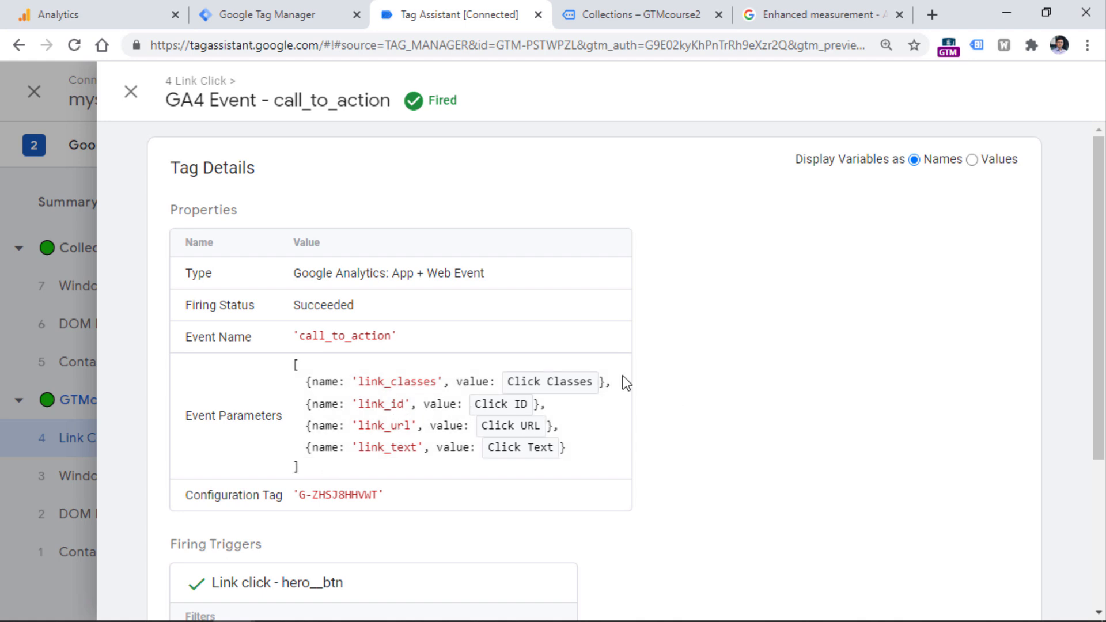
# Step: Display the tag's variables as values and check the value sent for link_classes
pyautogui.click(973, 160)
pyautogui.moveTo(509, 378); pyautogui.dragTo(599, 379)
pyautogui.click(481, 394)
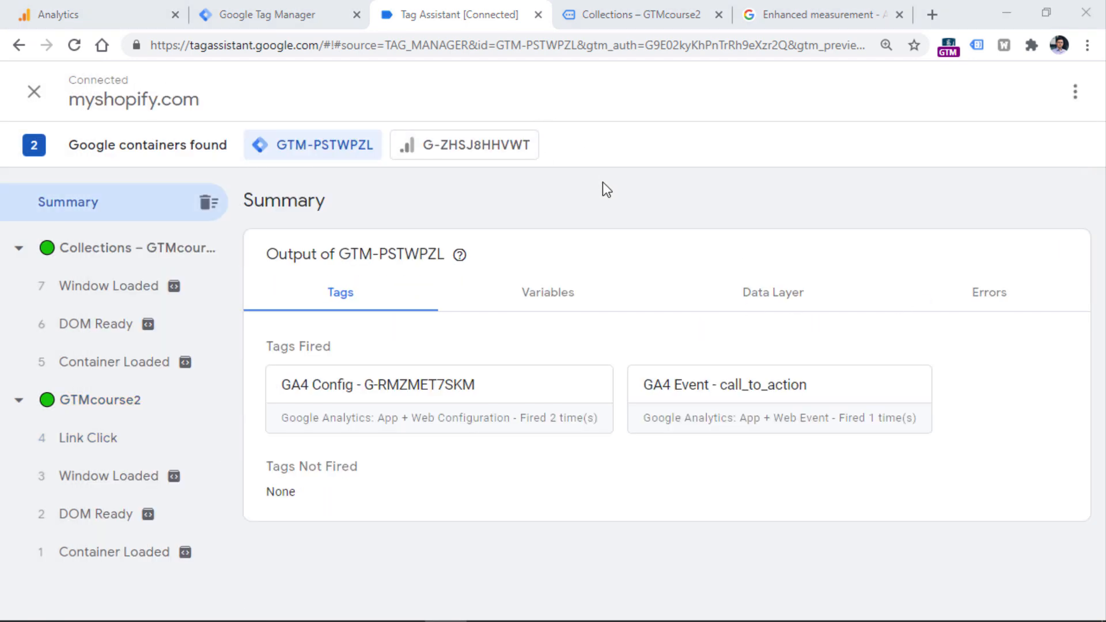
# Step: Open the call_to_action hit sent by the G-ZHSJ8HHVWT container and examine its hit details
pyautogui.click(467, 147)
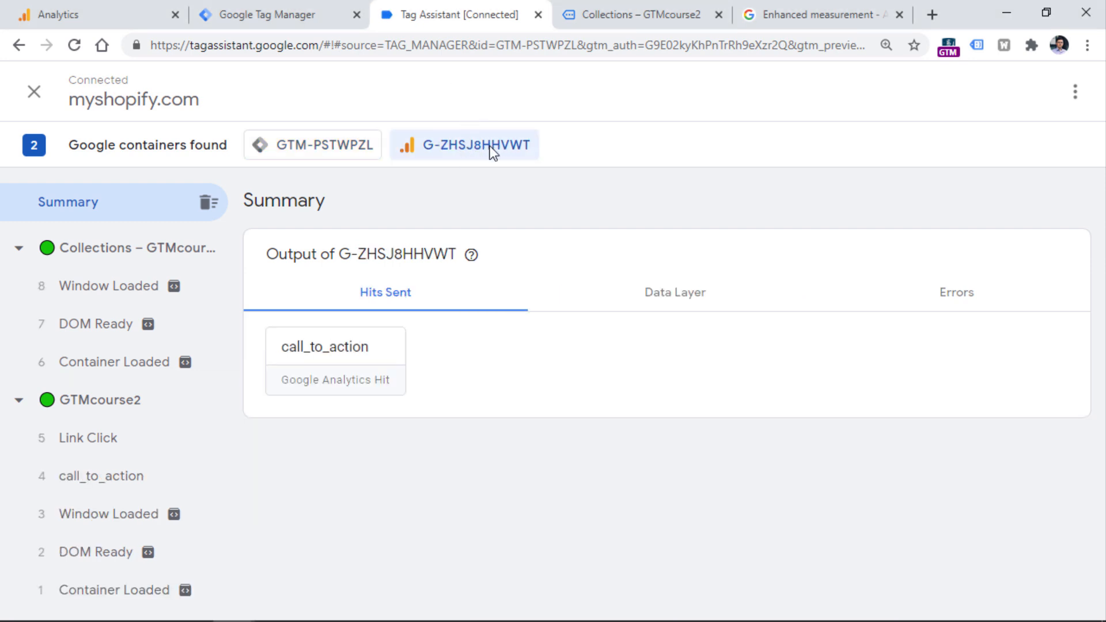
pyautogui.click(327, 367)
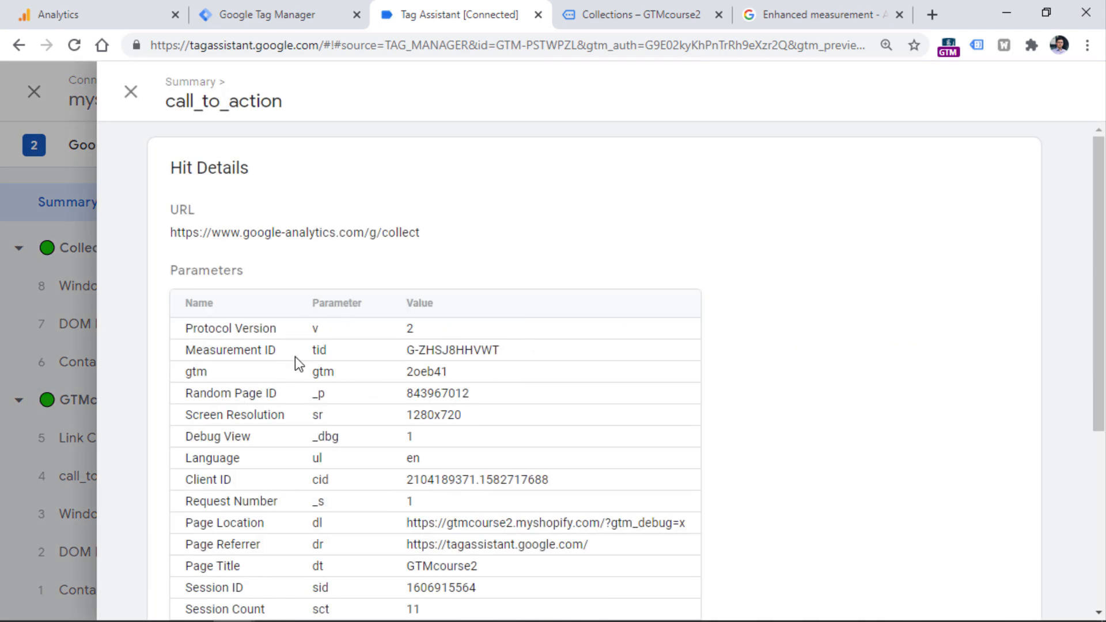
pyautogui.scroll(-5, 303, 371)
pyautogui.scroll(5, 171, 188)
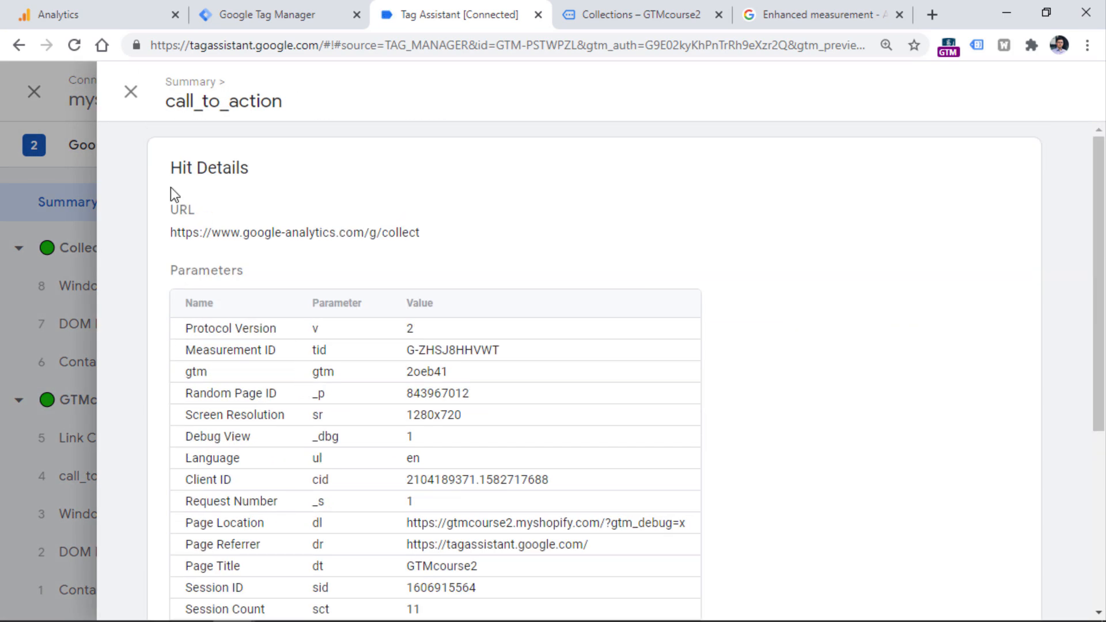
pyautogui.click(131, 91)
# Step: Switch to the DebugView in Google Analytics and open the call_to_action event from the timeline
pyautogui.click(99, 12)
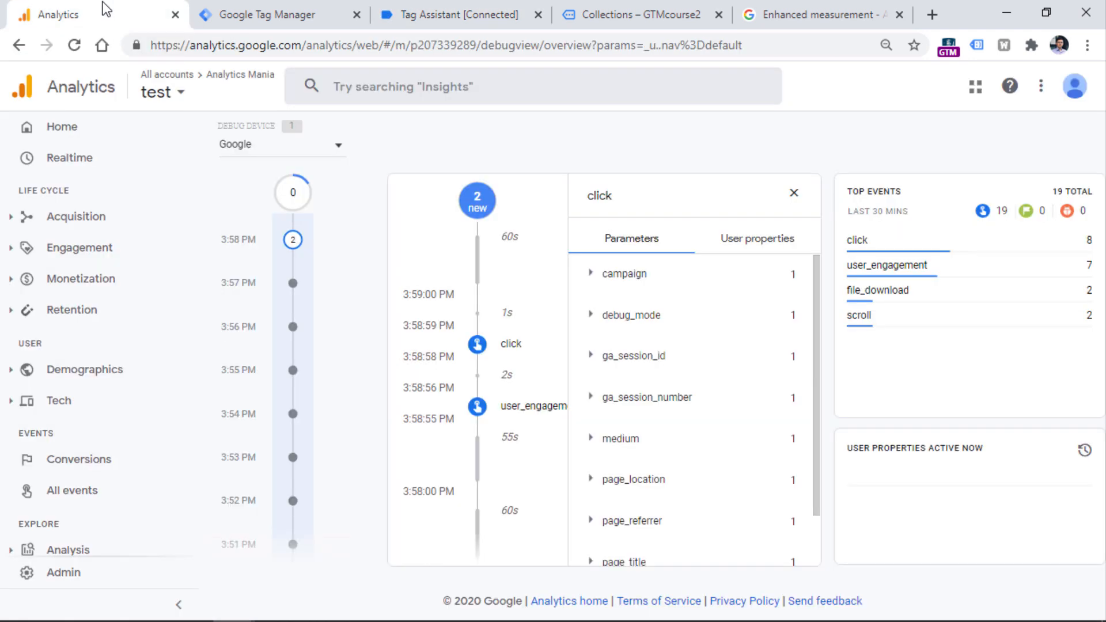
pyautogui.scroll(-2, 102, 340)
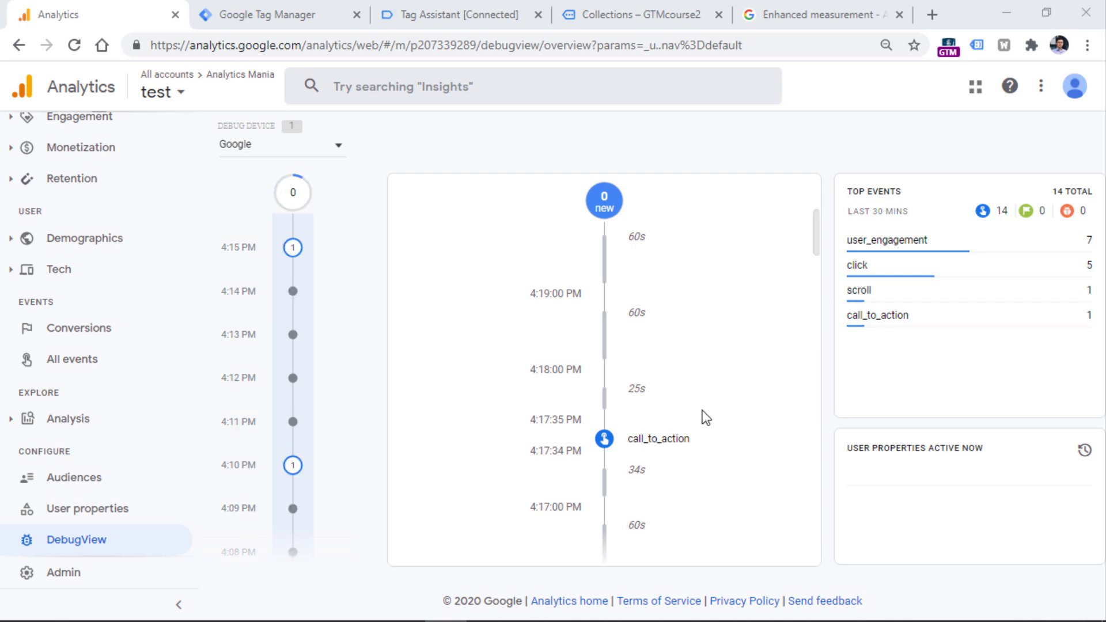
pyautogui.click(663, 440)
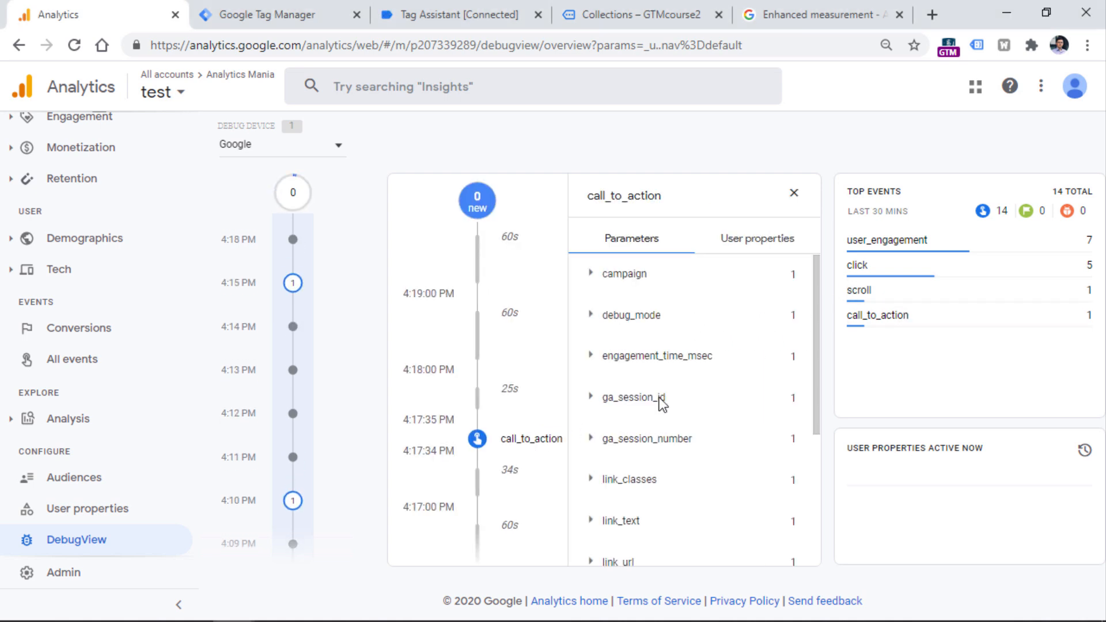
# Step: Check the values received for the link_classes, link_text and link_url parameters of the call_to_action event
pyautogui.moveTo(818, 282); pyautogui.dragTo(818, 342)
pyautogui.click(598, 379)
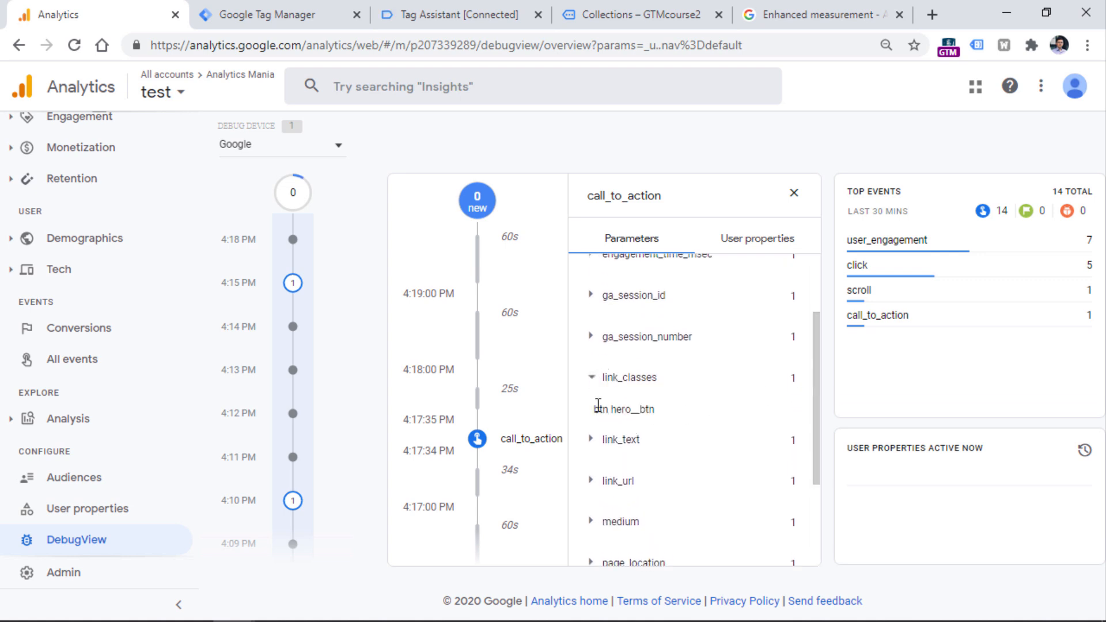
pyautogui.click(599, 379)
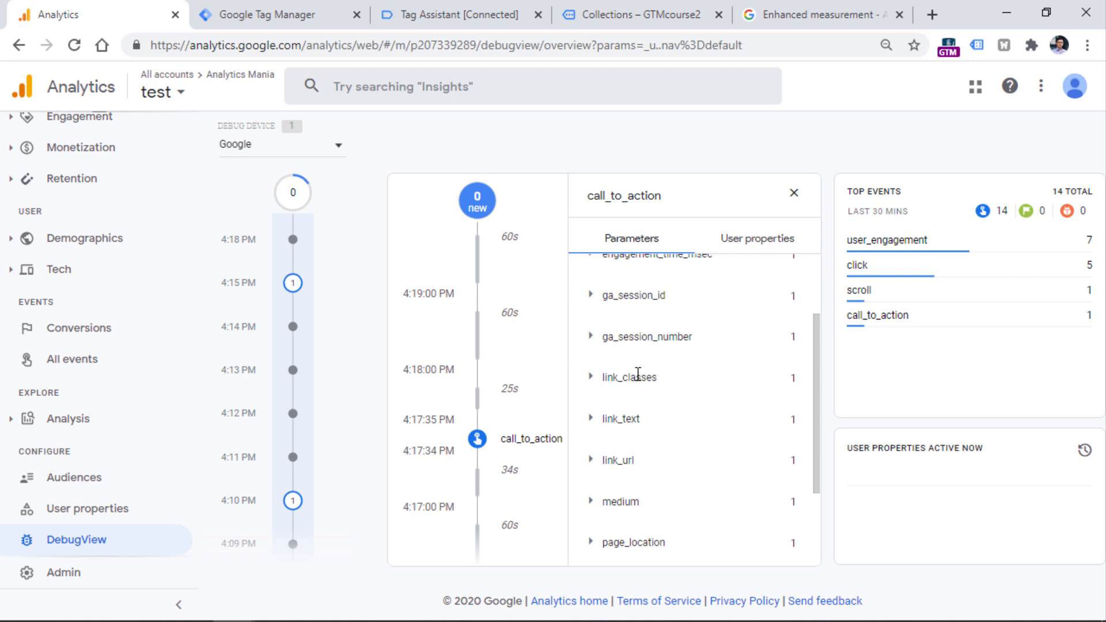
pyautogui.click(593, 421)
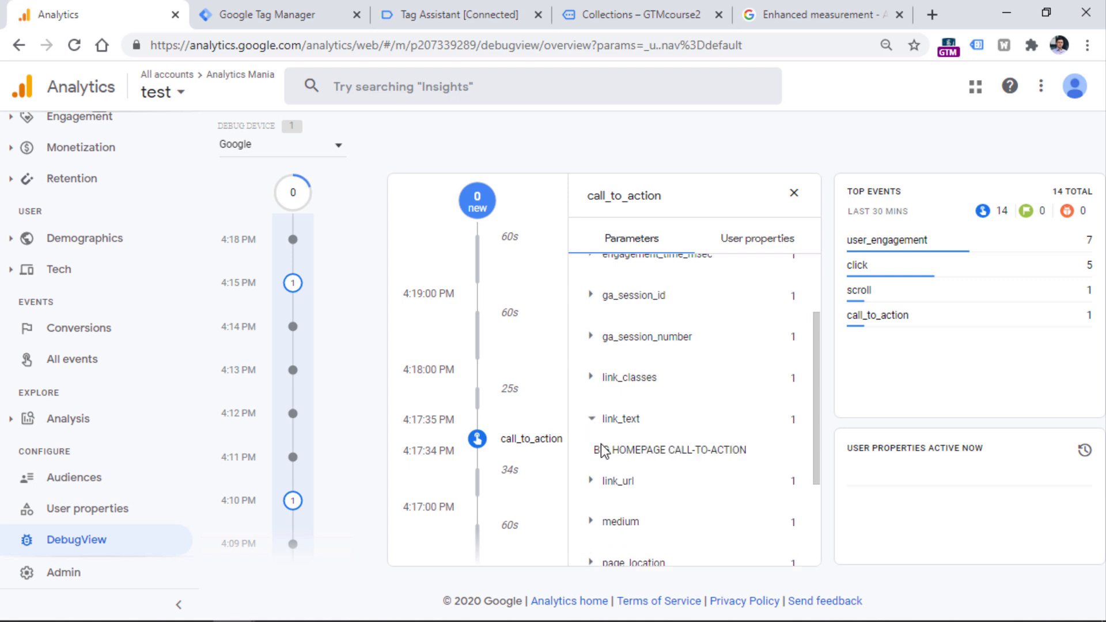
pyautogui.click(593, 426)
pyautogui.click(592, 460)
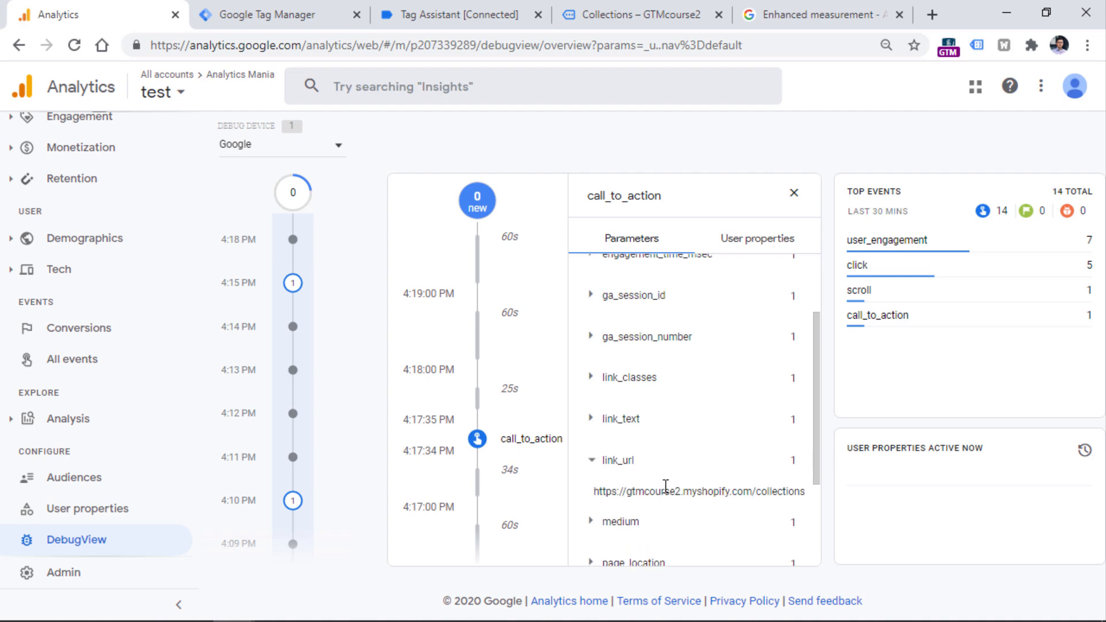
pyautogui.click(594, 462)
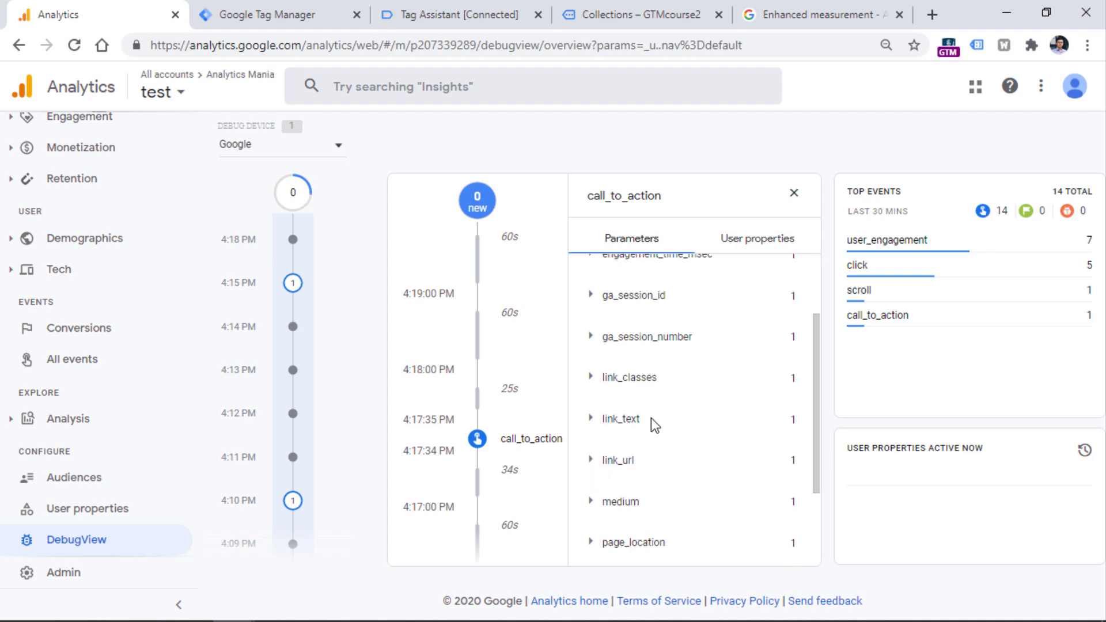
# Step: Return to Tag Assistant, open the GA4 Event - call_to_action tag from the GTM-PSTWPZL summary, and examine its link_id parameter
pyautogui.click(459, 15)
pyautogui.click(346, 349)
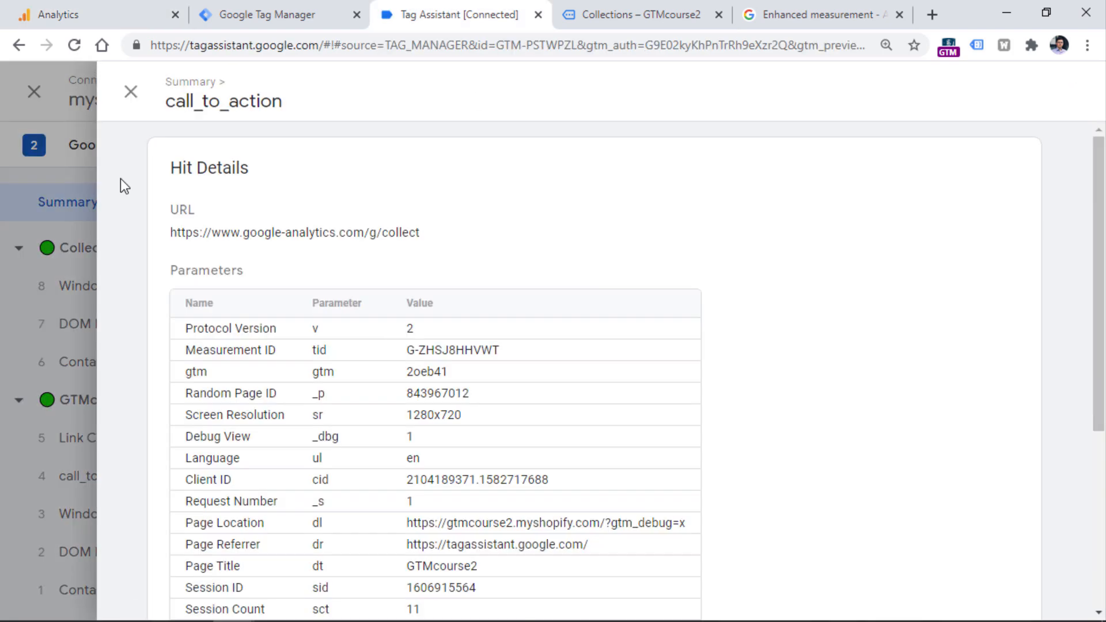
pyautogui.click(129, 102)
pyautogui.click(298, 147)
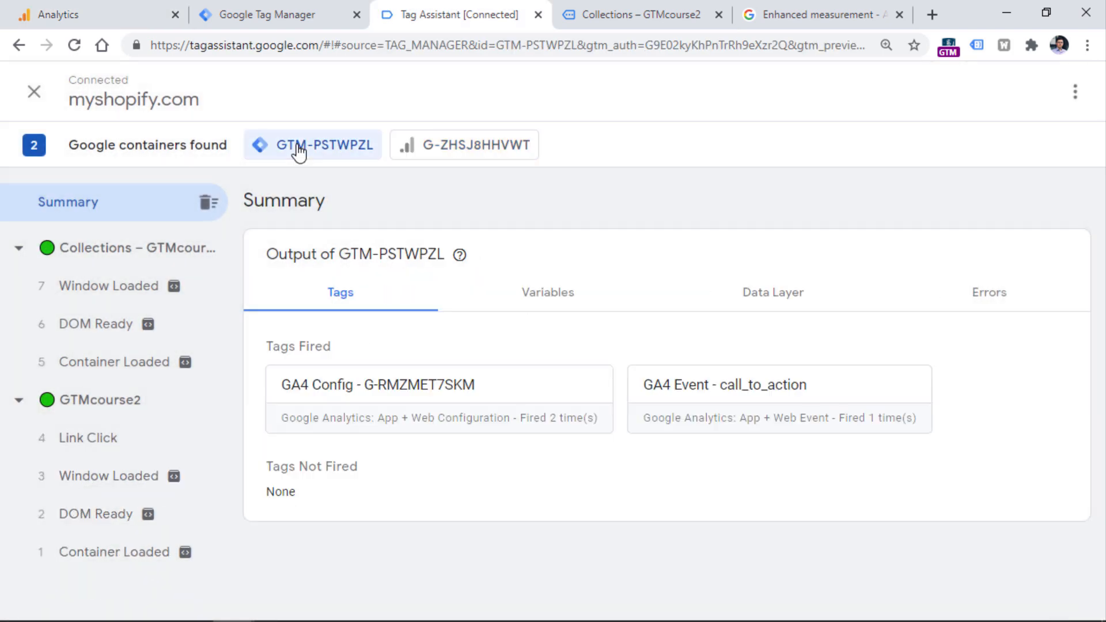
pyautogui.click(691, 386)
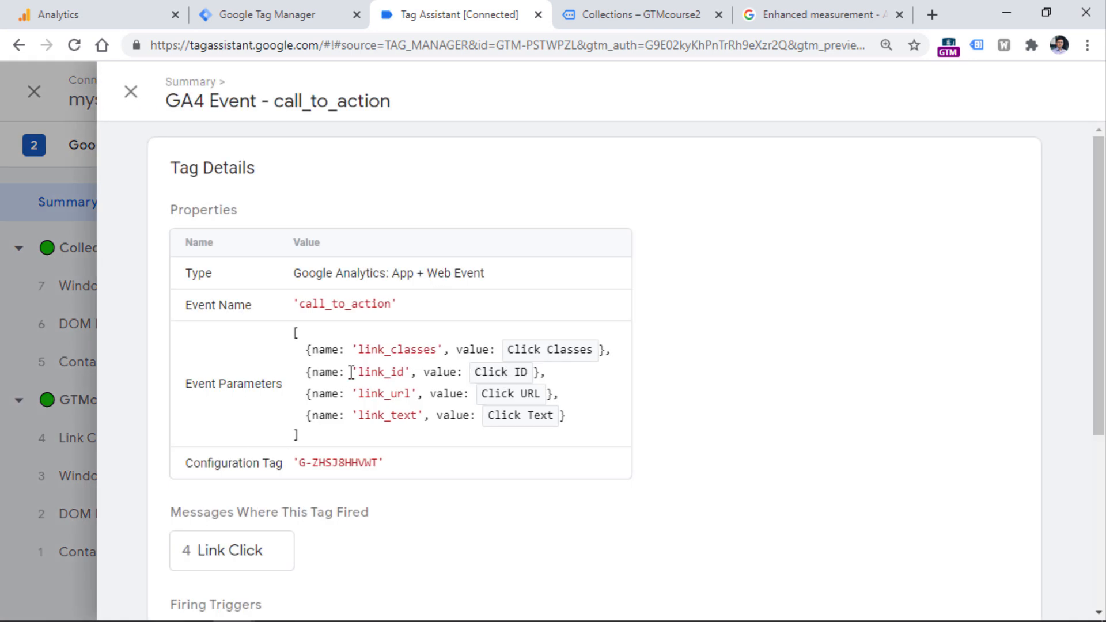
pyautogui.moveTo(483, 371); pyautogui.dragTo(540, 369)
pyautogui.click(518, 374)
pyautogui.click(130, 91)
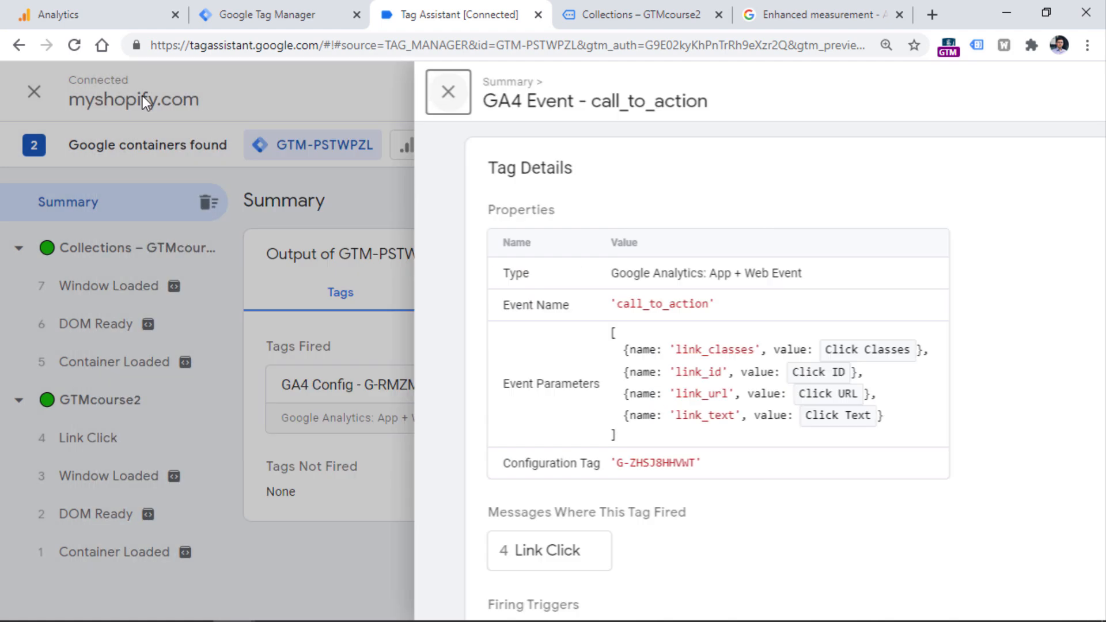
# Step: Open the call_to_action tag fired on the Link Click event and display its variables as values to check link_id
pyautogui.click(109, 439)
pyautogui.click(403, 385)
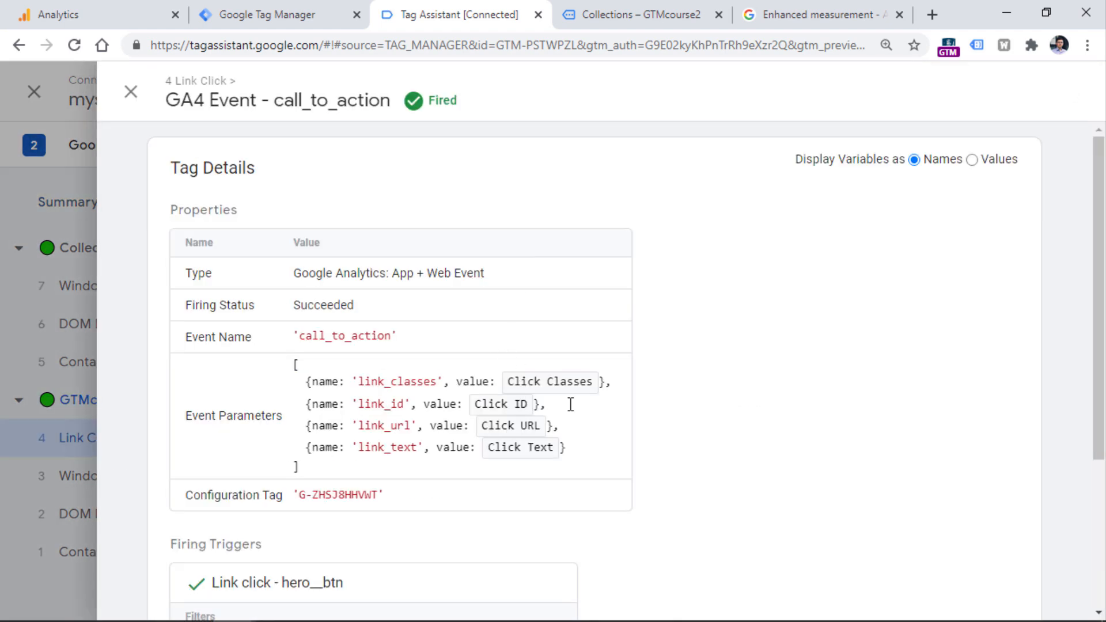
pyautogui.click(972, 160)
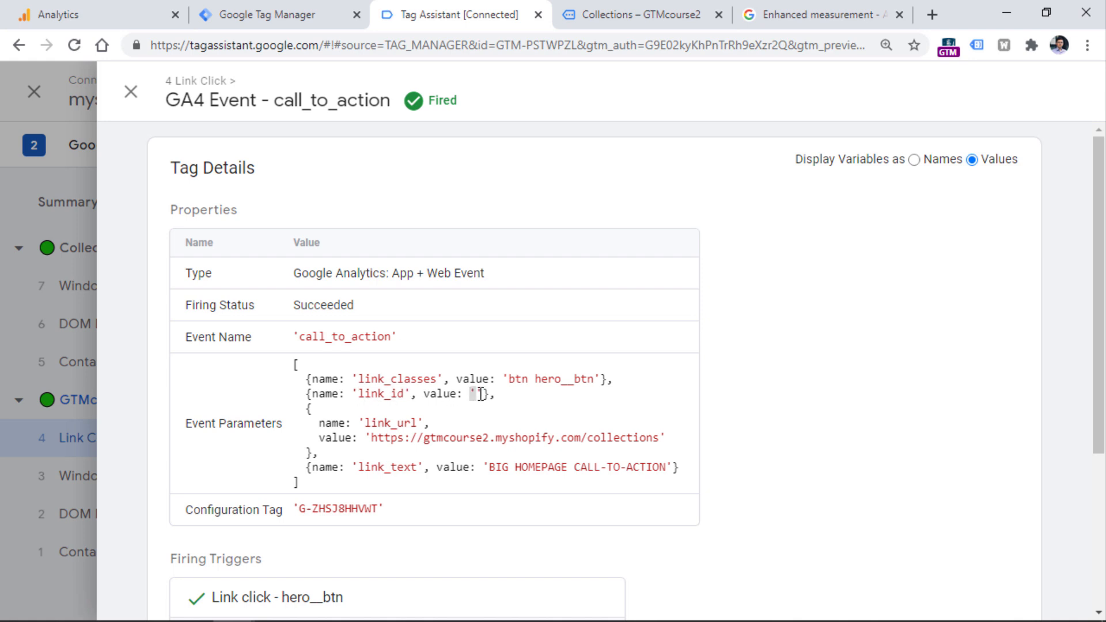
# Step: Look through the call_to_action parameter list in the Google Analytics DebugView, then switch to Google Tag Manager
pyautogui.click(70, 14)
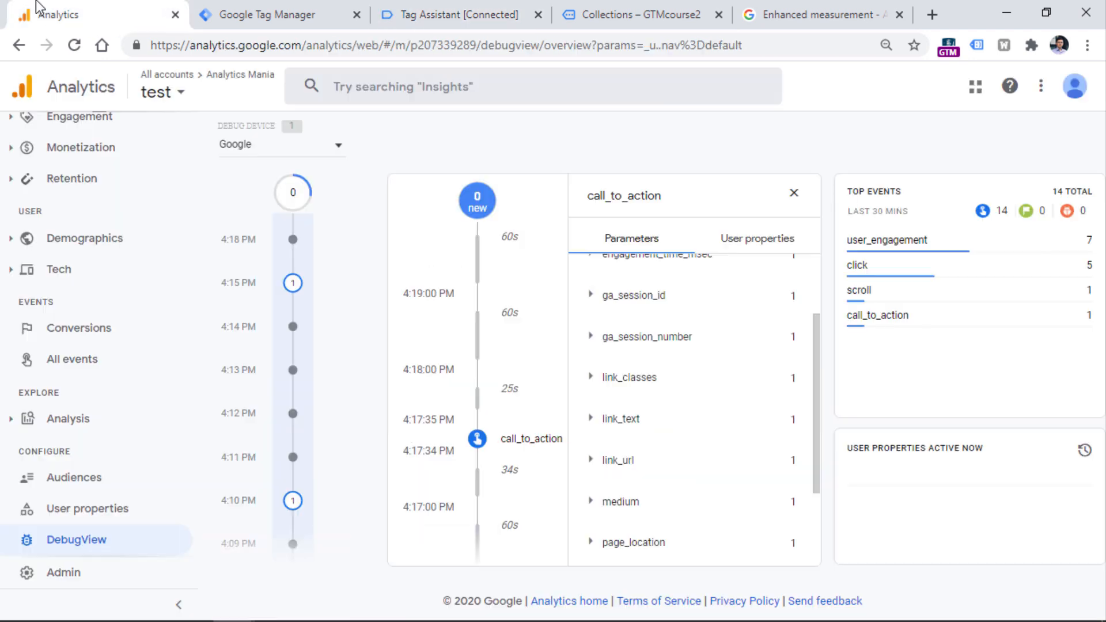
pyautogui.scroll(-3, 654, 371)
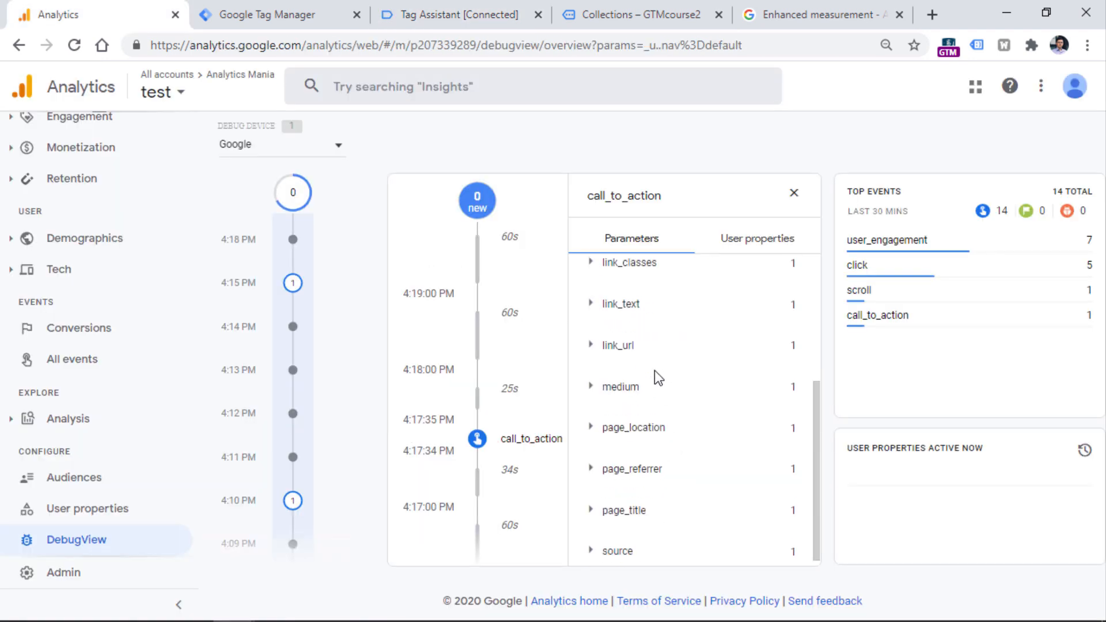
pyautogui.moveTo(814, 455); pyautogui.dragTo(809, 285)
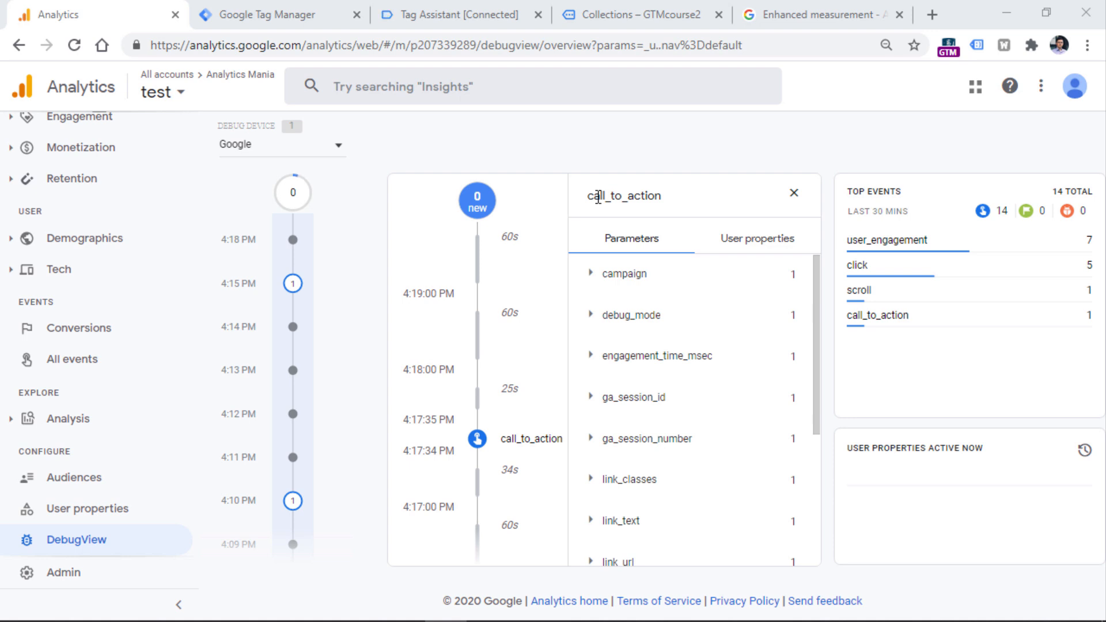
pyautogui.click(251, 13)
# Step: View the list of all events in Google Analytics and open the Engagement Events report to its event table
pyautogui.click(78, 365)
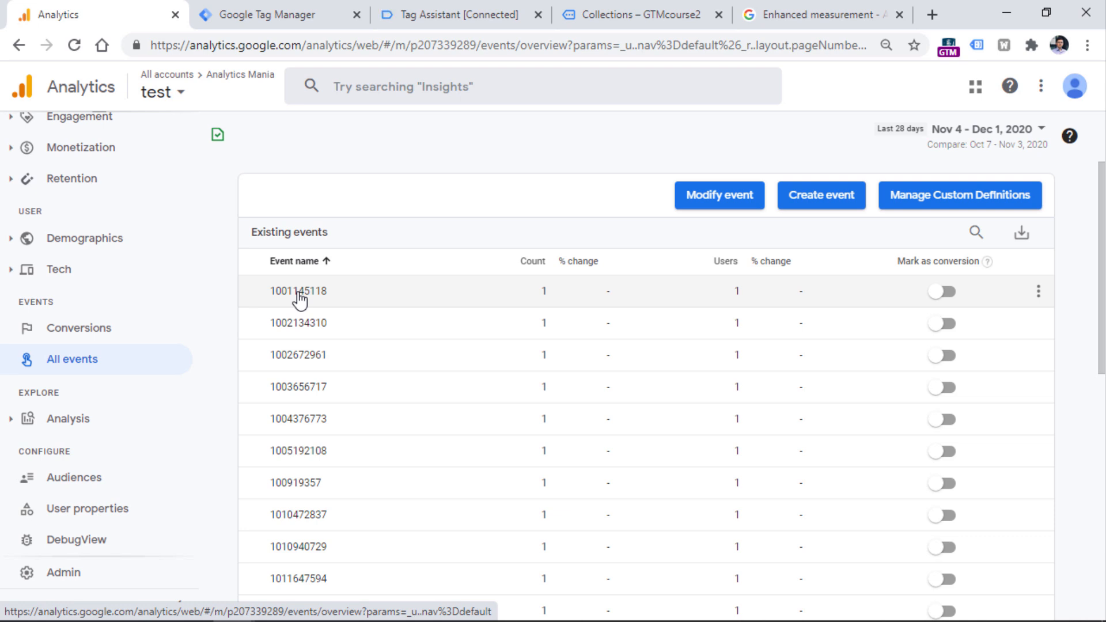
pyautogui.scroll(3, 163, 254)
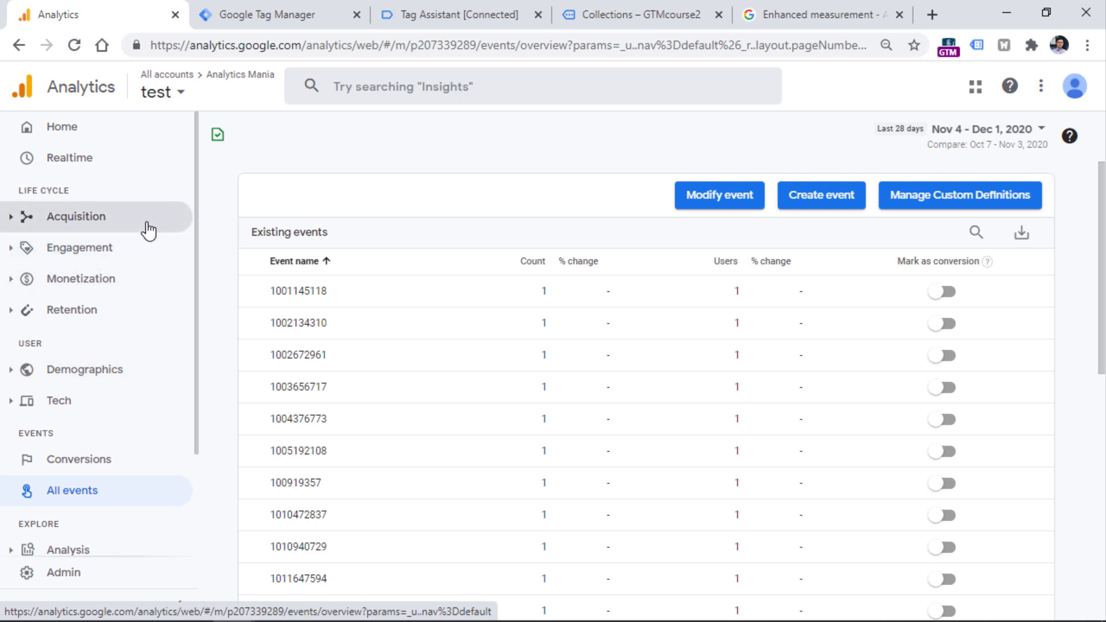
pyautogui.click(26, 253)
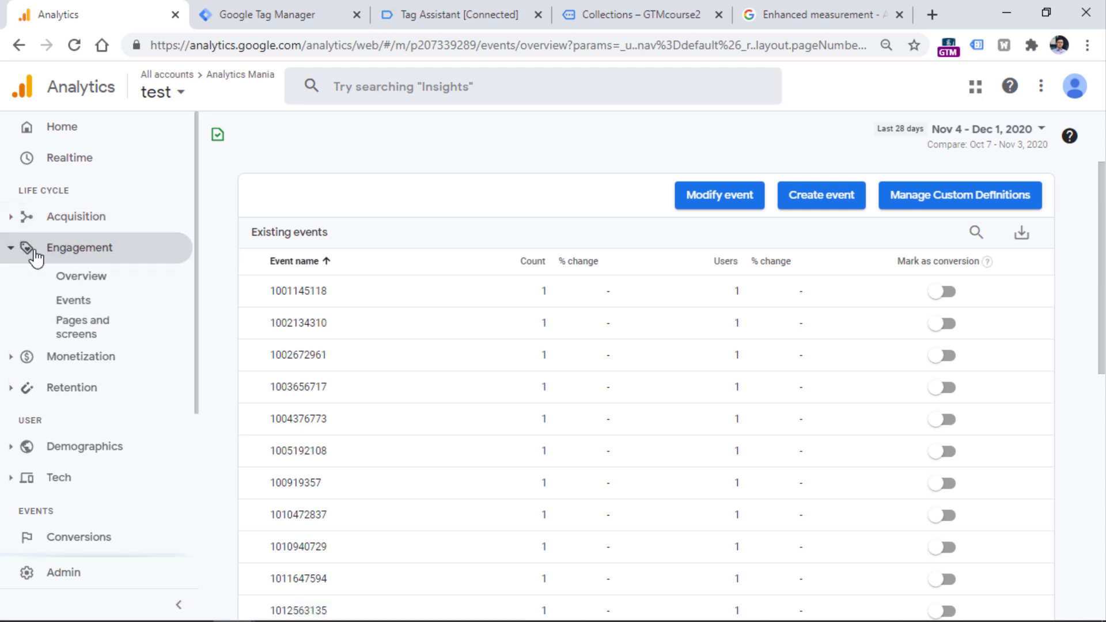
pyautogui.click(73, 300)
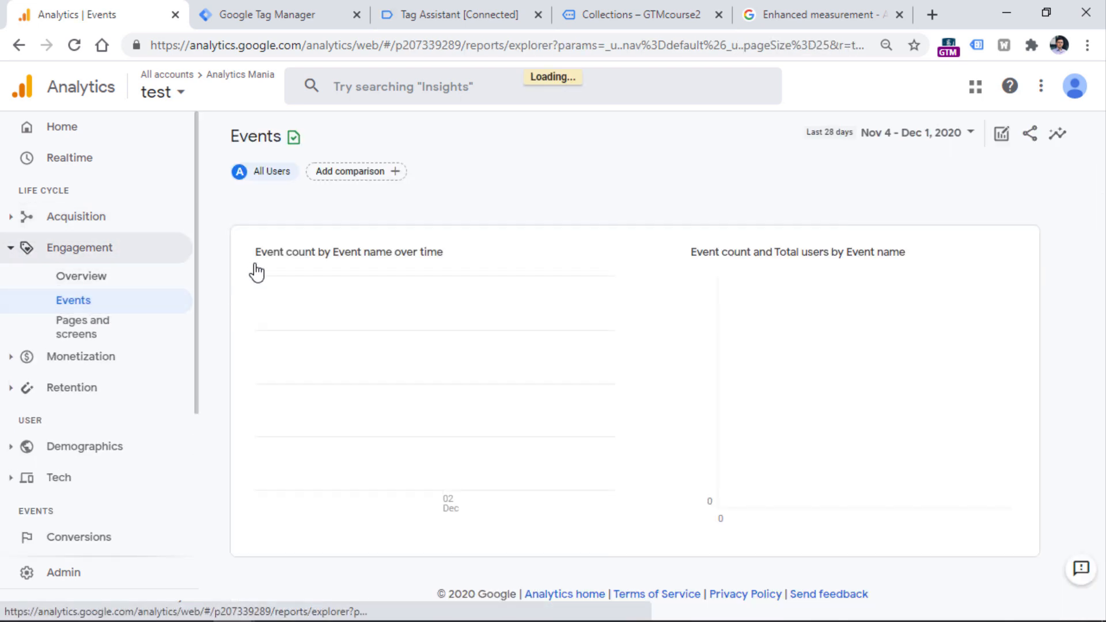
pyautogui.scroll(-5, 350, 217)
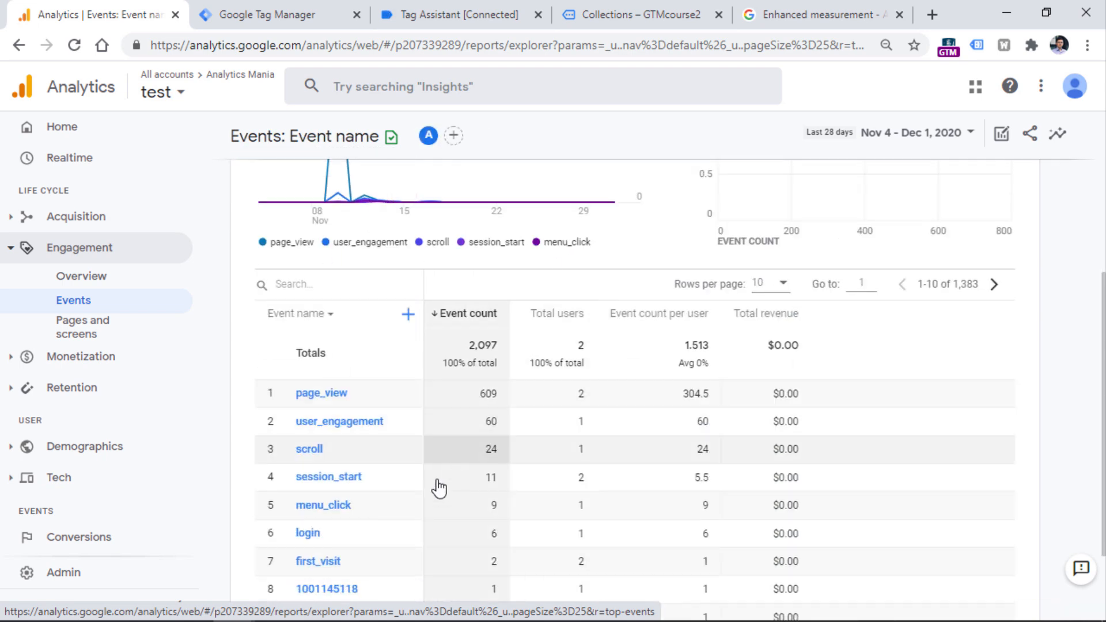
# Step: Open the menu_click event report and examine its menu_item_url and menu_item_name cards
pyautogui.click(329, 510)
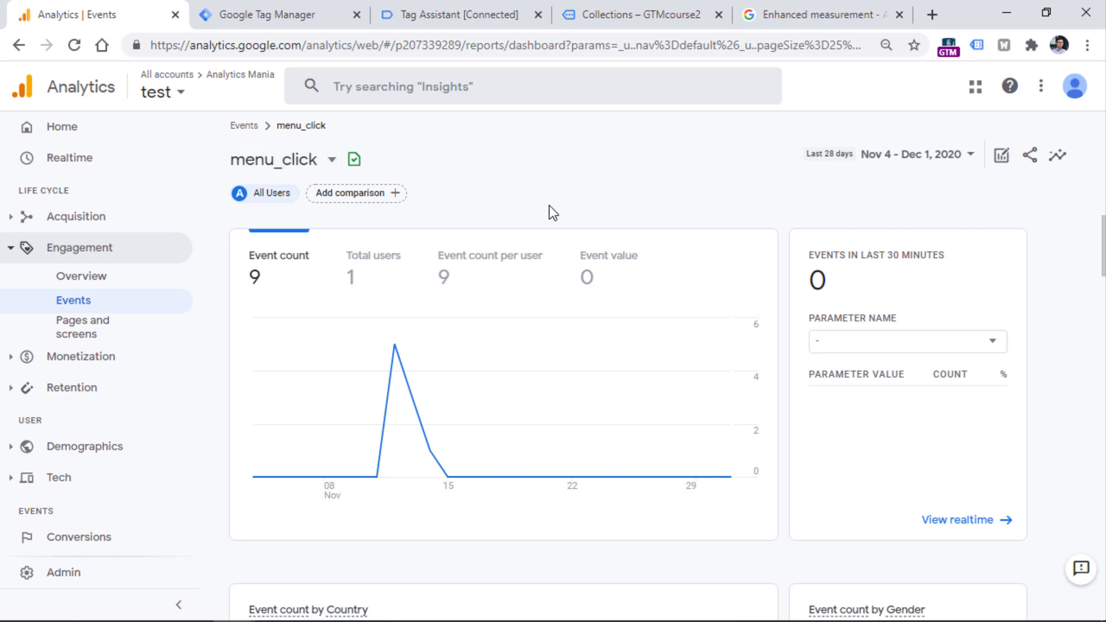
pyautogui.moveTo(1103, 253); pyautogui.dragTo(1089, 561)
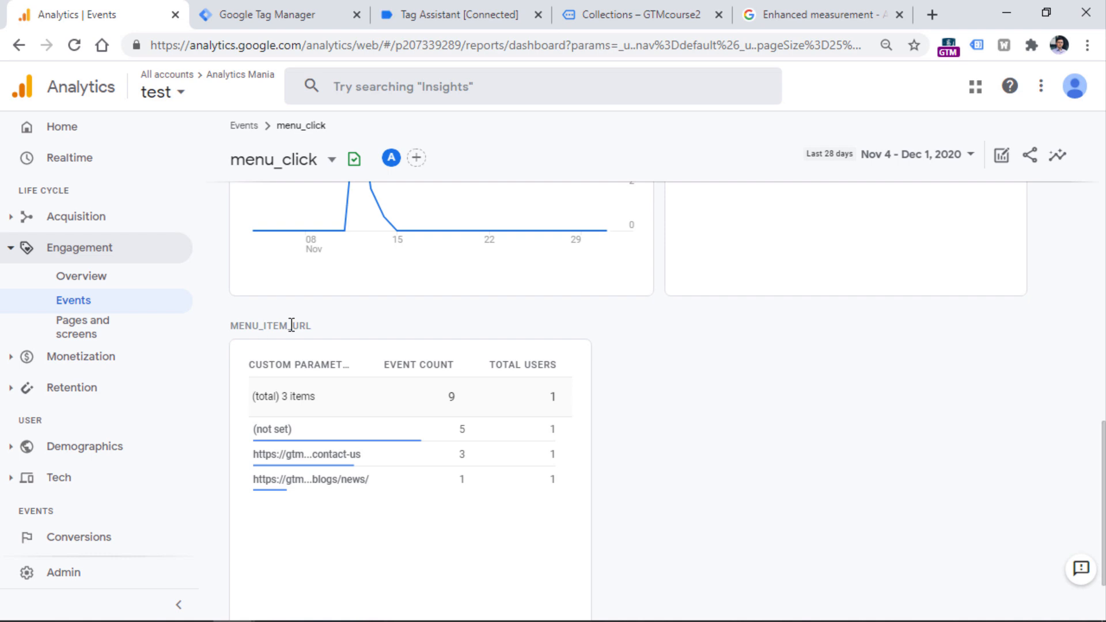
pyautogui.moveTo(1101, 460); pyautogui.dragTo(1088, 355)
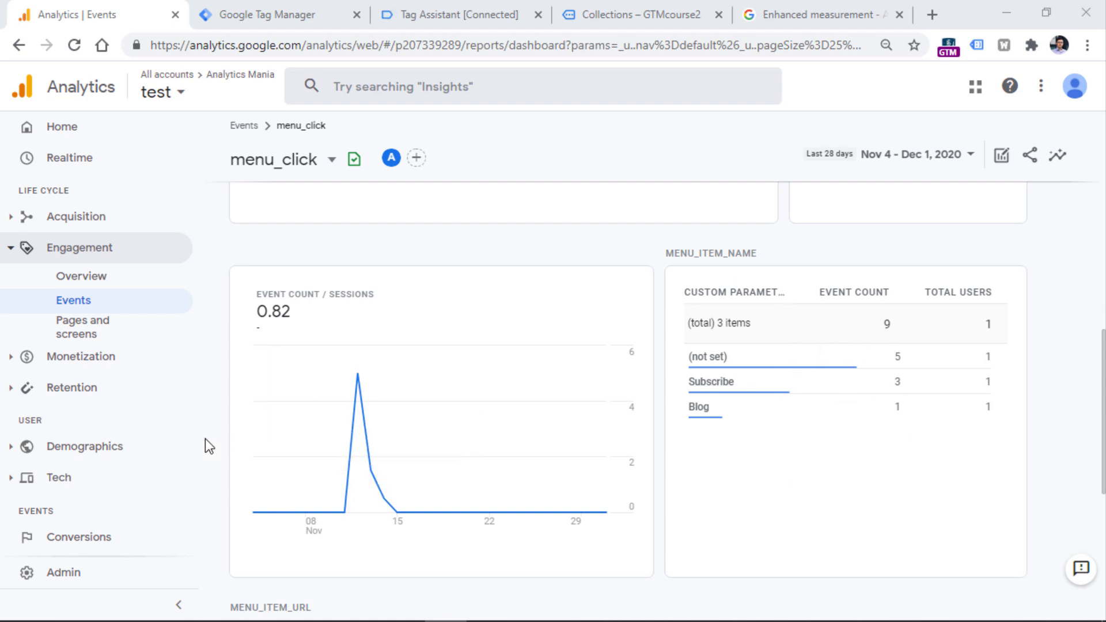
# Step: Open the custom definitions for all events and create and save a custom dimension for the event parameter link_id
pyautogui.scroll(-3, 103, 328)
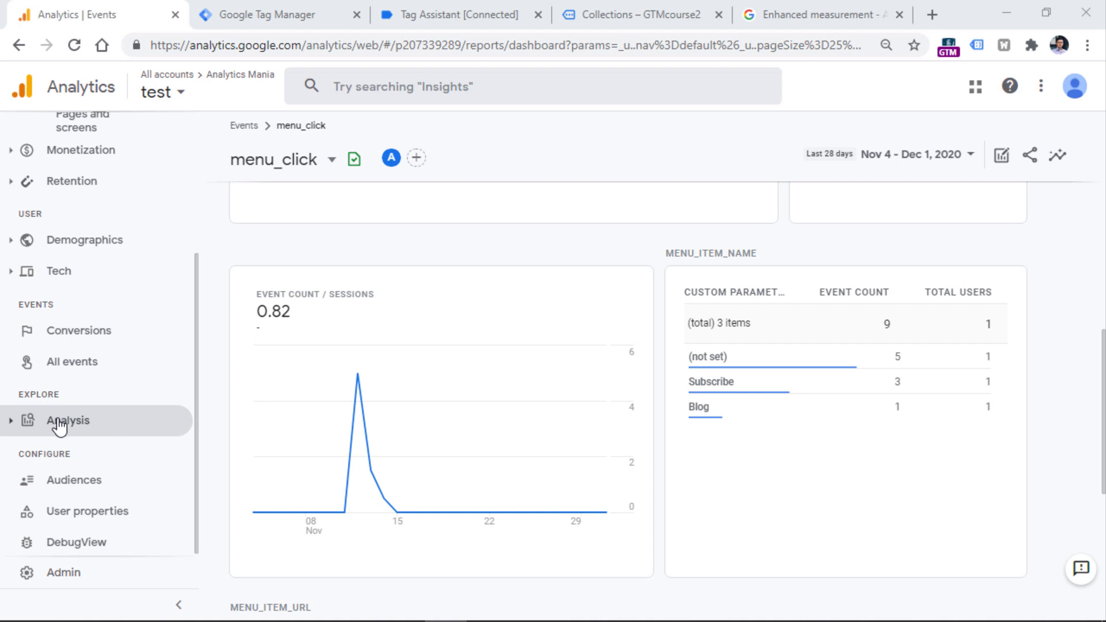
pyautogui.click(94, 363)
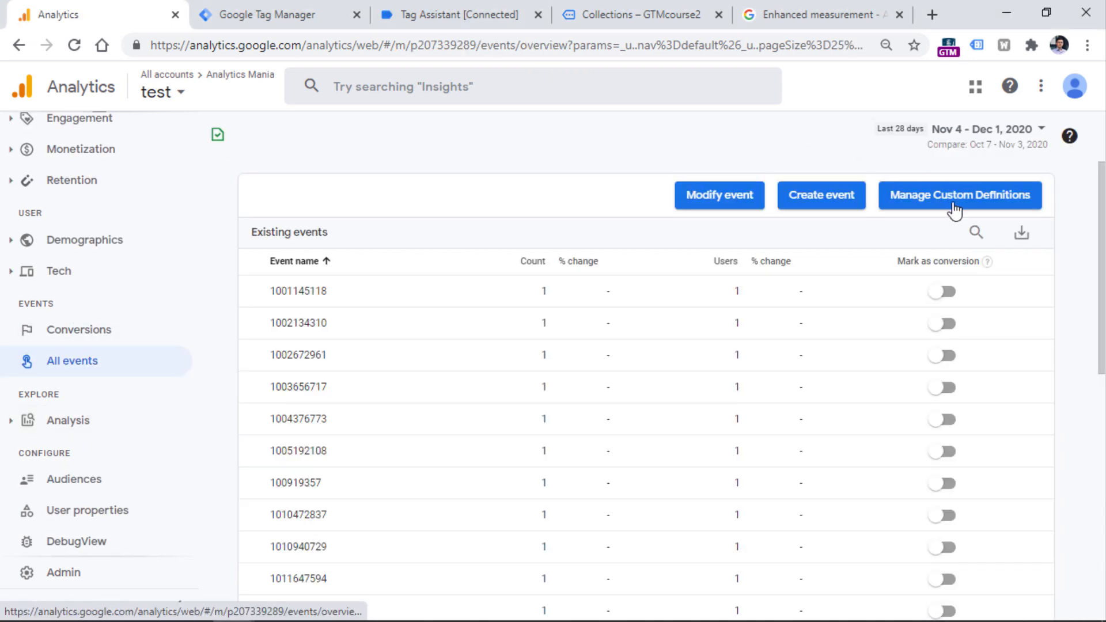
pyautogui.click(964, 201)
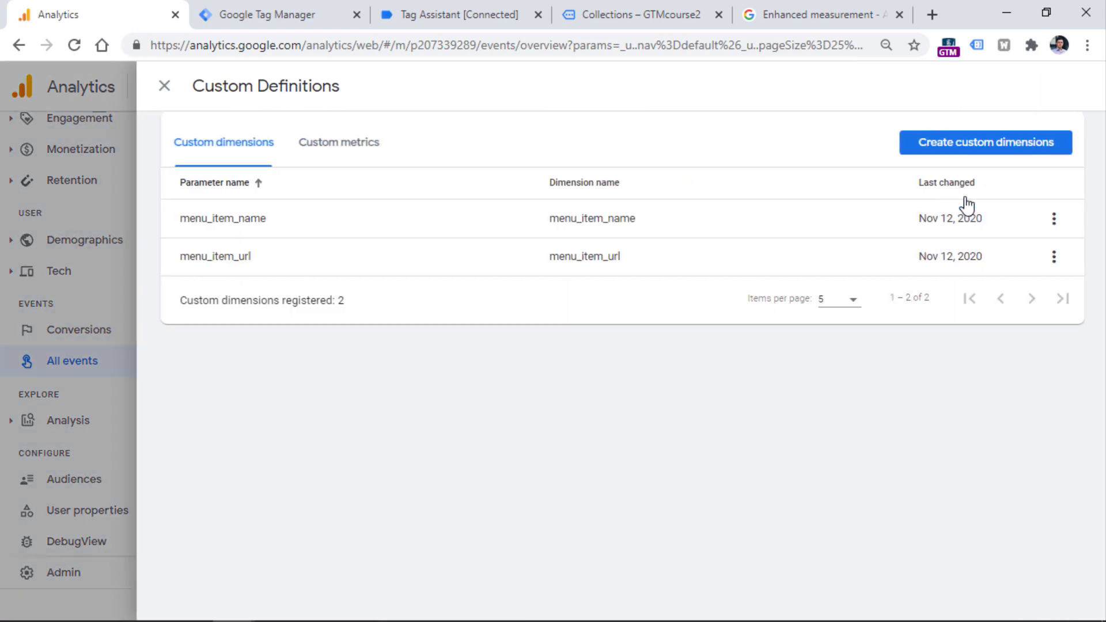
pyautogui.click(990, 151)
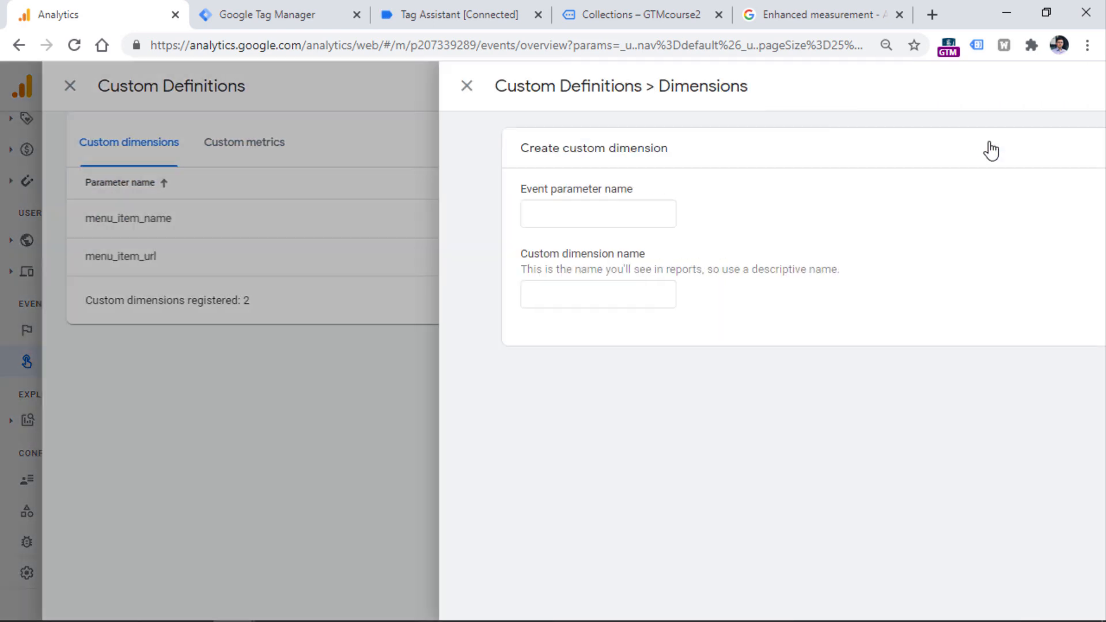
pyautogui.click(285, 213)
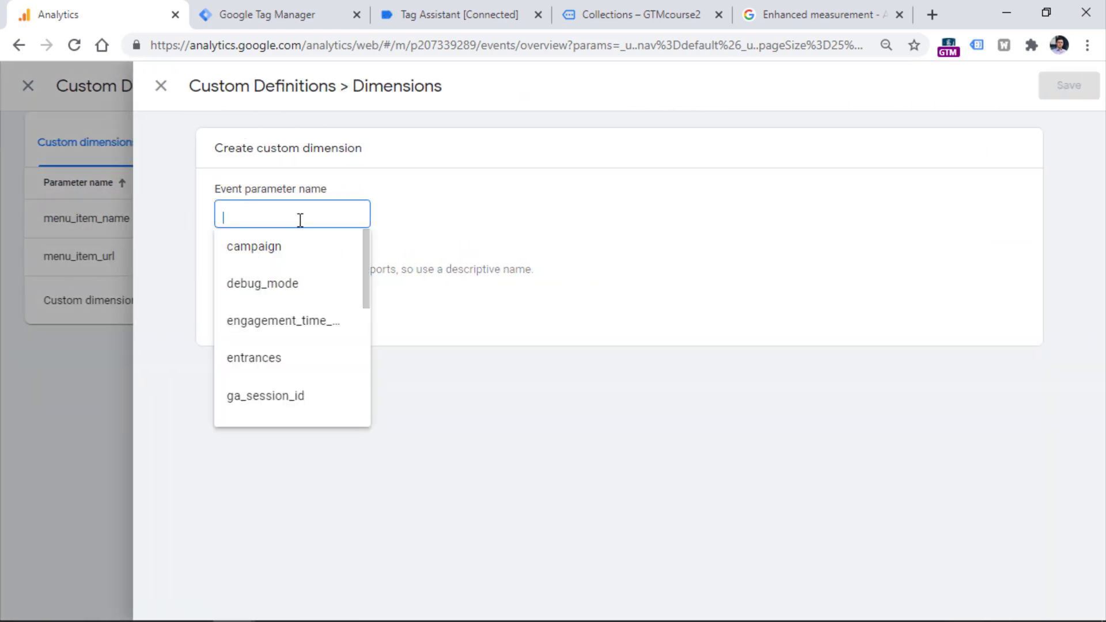
pyautogui.click(323, 217)
pyautogui.click(322, 217)
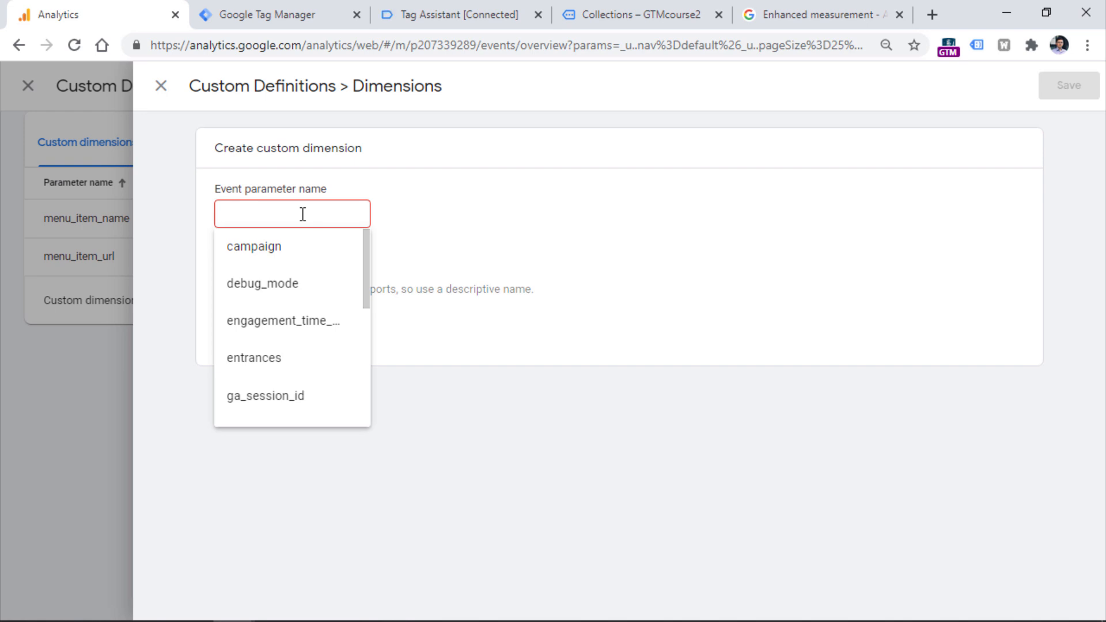
pyautogui.write('link_id')
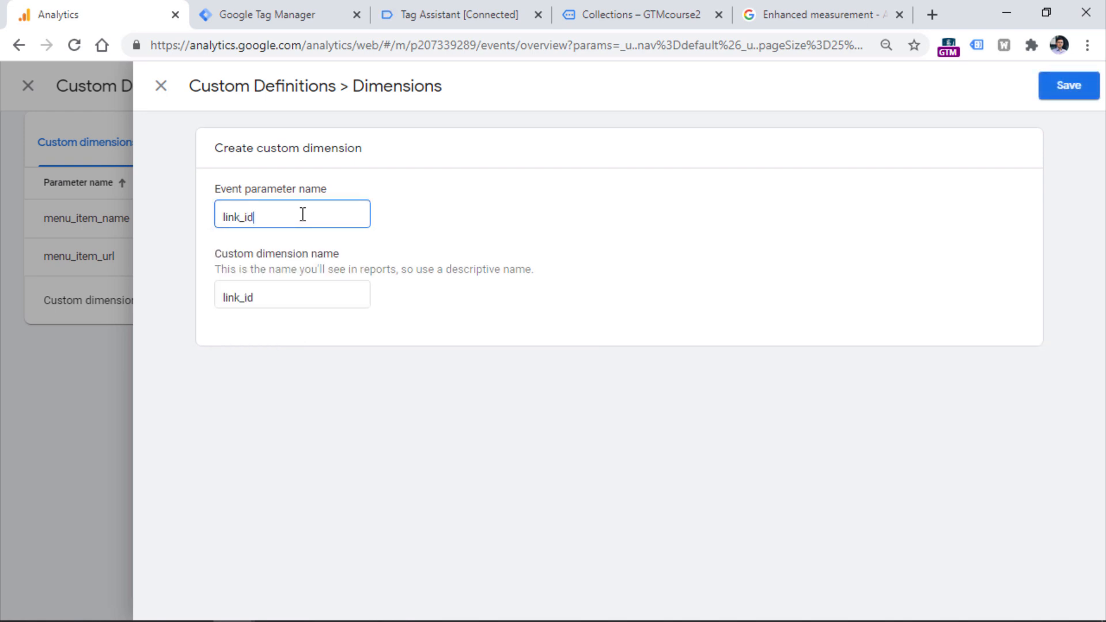
pyautogui.click(1058, 92)
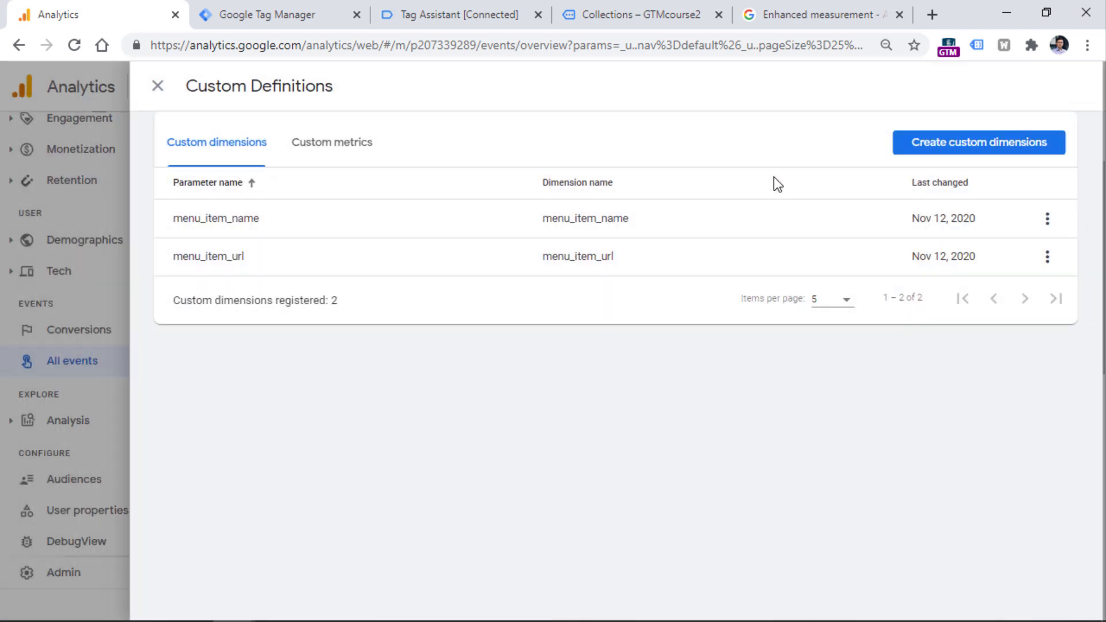
# Step: Create and save another custom dimension for the event parameter link_text
pyautogui.click(975, 143)
pyautogui.click(334, 217)
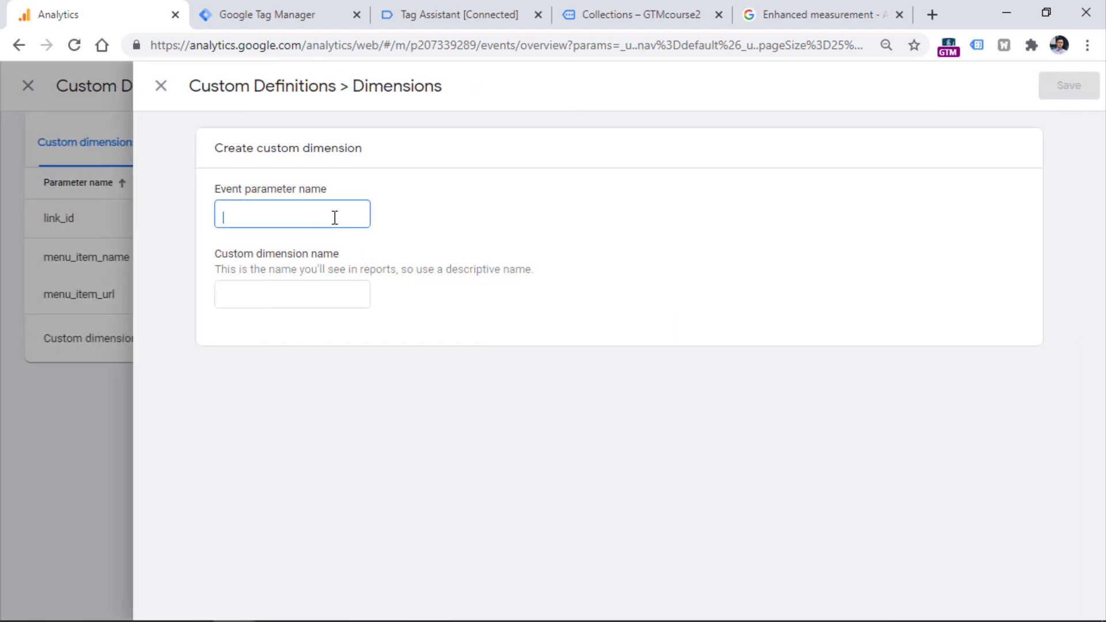
pyautogui.write('link_text')
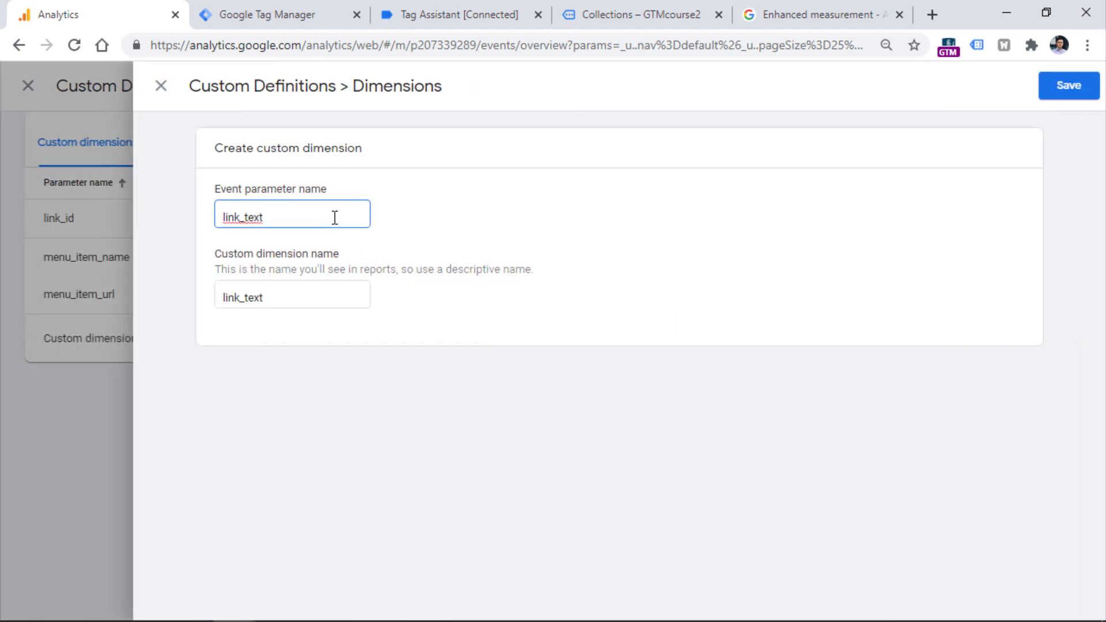
pyautogui.click(1061, 91)
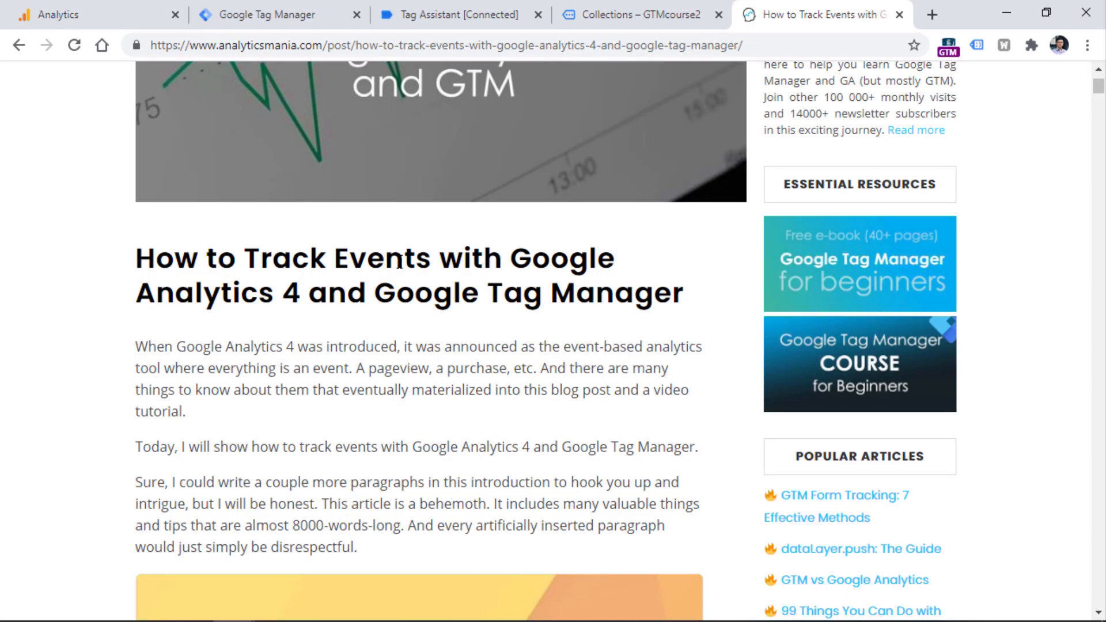
pyautogui.scroll(-5, 363, 317)
pyautogui.scroll(10, 363, 318)
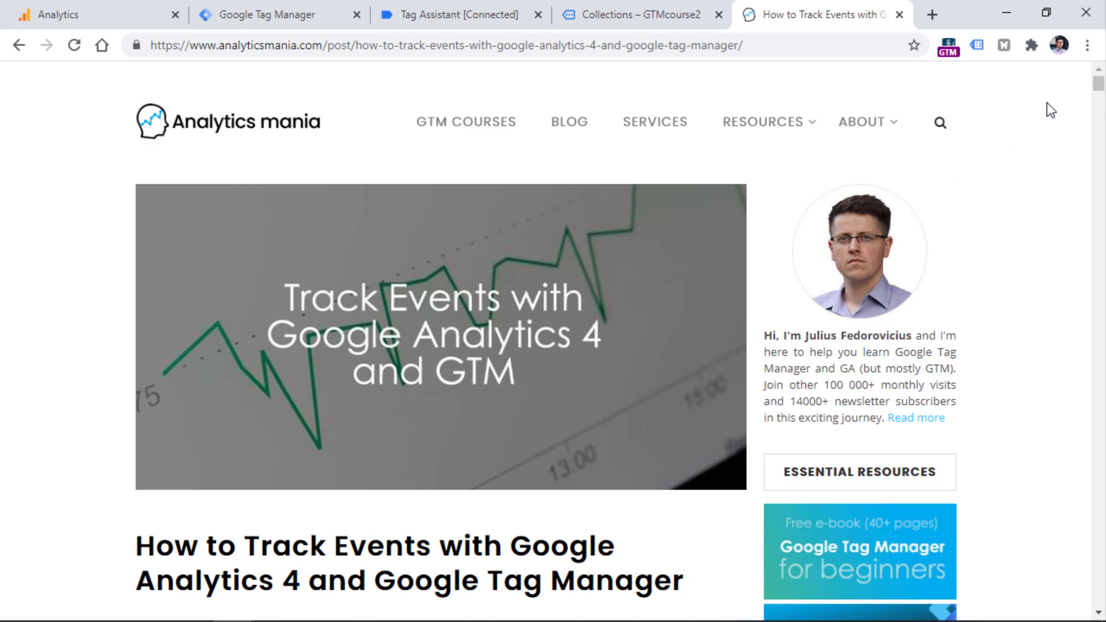